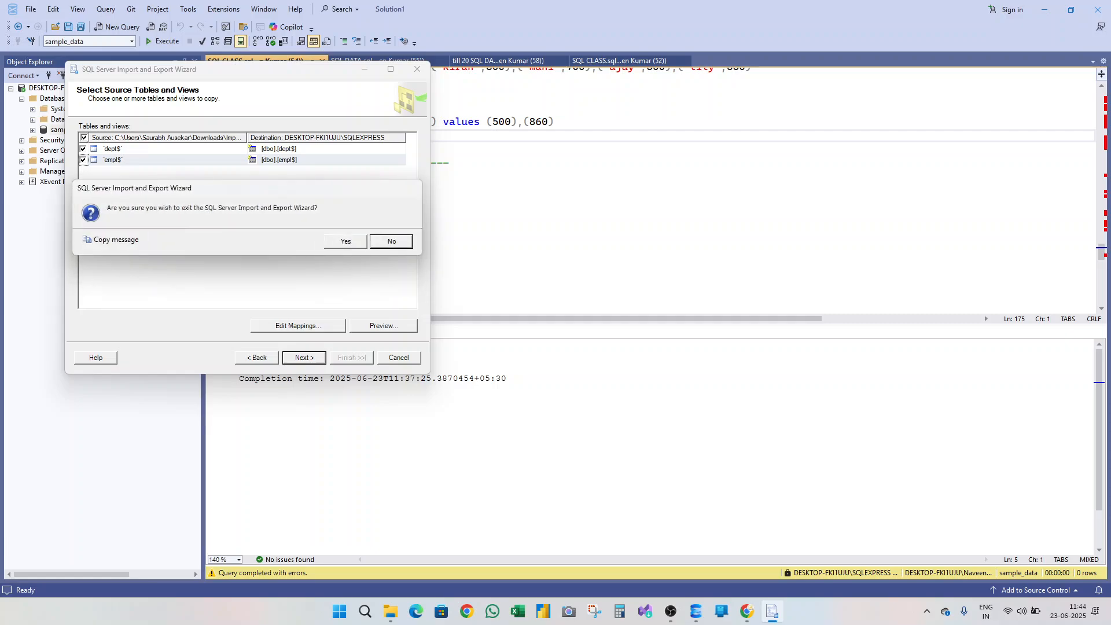
# Exit the open import wizard and start a new data import into the sample_data database.
pyautogui.click(346, 240)
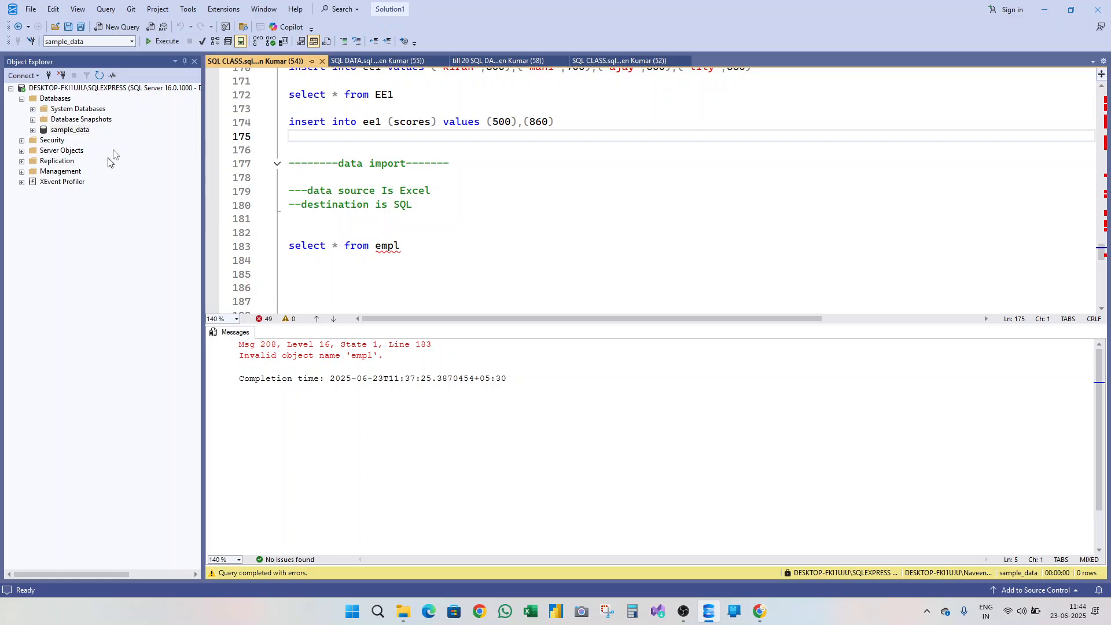
pyautogui.click(72, 131)
pyautogui.click(73, 130)
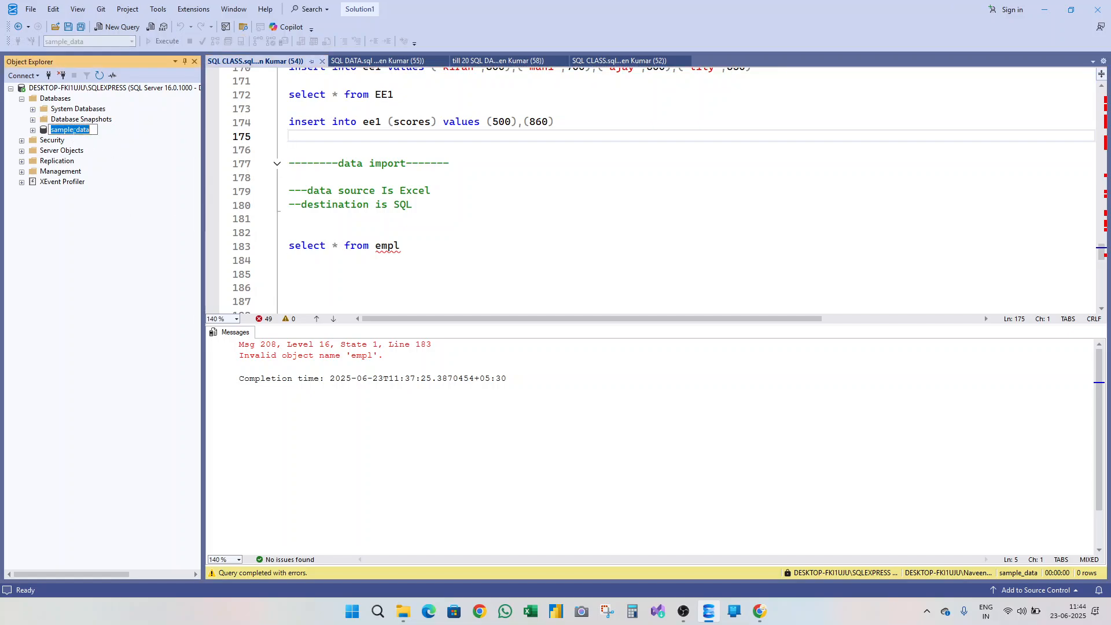
pyautogui.rightClick(73, 130)
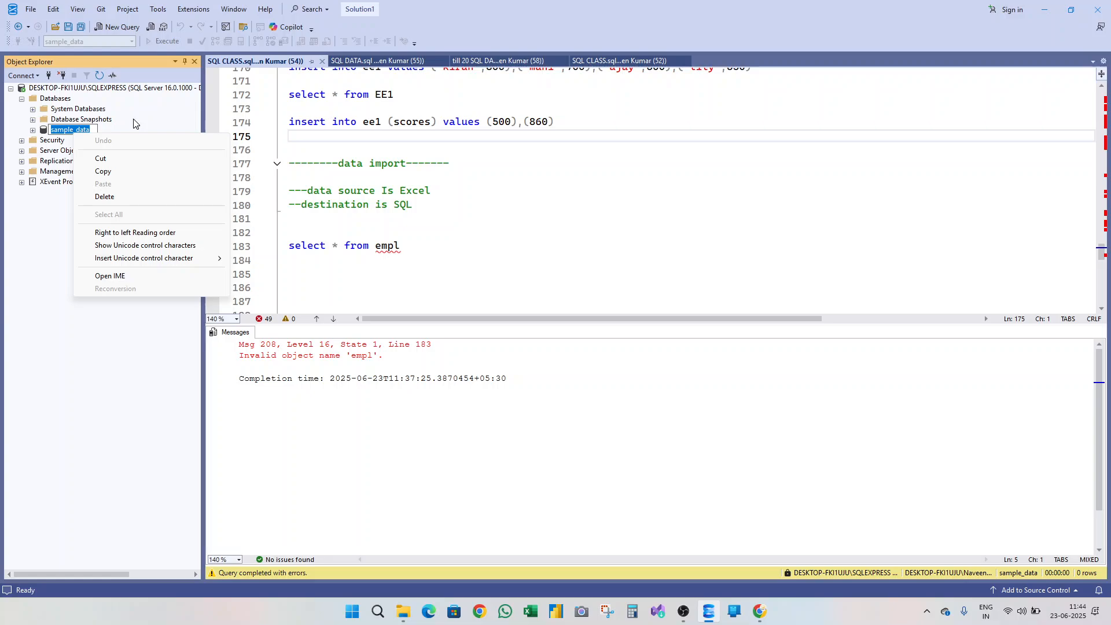
pyautogui.click(146, 109)
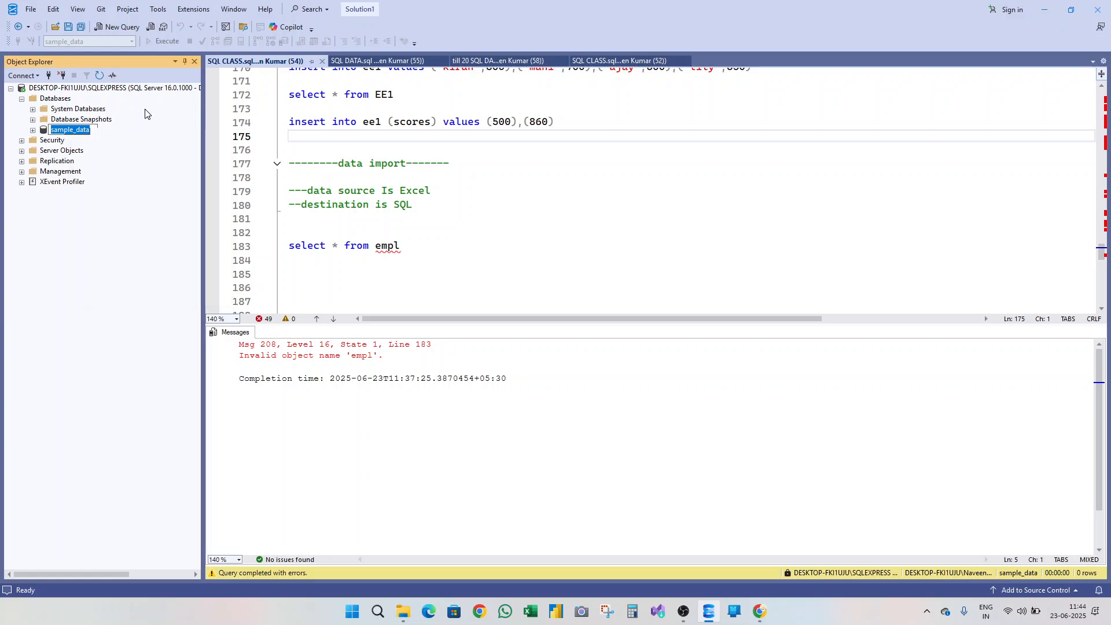
pyautogui.rightClick(78, 132)
pyautogui.moveTo(138, 178)
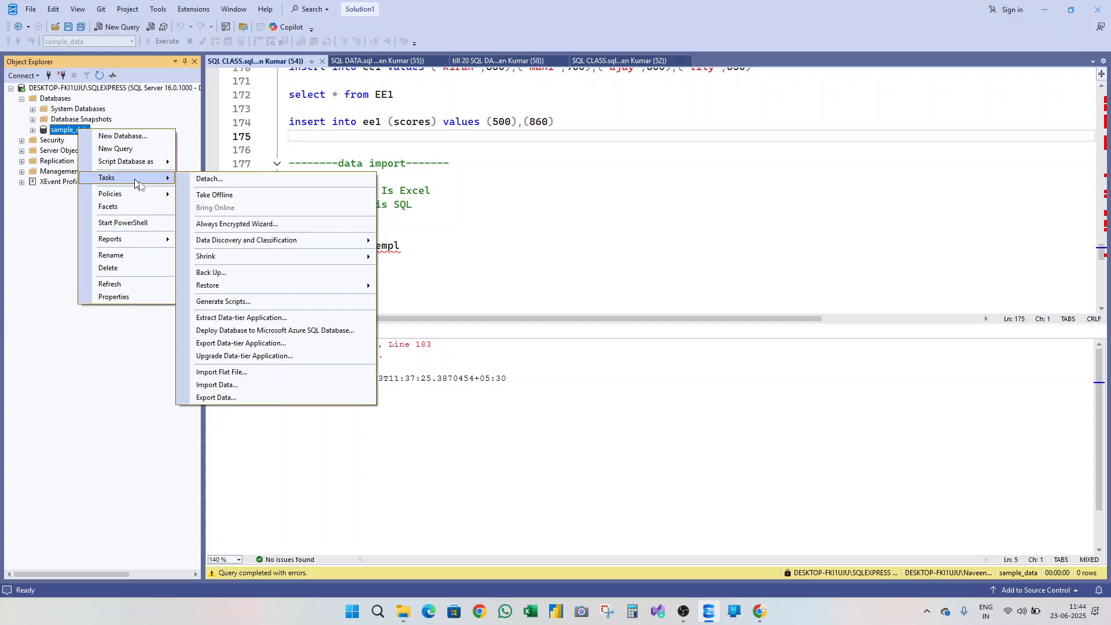
pyautogui.click(244, 384)
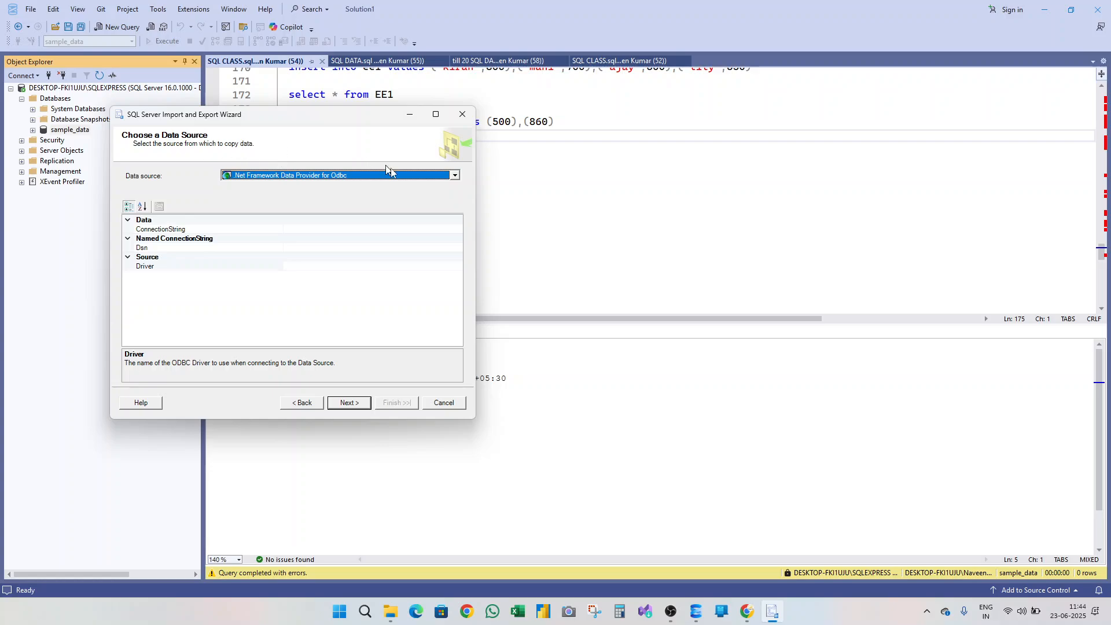
# Set the import source to Microsoft Excel, using Import.xls from Downloads with version Microsoft Excel 2016.
pyautogui.click(455, 176)
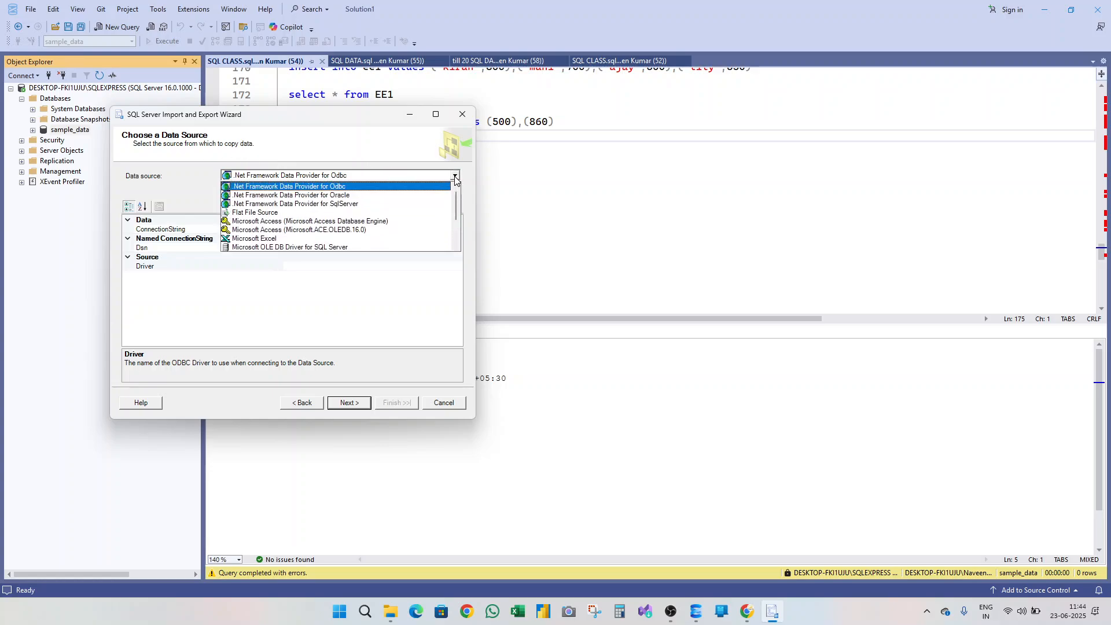
pyautogui.click(266, 238)
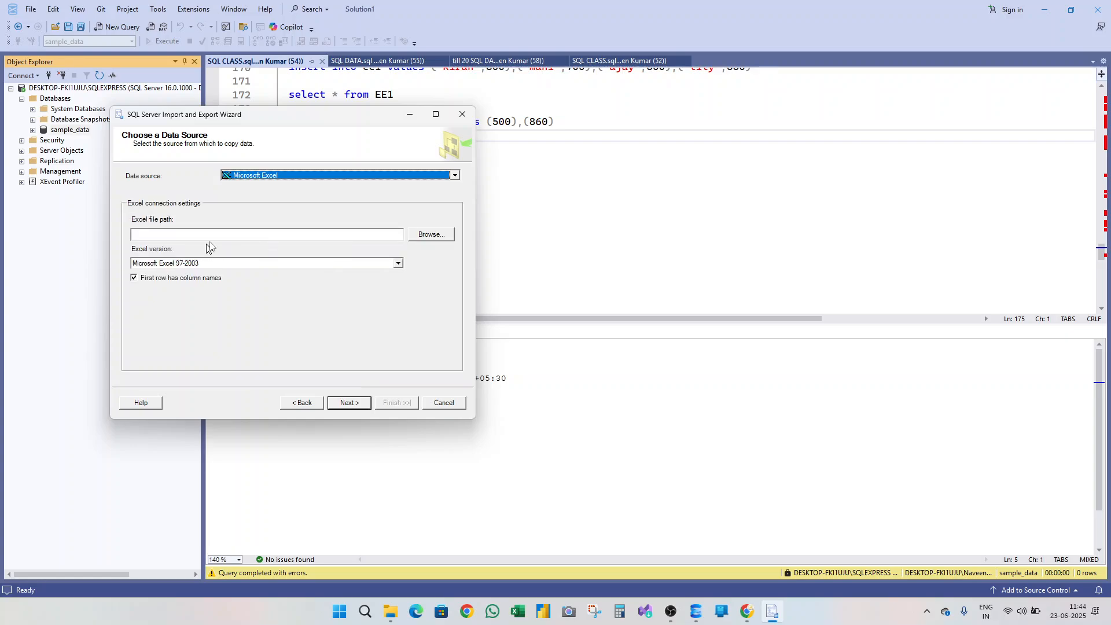
pyautogui.click(437, 239)
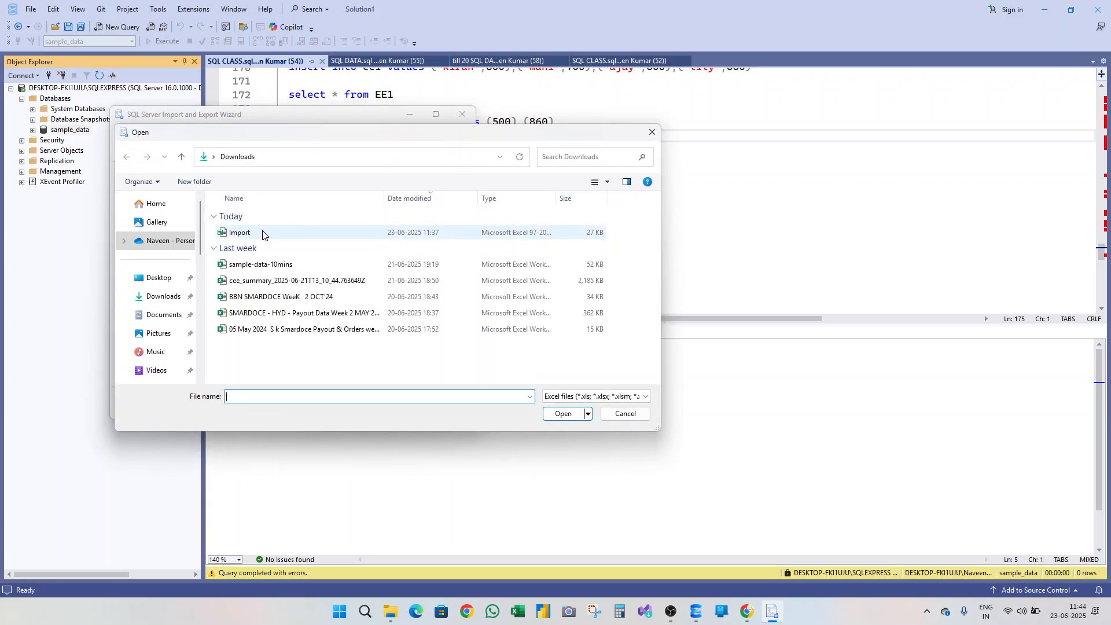
pyautogui.click(262, 233)
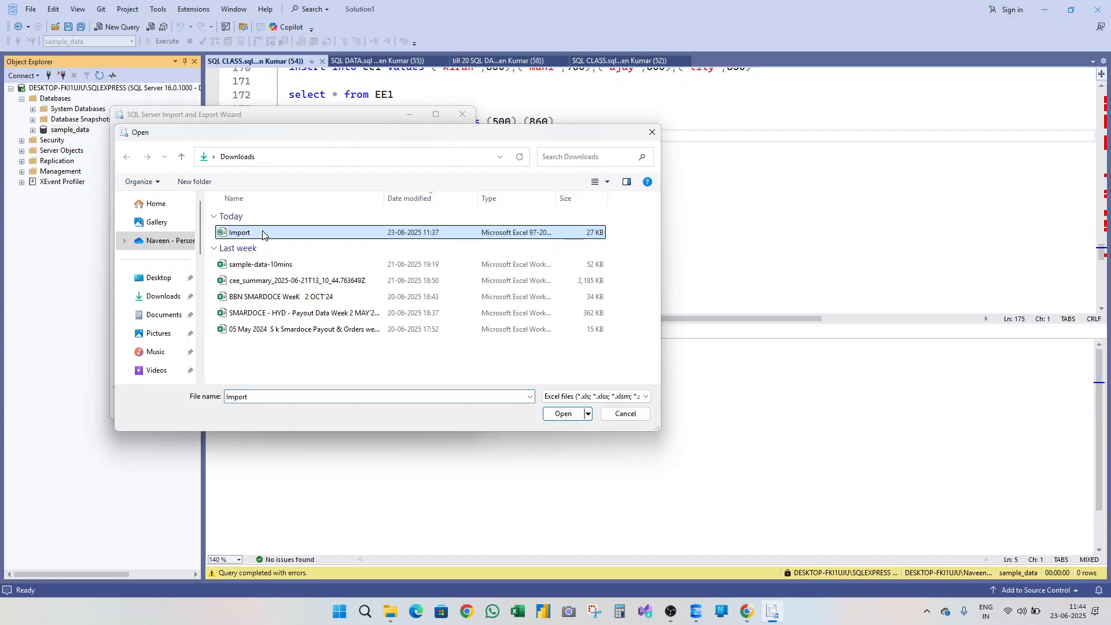
pyautogui.click(564, 413)
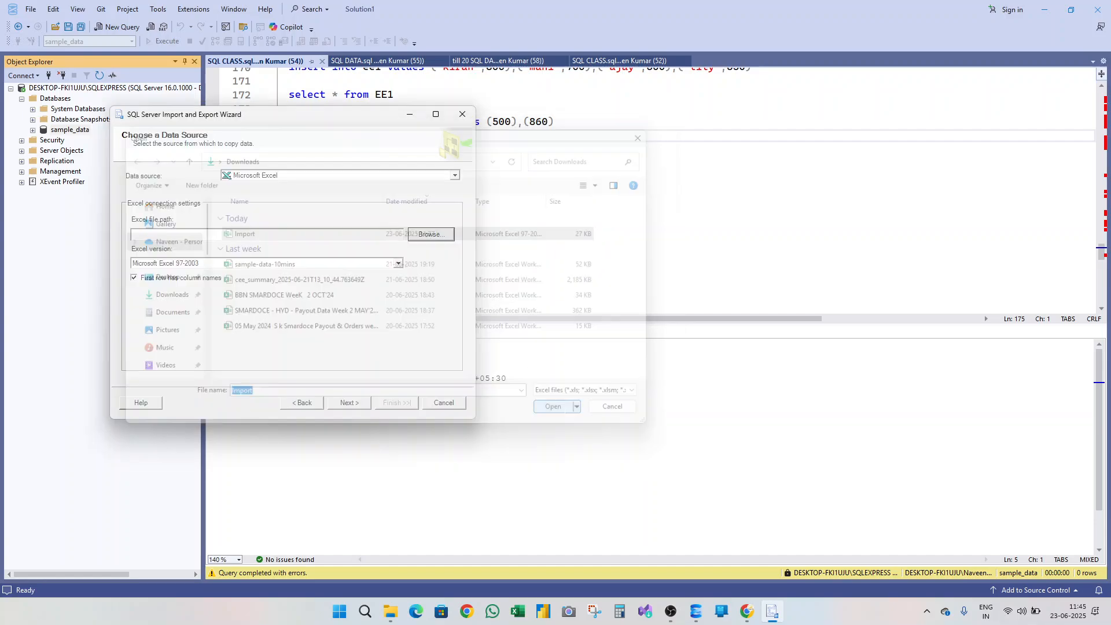
pyautogui.click(398, 264)
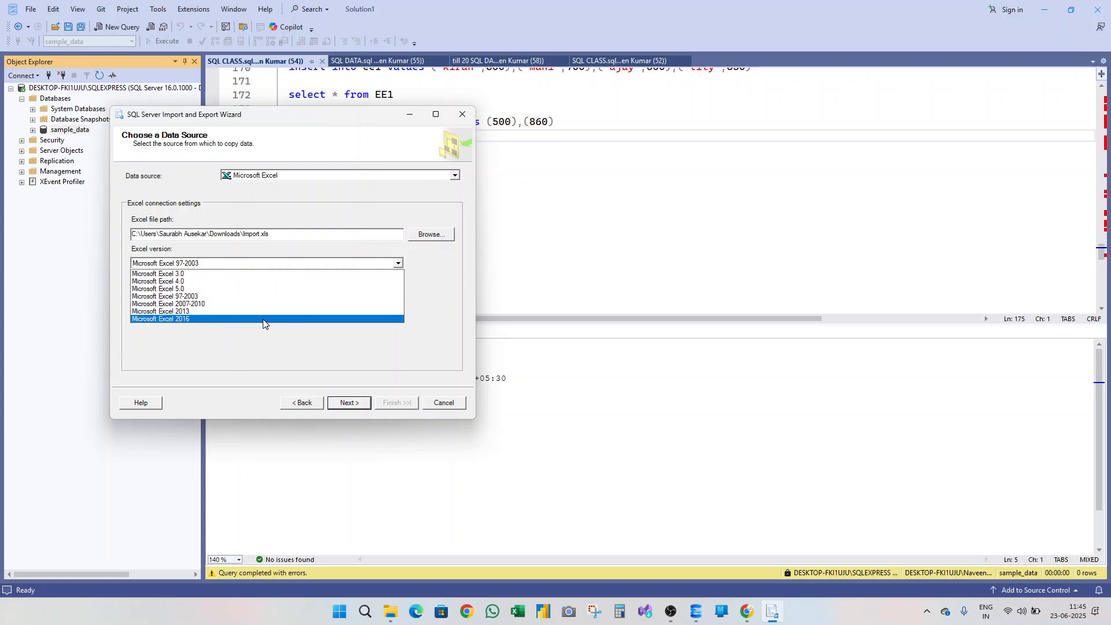
pyautogui.click(263, 319)
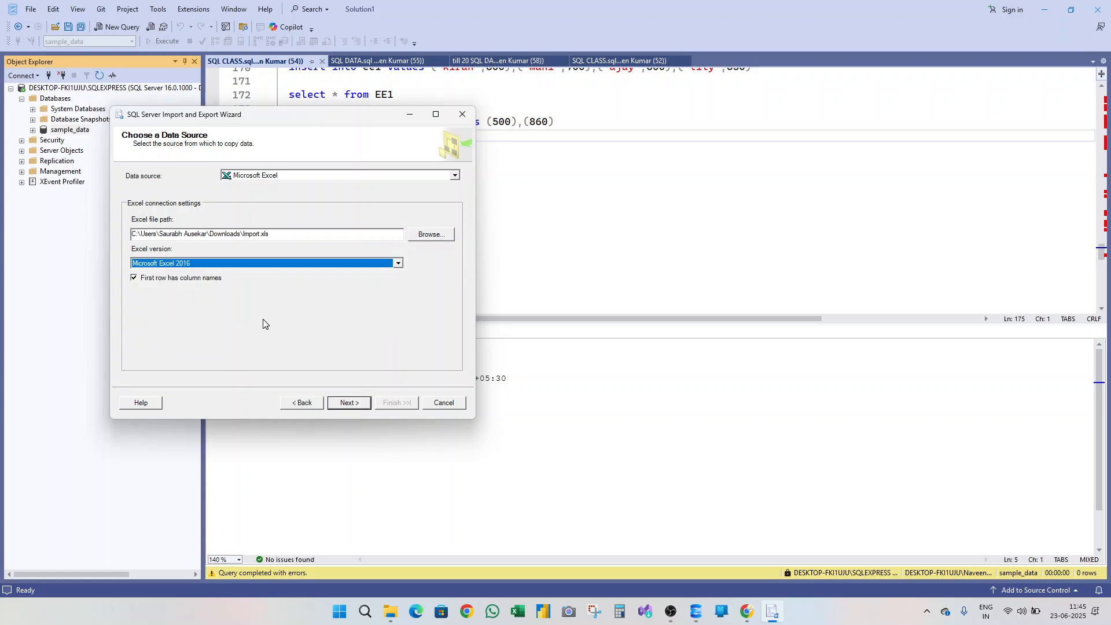
pyautogui.click(346, 401)
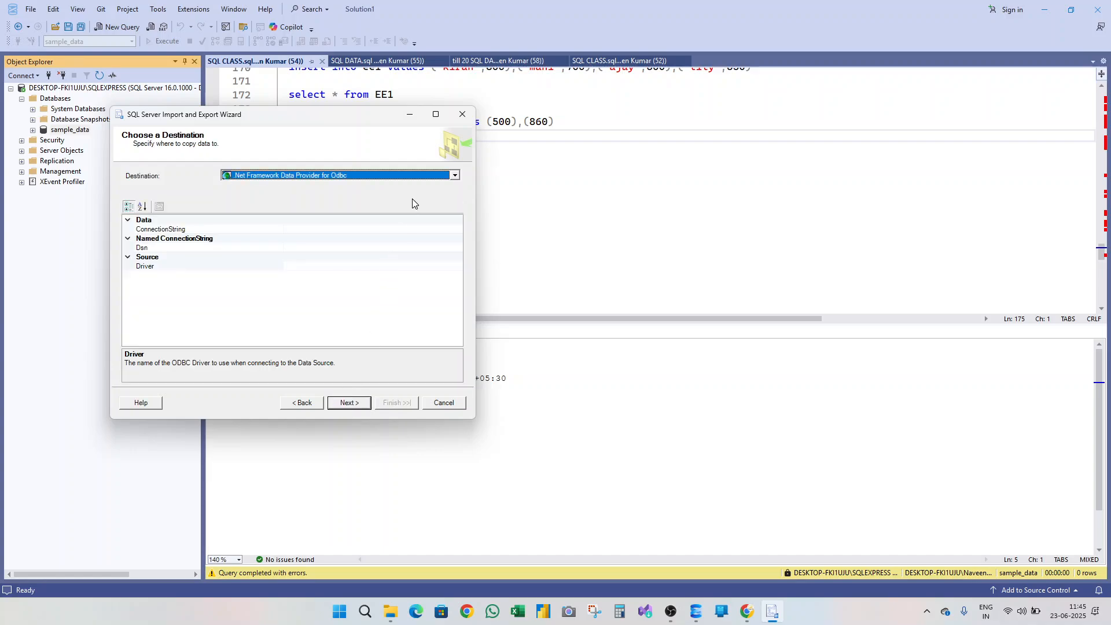
# Set the destination to Microsoft OLE DB Provider for SQL Server with the sample_data database, and choose to copy data from tables.
pyautogui.click(456, 177)
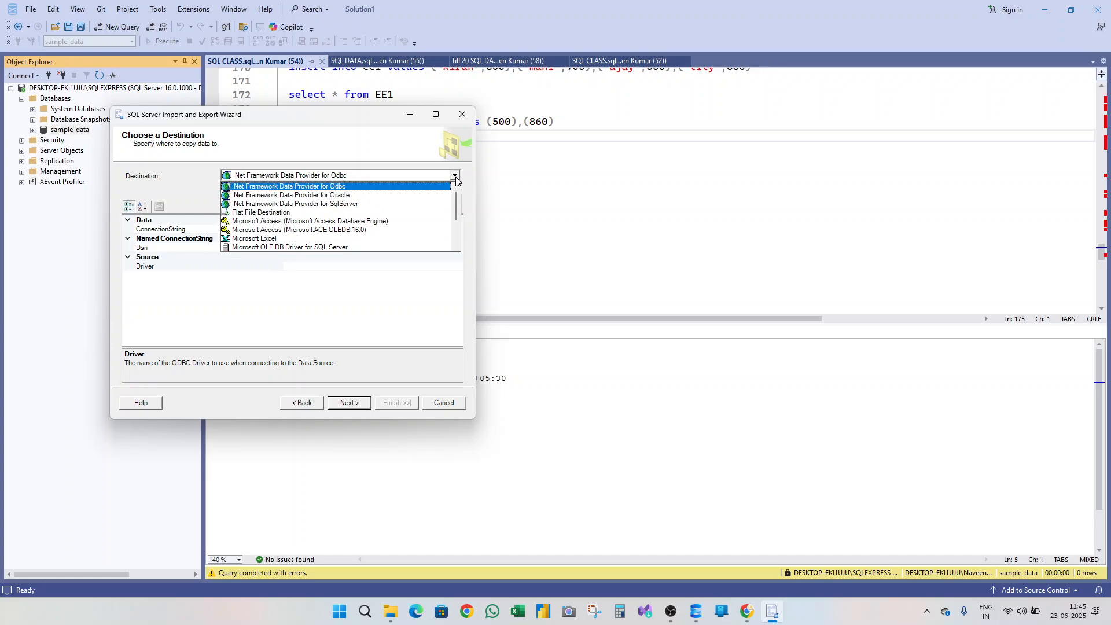
pyautogui.scroll(-2, 457, 245)
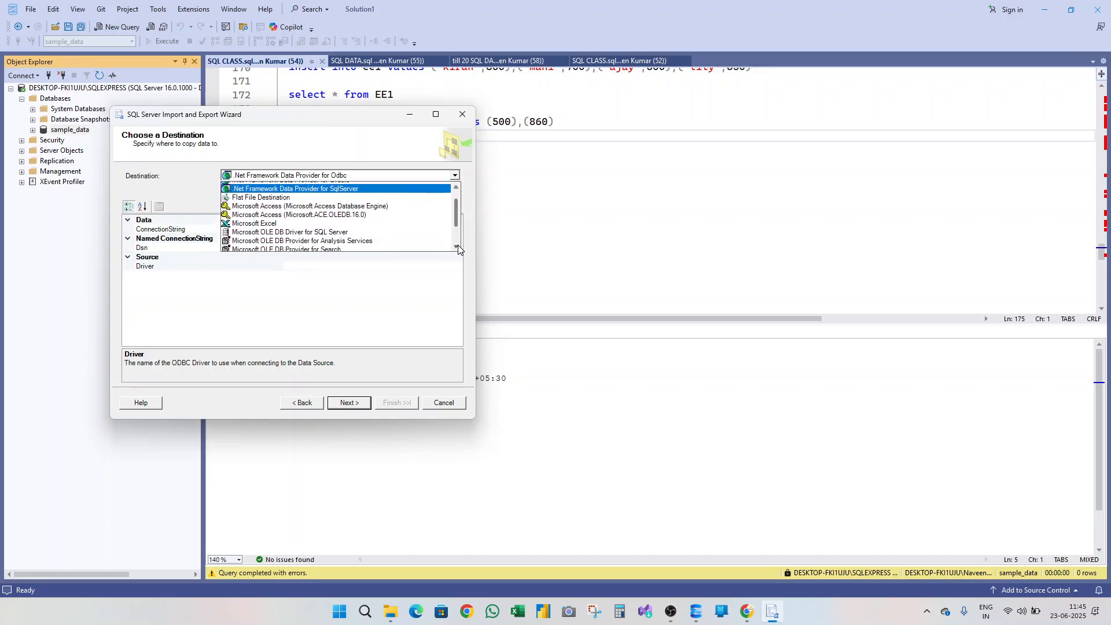
pyautogui.scroll(-1, 457, 245)
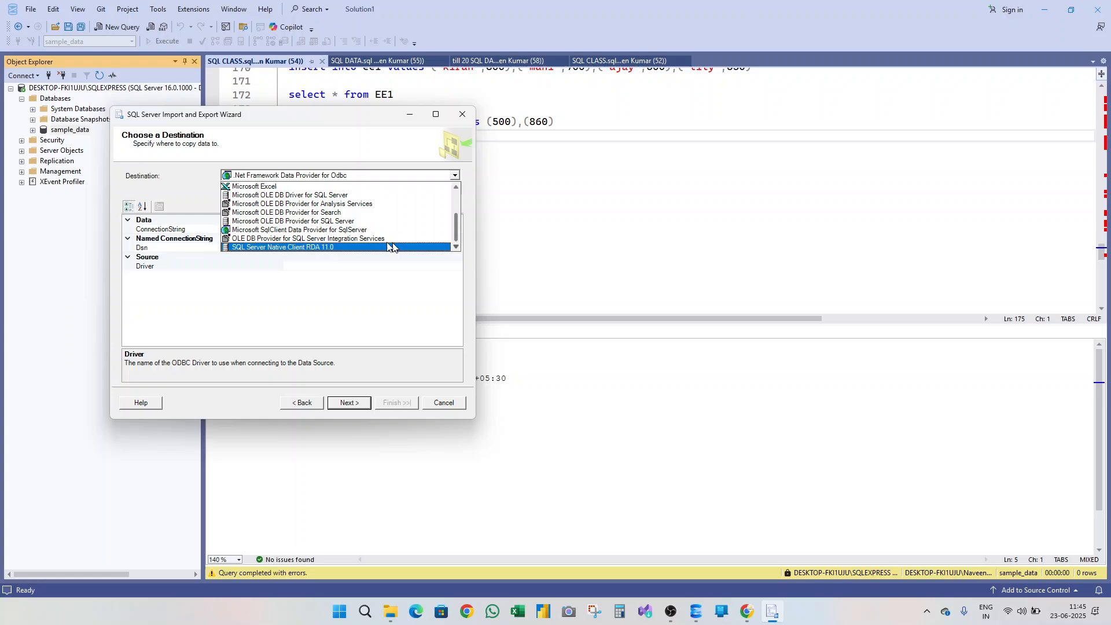
pyautogui.click(339, 222)
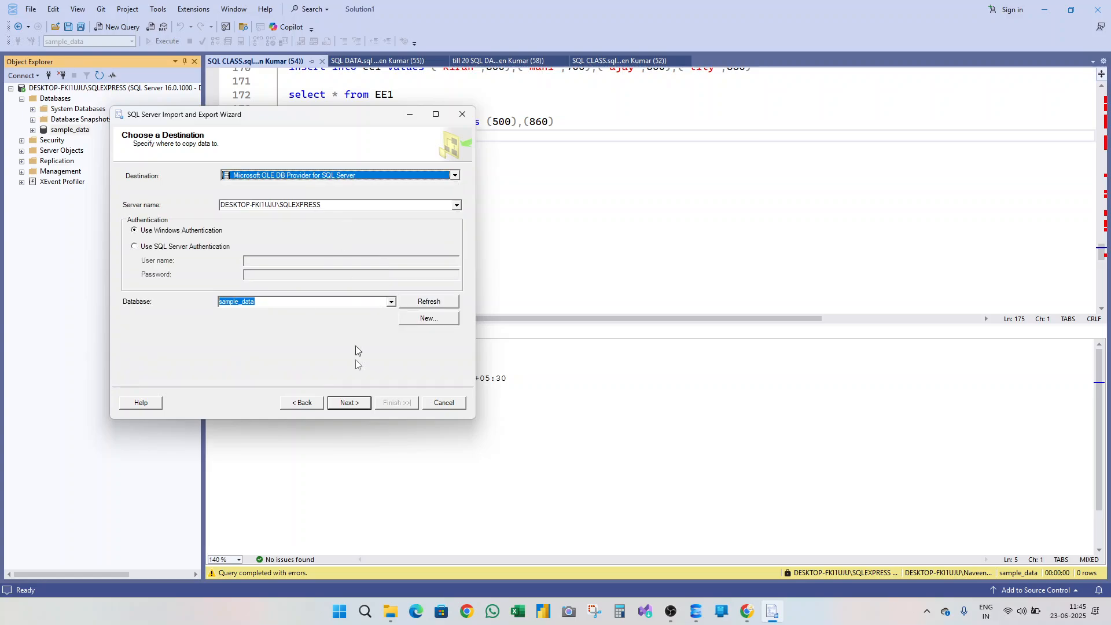
pyautogui.click(349, 404)
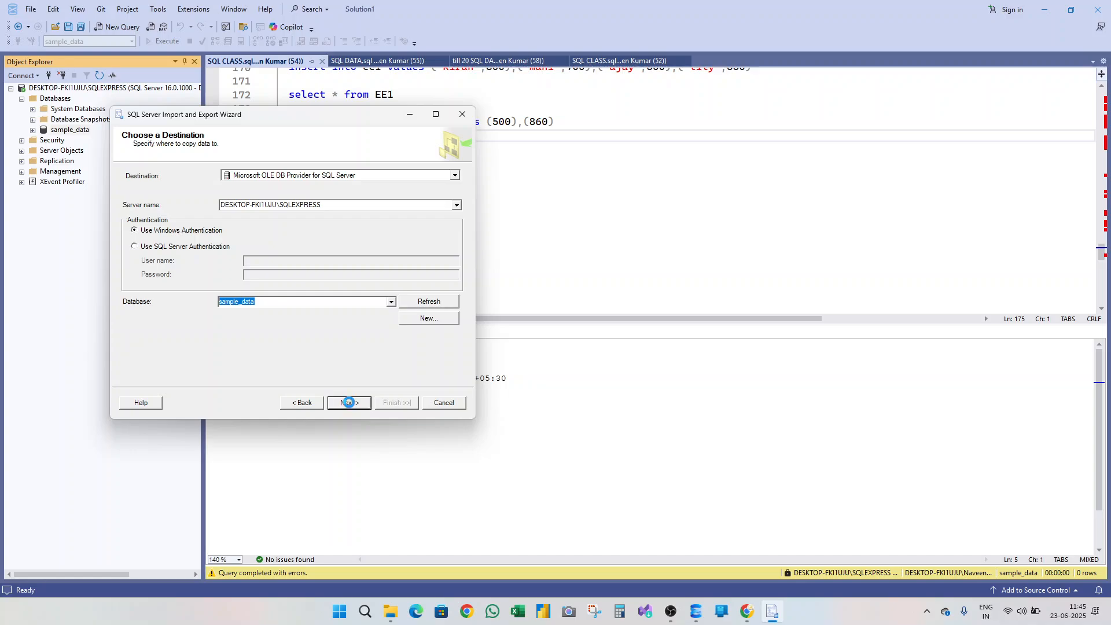
pyautogui.click(350, 404)
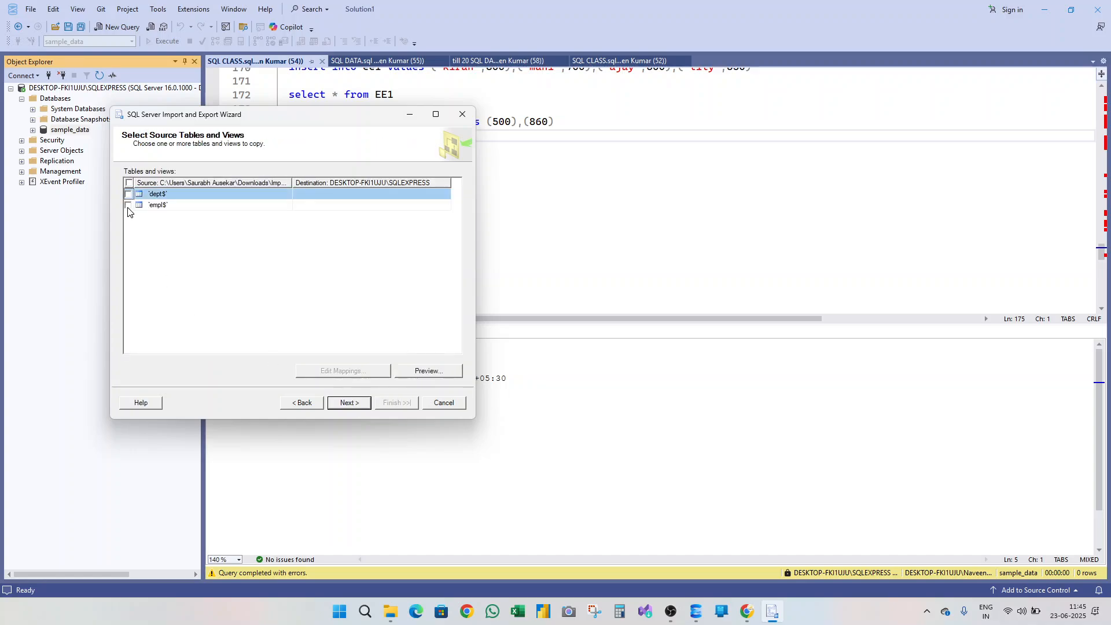
# Include the dept$ and empl$ source tables and rename their destination tables to [dbo].[dept] and [dbo].[empl].
pyautogui.click(128, 196)
pyautogui.click(128, 204)
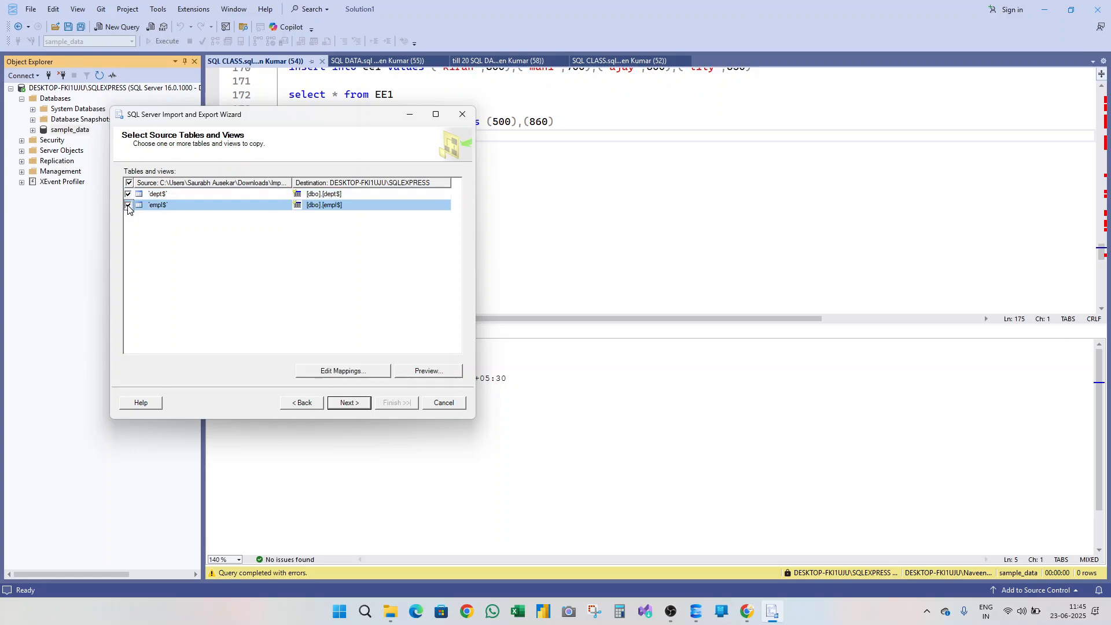
pyautogui.click(346, 194)
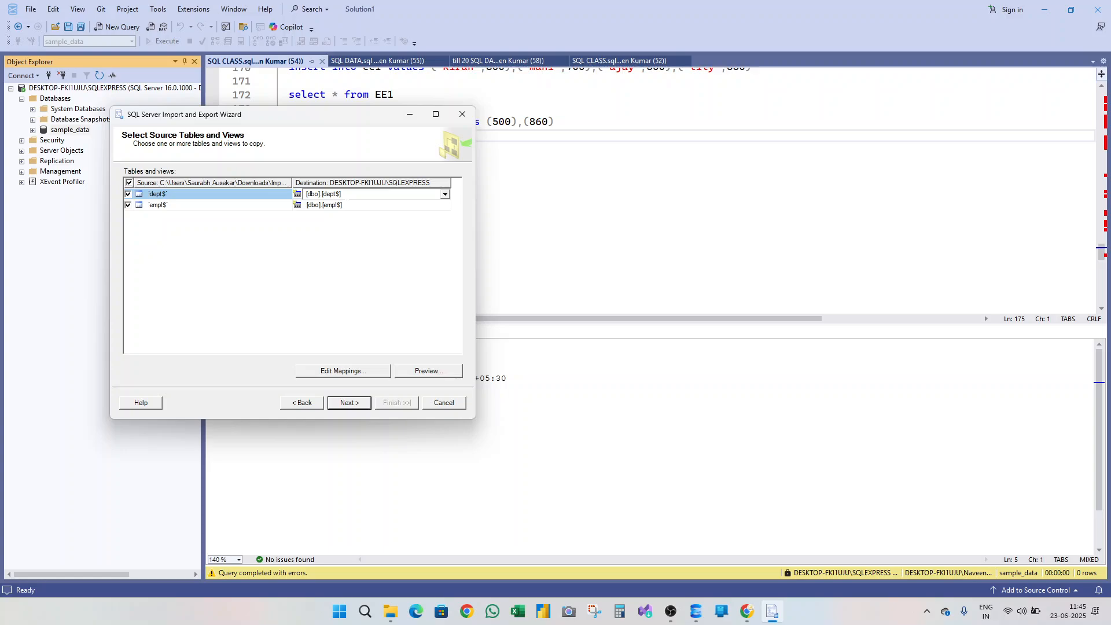
pyautogui.click(355, 206)
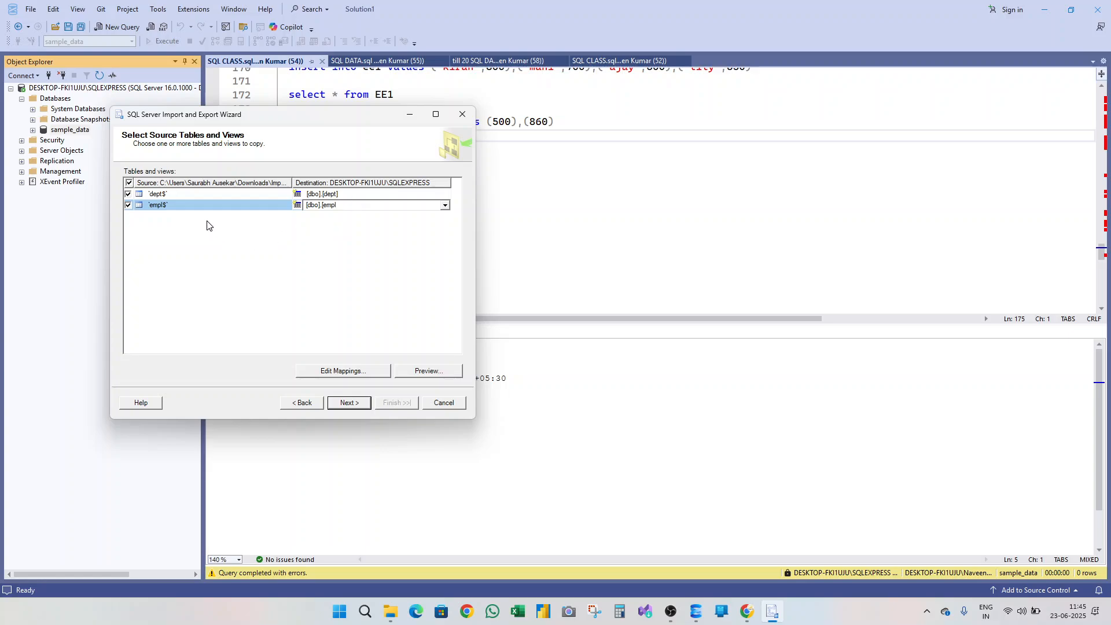
# Preview the source data of the empl$ and dept$ tables.
pyautogui.click(429, 373)
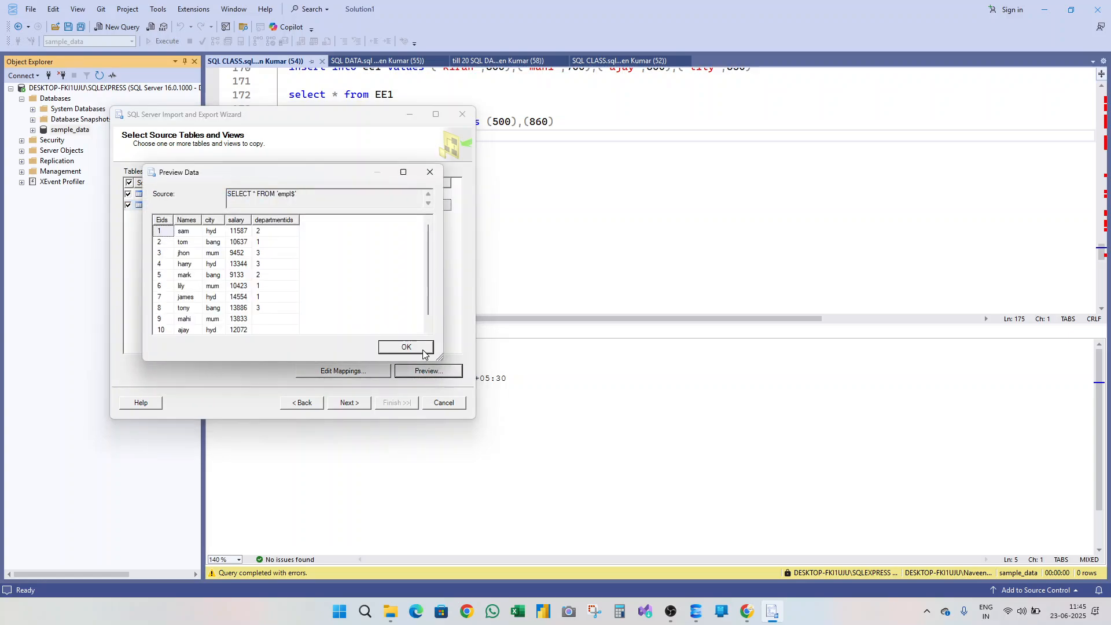
pyautogui.click(421, 348)
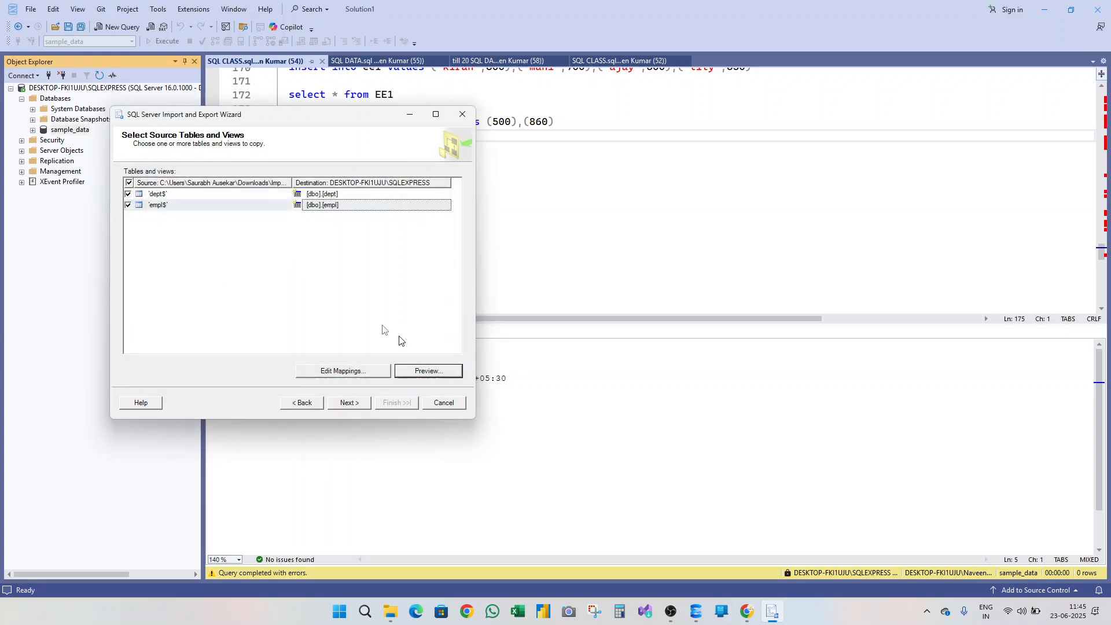
pyautogui.click(269, 197)
pyautogui.click(425, 370)
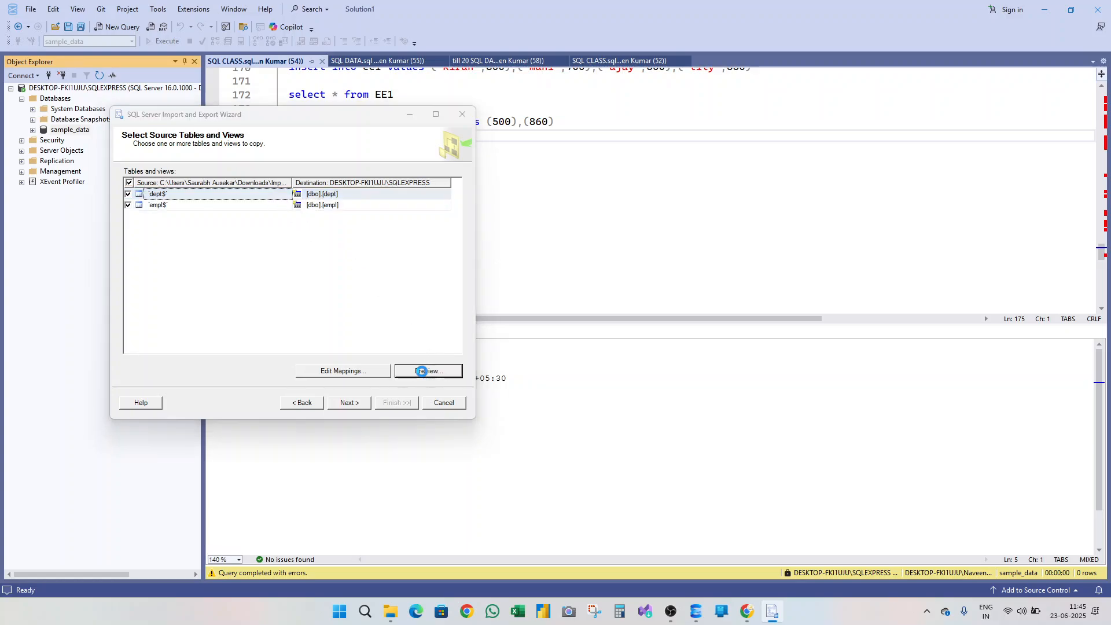
pyautogui.click(411, 349)
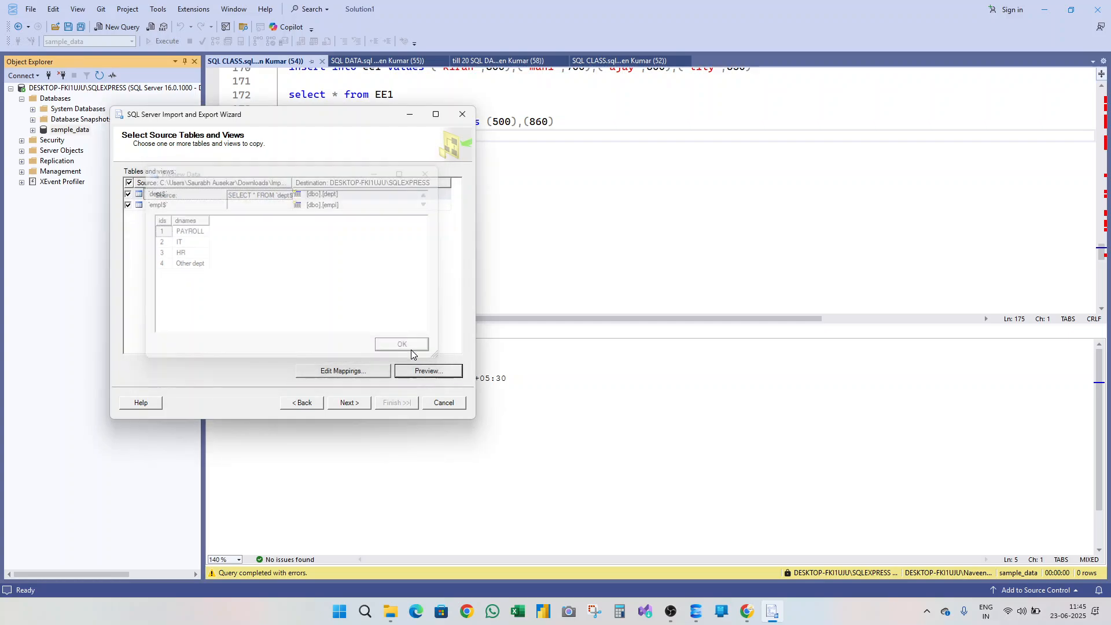
# Run the import immediately without saving an SSIS package, and close the wizard when it finishes.
pyautogui.click(351, 403)
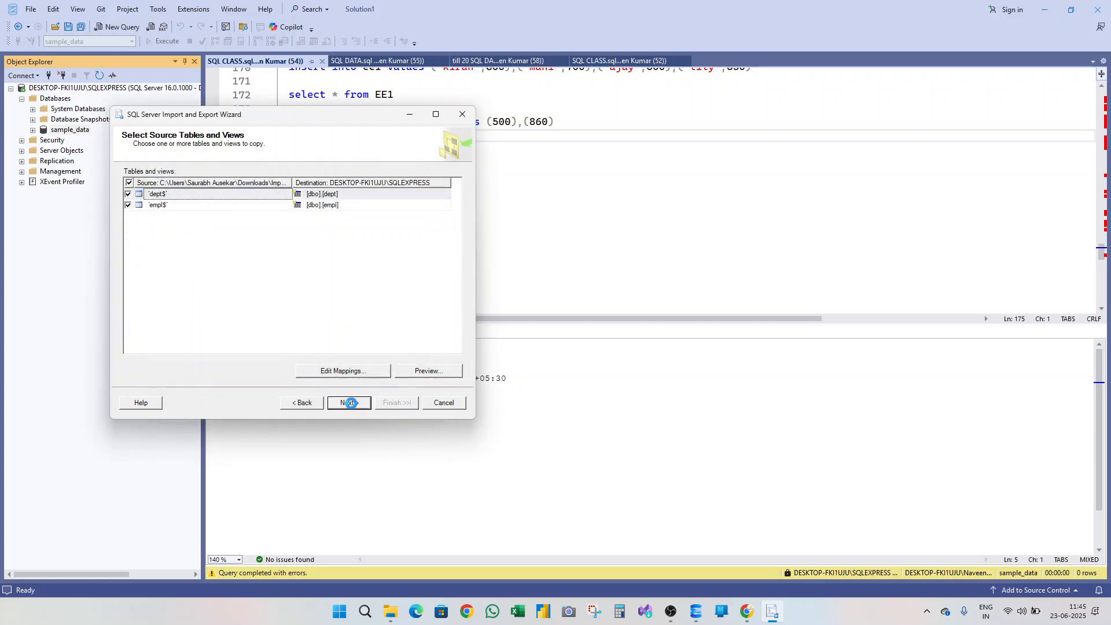
pyautogui.click(351, 403)
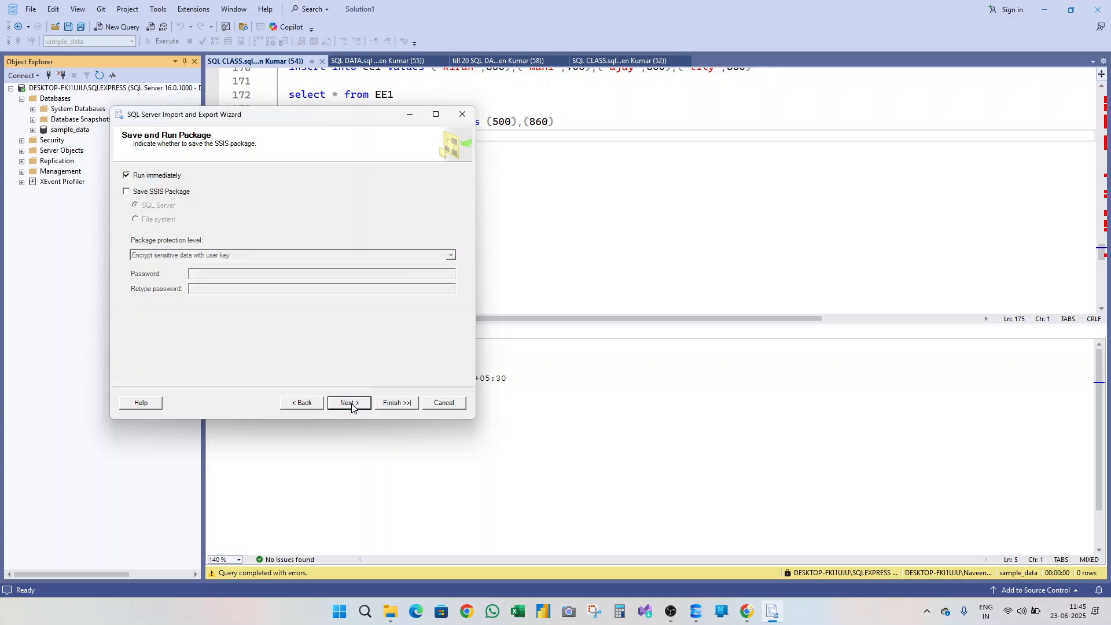
pyautogui.click(350, 404)
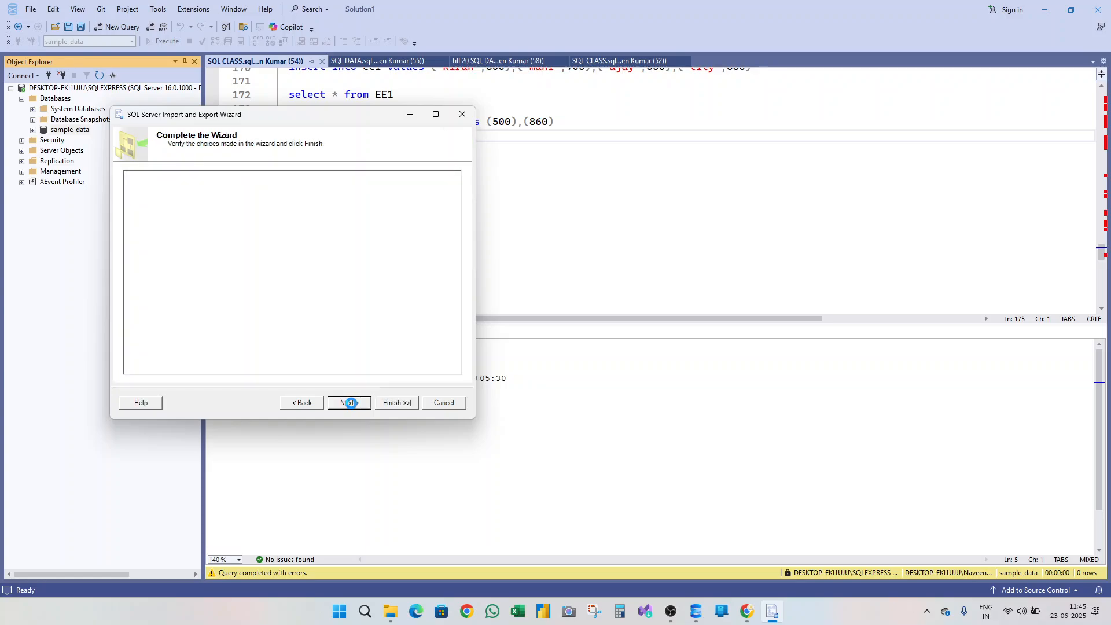
pyautogui.click(406, 404)
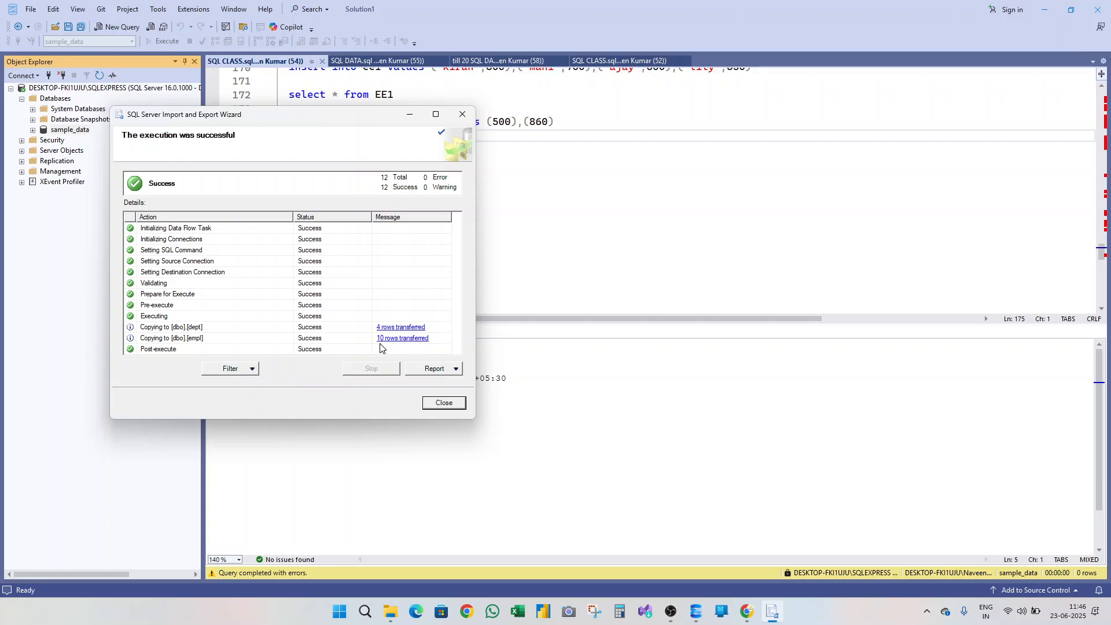
pyautogui.click(455, 407)
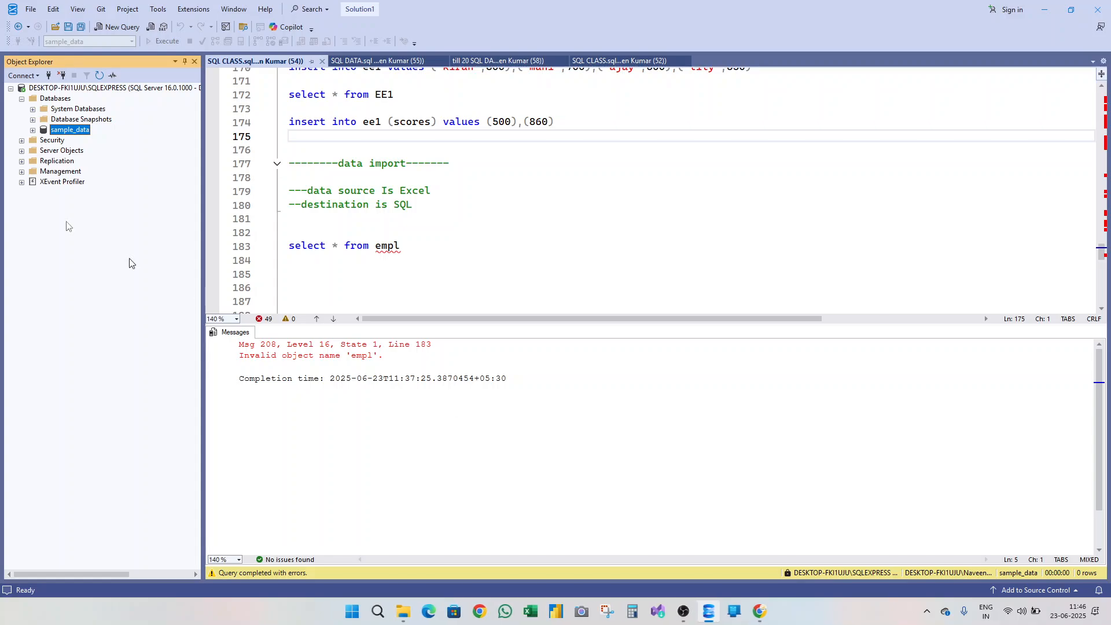
# Expand the tables of sample_data and run the existing query "select * from empl" to view the imported rows.
pyautogui.click(33, 131)
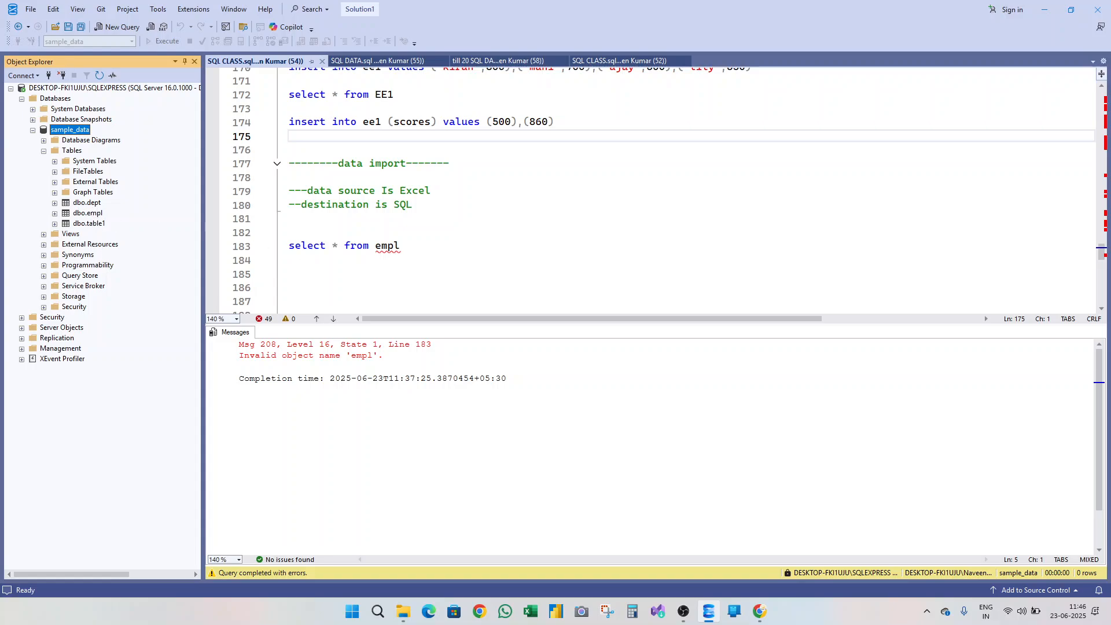
pyautogui.click(269, 250)
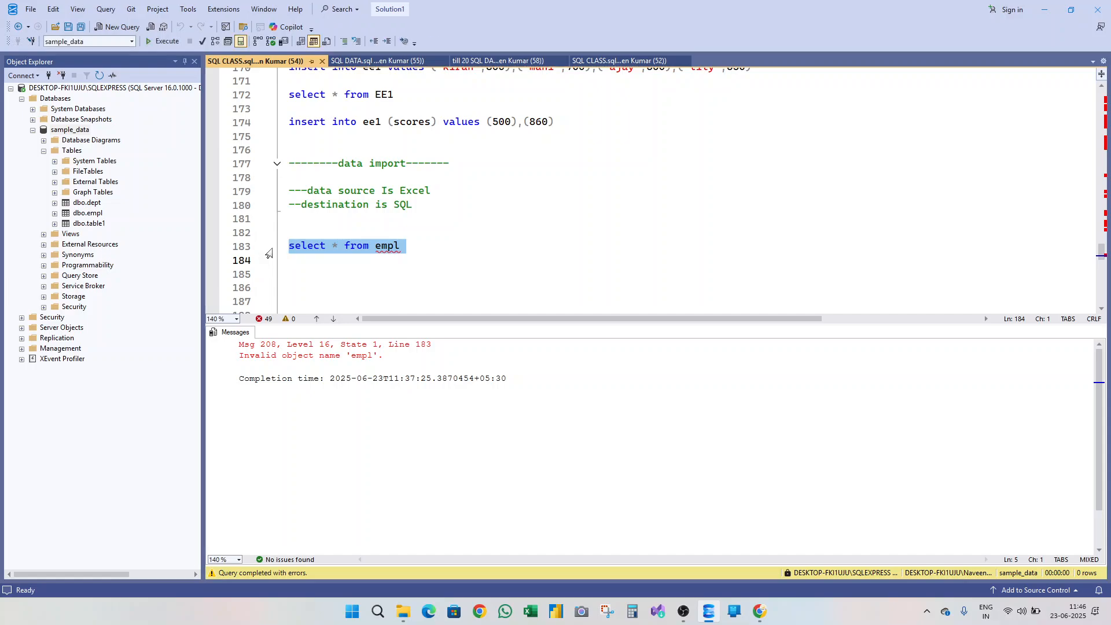
pyautogui.press('F5')
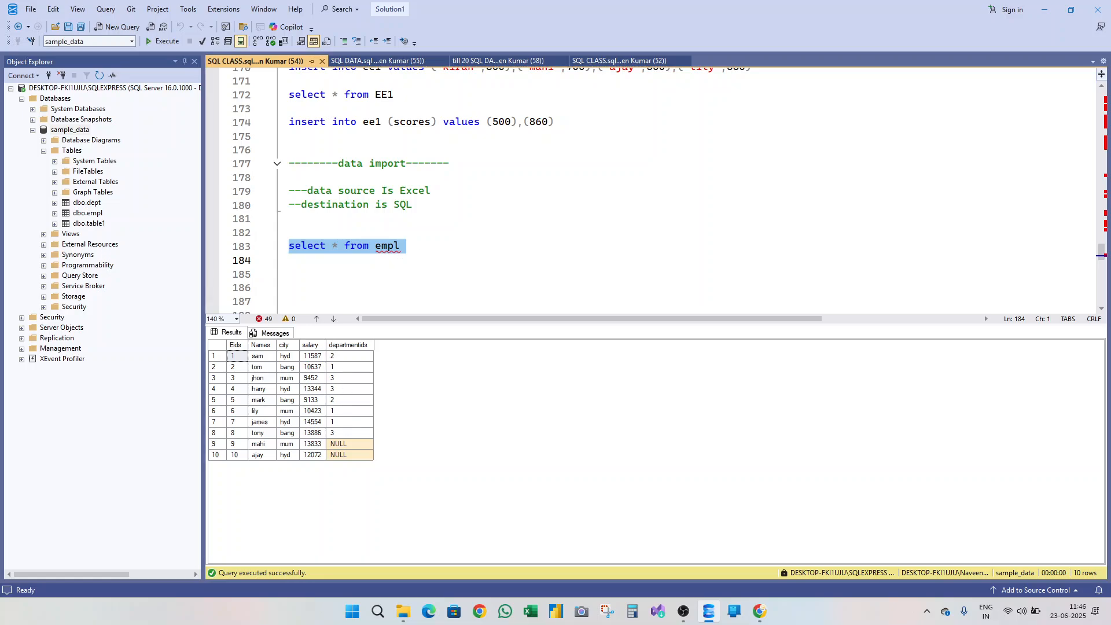
# Add the query "select * from dept" below the empl query and run only that line.
pyautogui.click(413, 253)
pyautogui.press('Return')
pyautogui.write('se')
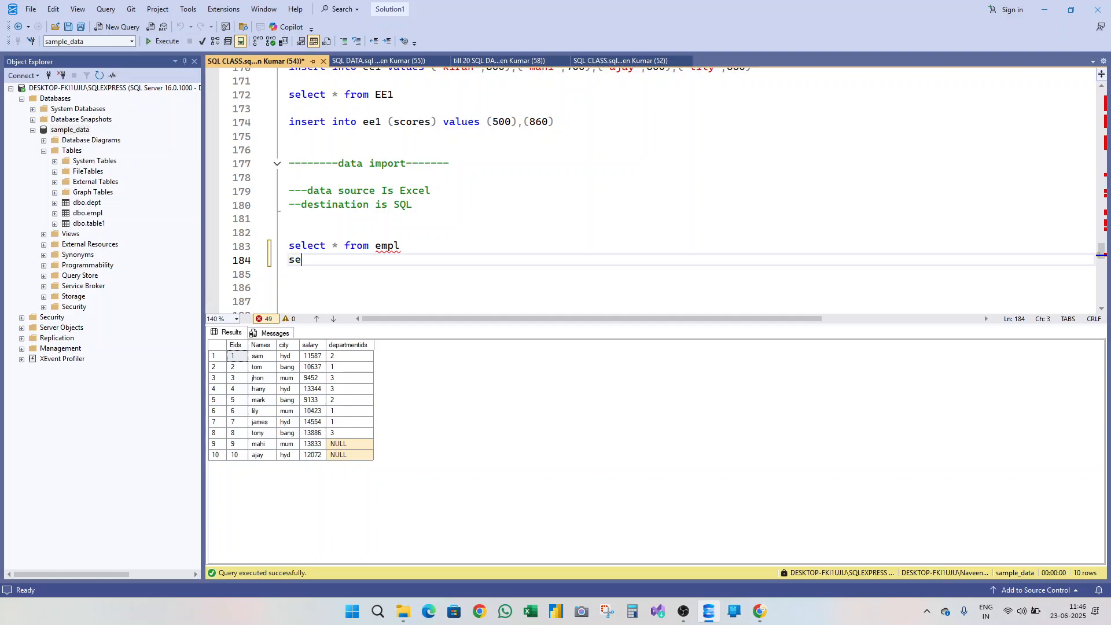
pyautogui.write('lect * from dept')
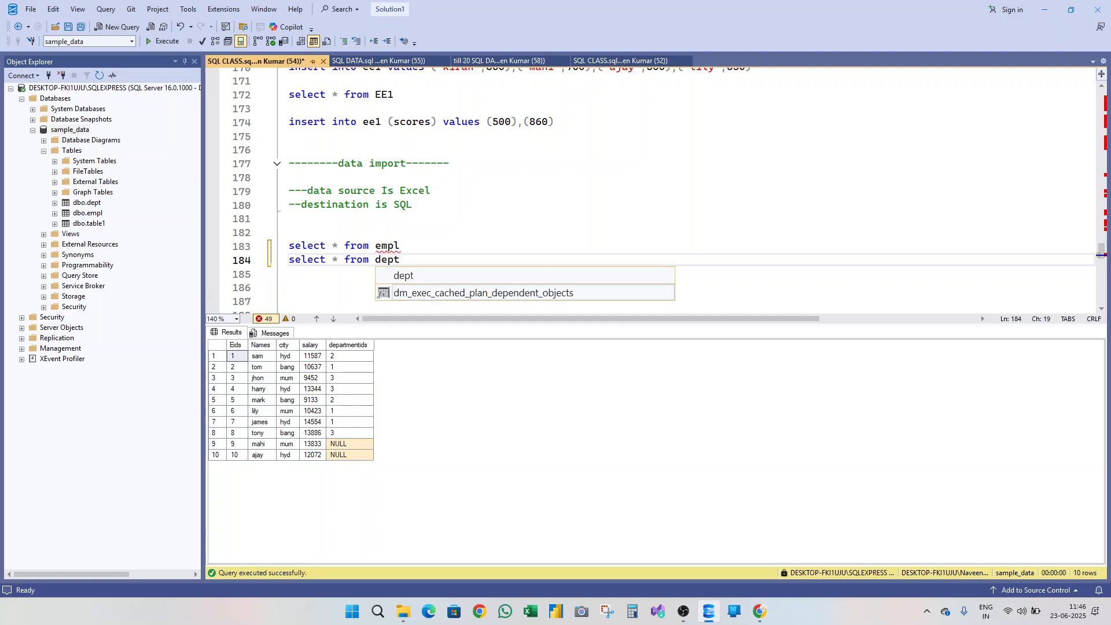
pyautogui.click(270, 265)
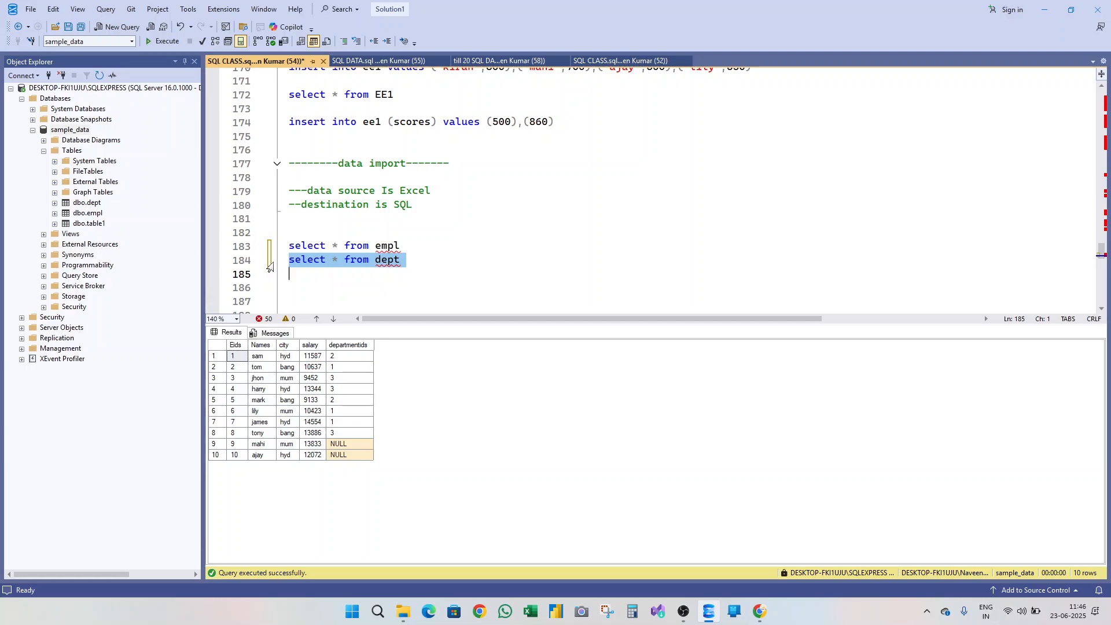
pyautogui.press('F5')
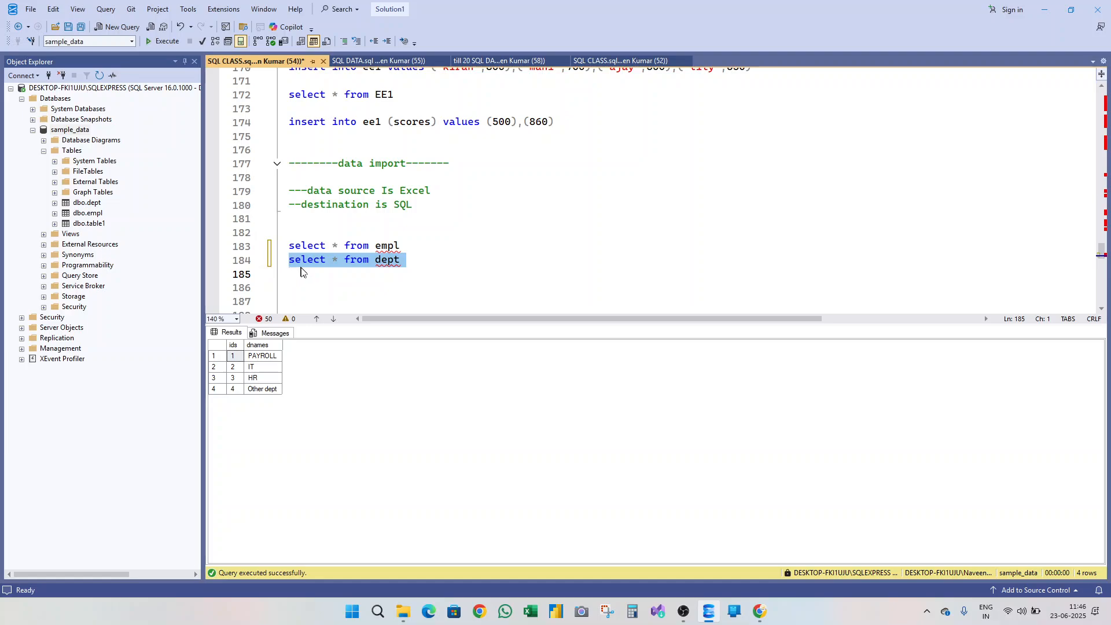
# Run only the empl query again and examine the departmentids column of its rows.
pyautogui.click(268, 250)
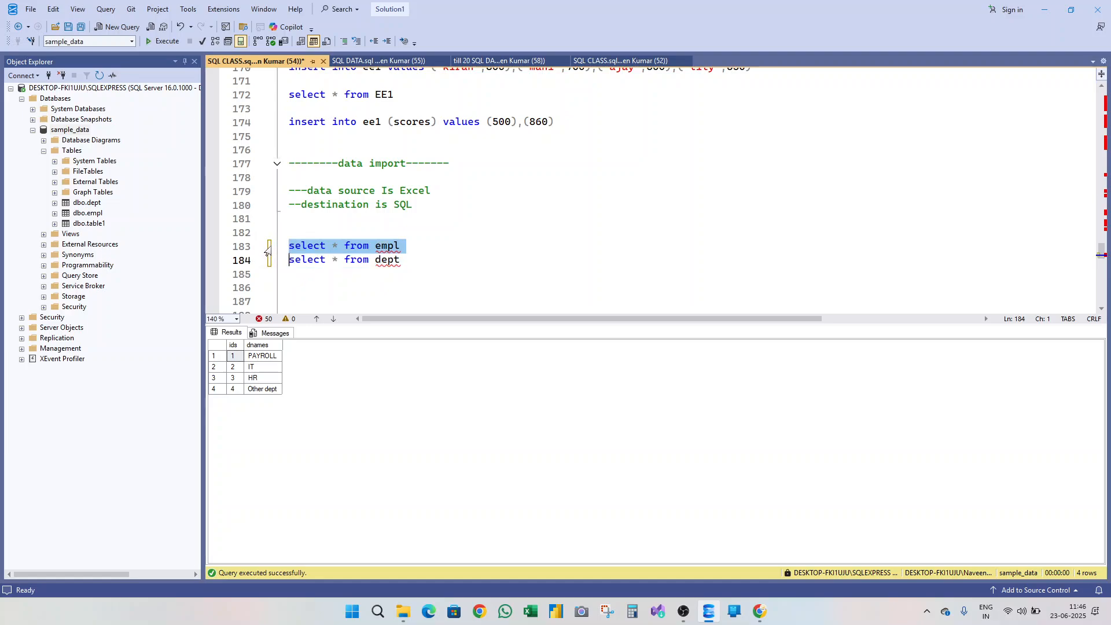
pyautogui.press('F5')
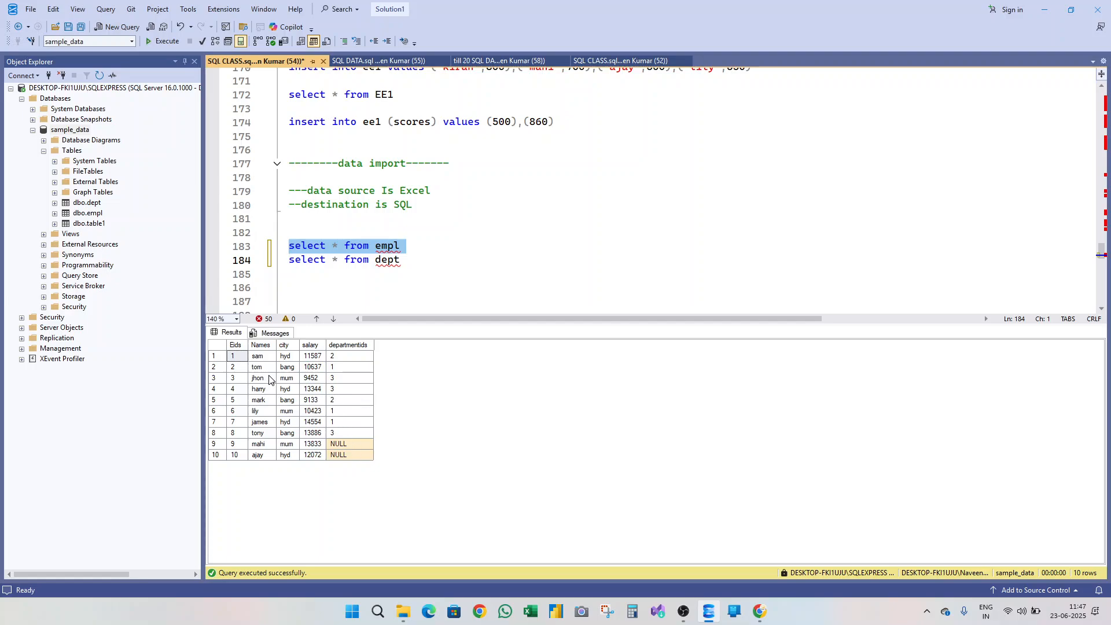
pyautogui.click(345, 366)
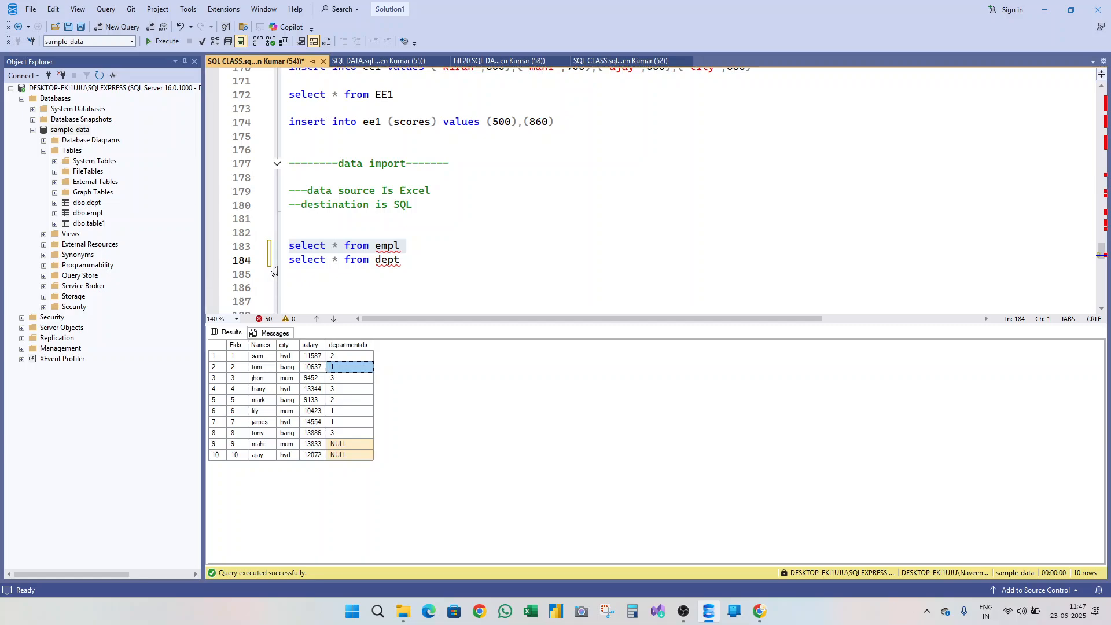
# Run the empl and dept queries together and match employees' departmentids values to the ids and dnames of dept.
pyautogui.click(401, 259)
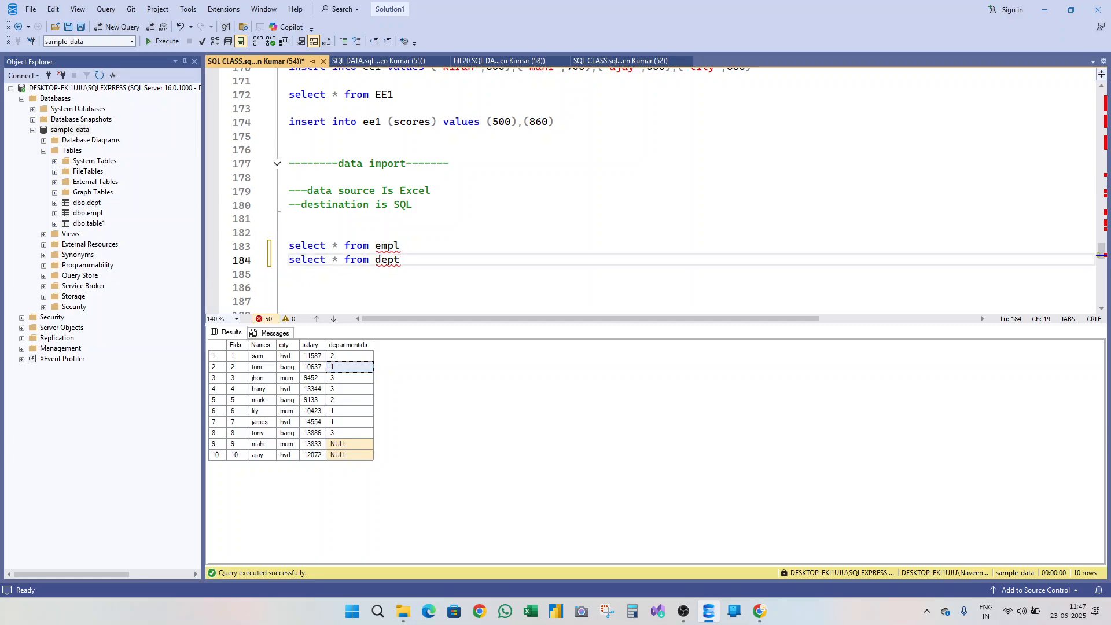
pyautogui.moveTo(402, 260); pyautogui.dragTo(257, 248)
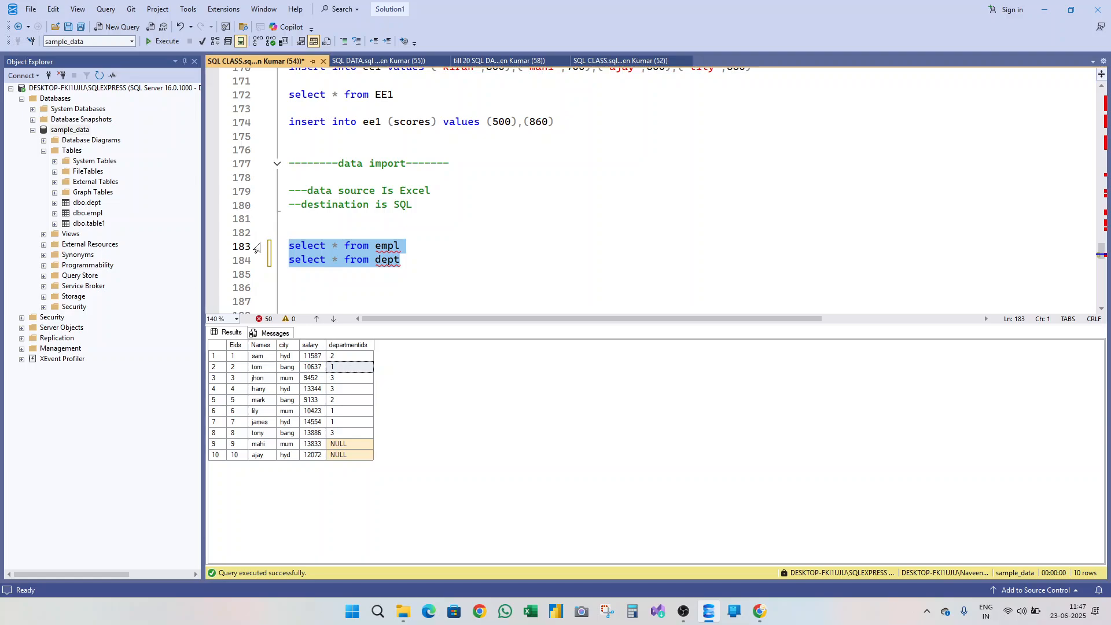
pyautogui.press('F5')
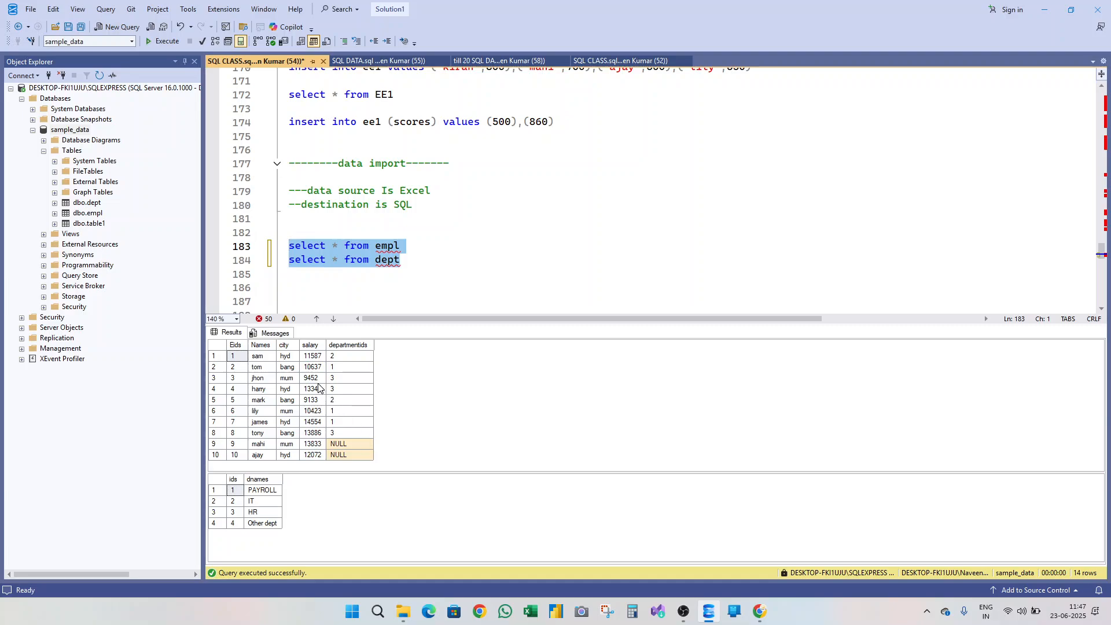
pyautogui.click(264, 359)
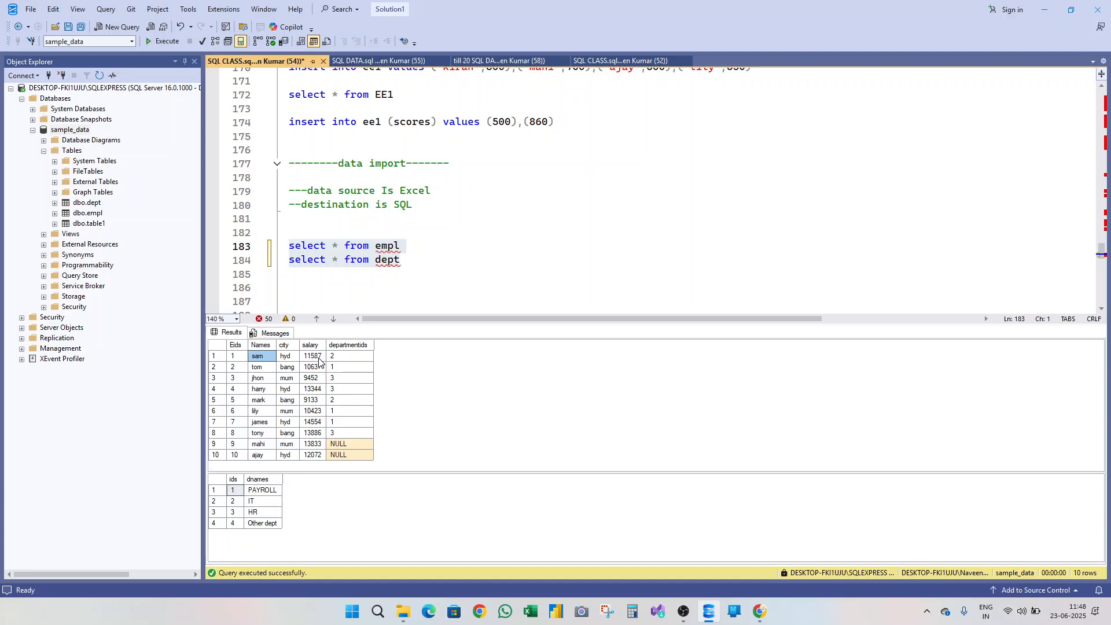
pyautogui.click(355, 359)
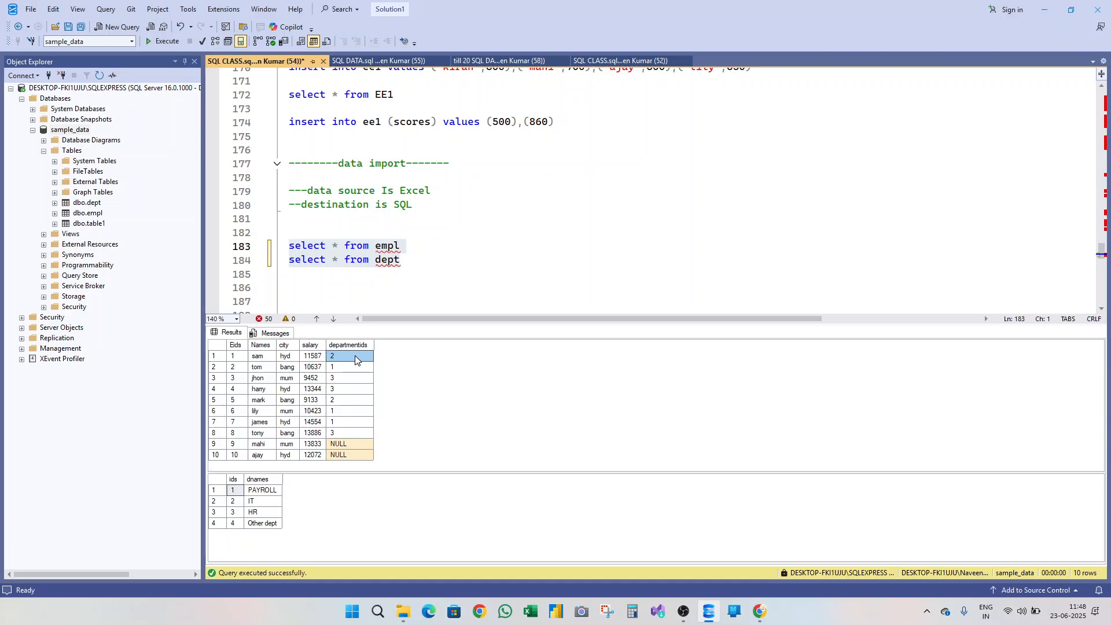
pyautogui.click(233, 502)
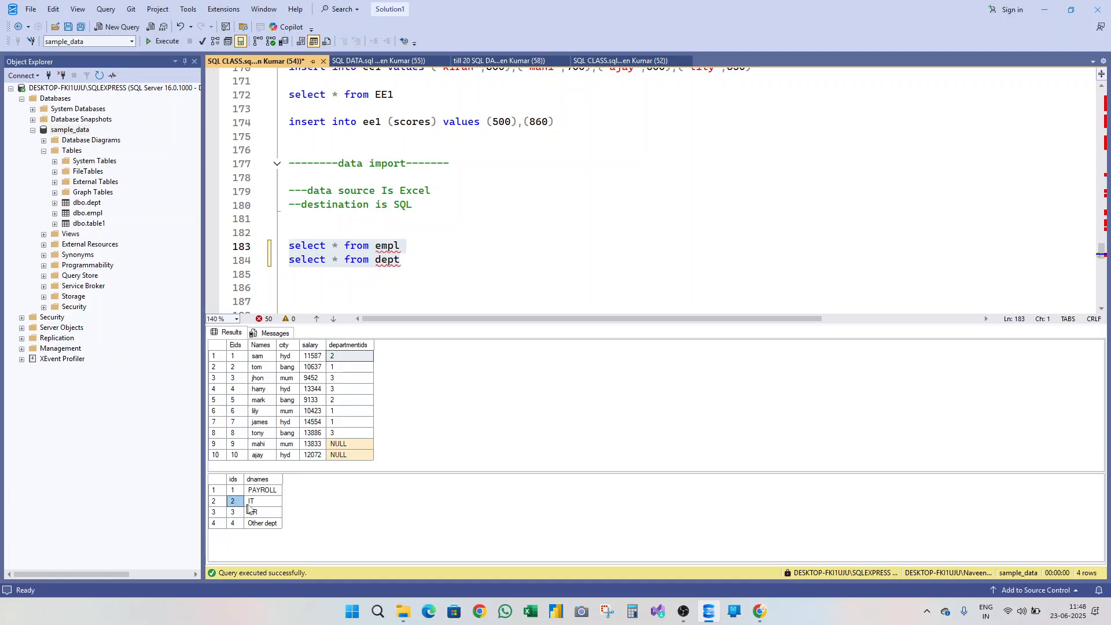
pyautogui.click(260, 504)
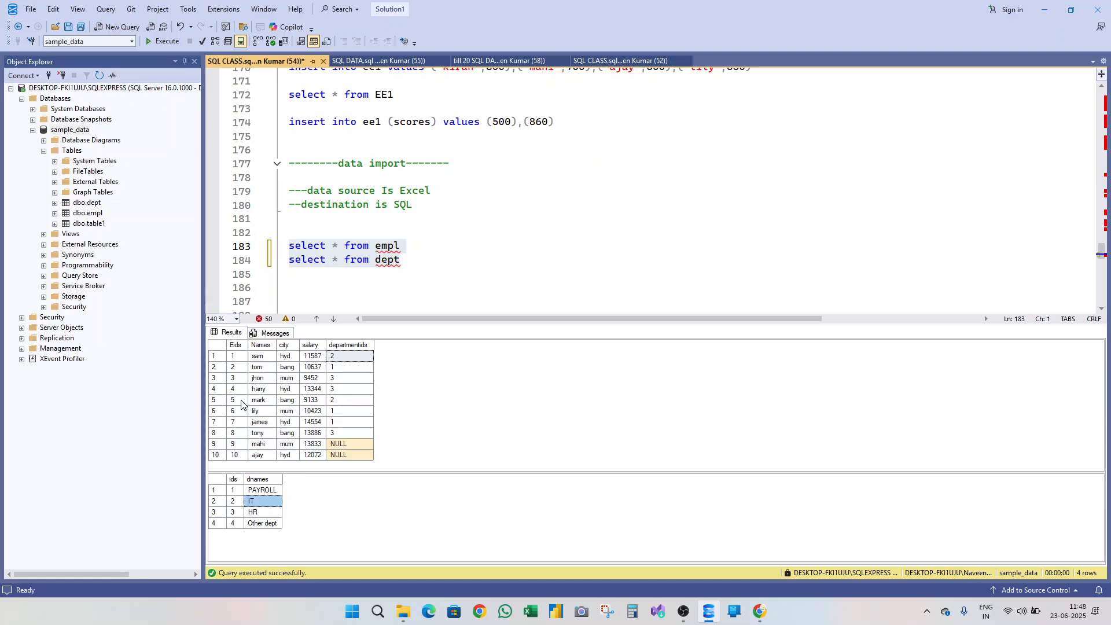
pyautogui.click(349, 390)
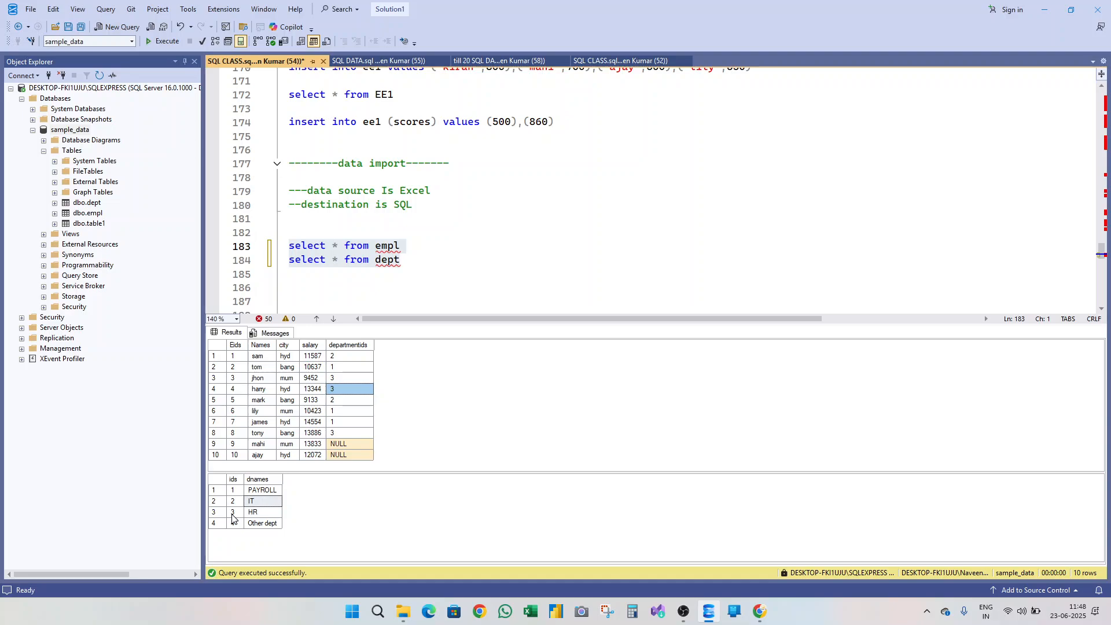
pyautogui.click(269, 512)
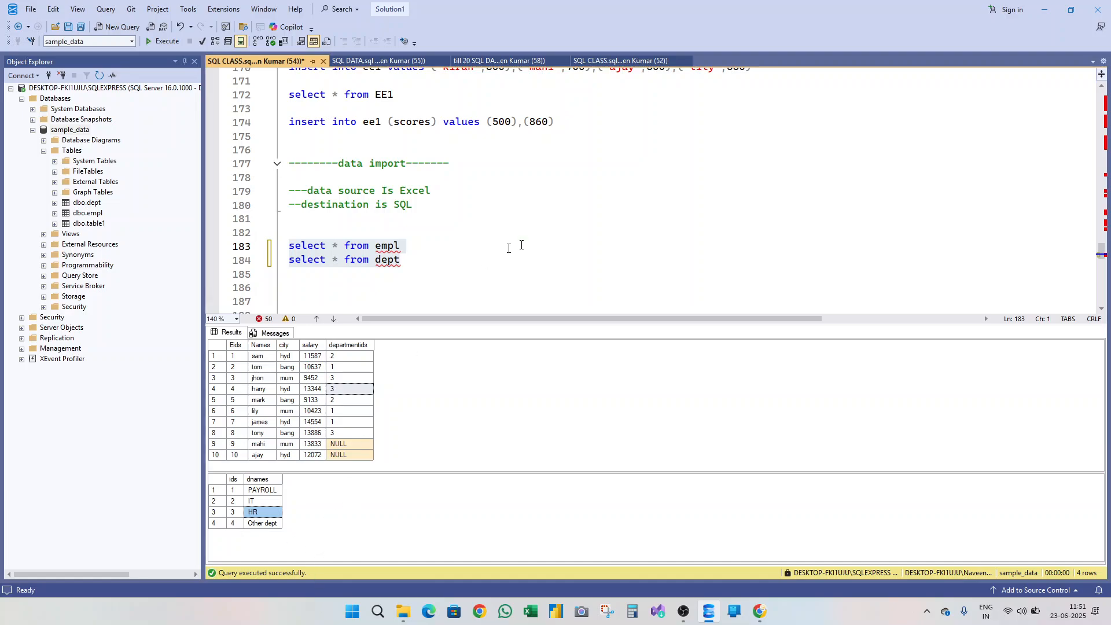
# Run the "select * from empl" line on its own to show just the employee rows.
pyautogui.click(404, 260)
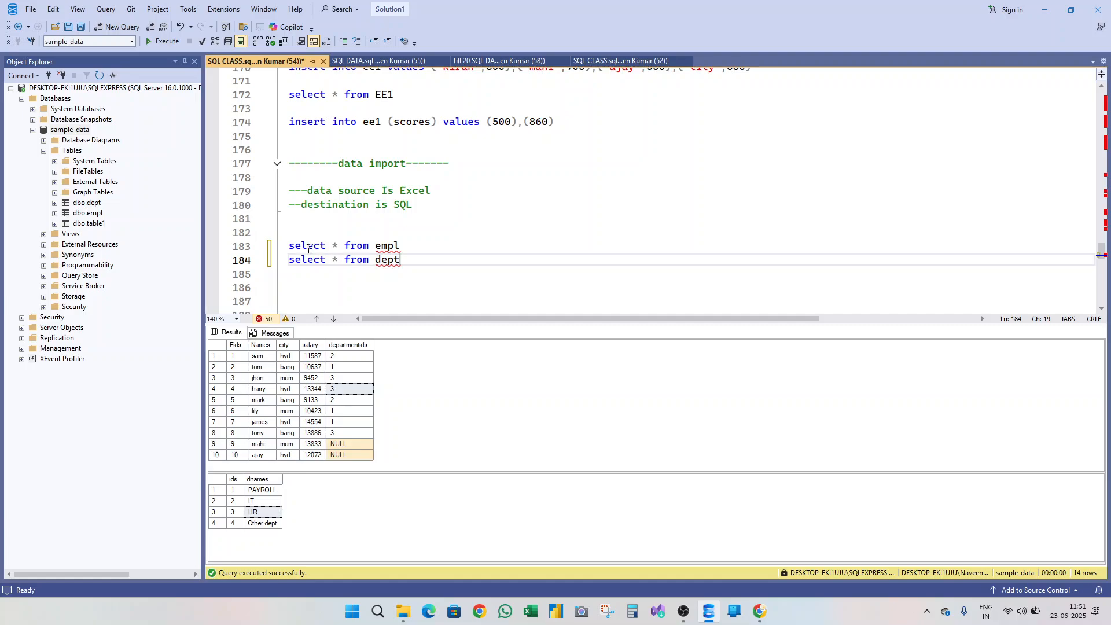
pyautogui.click(266, 253)
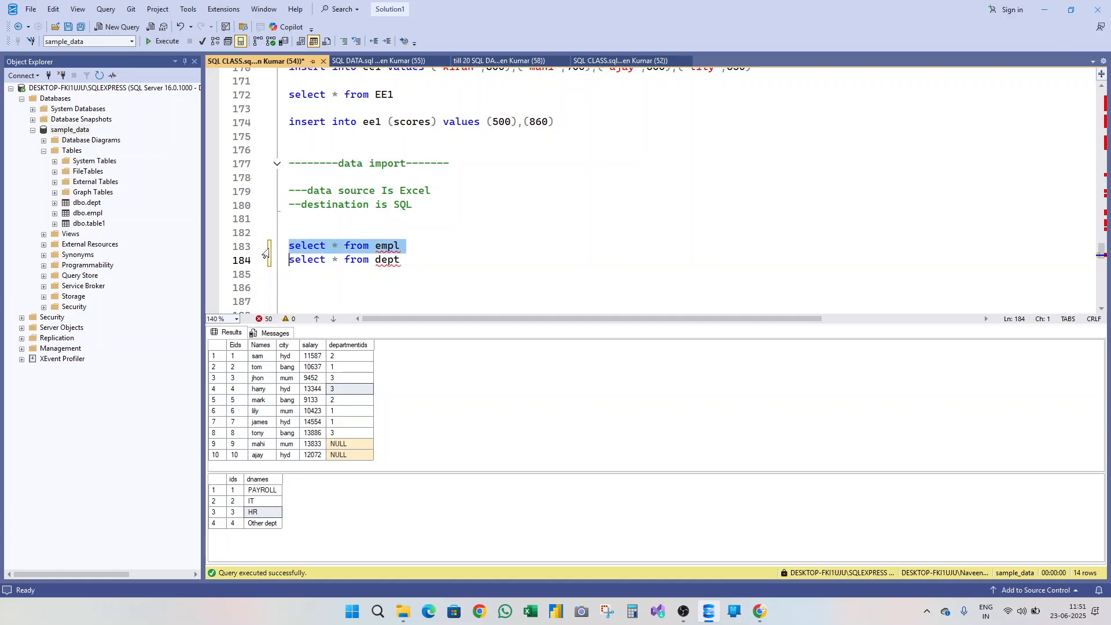
pyautogui.press('F5')
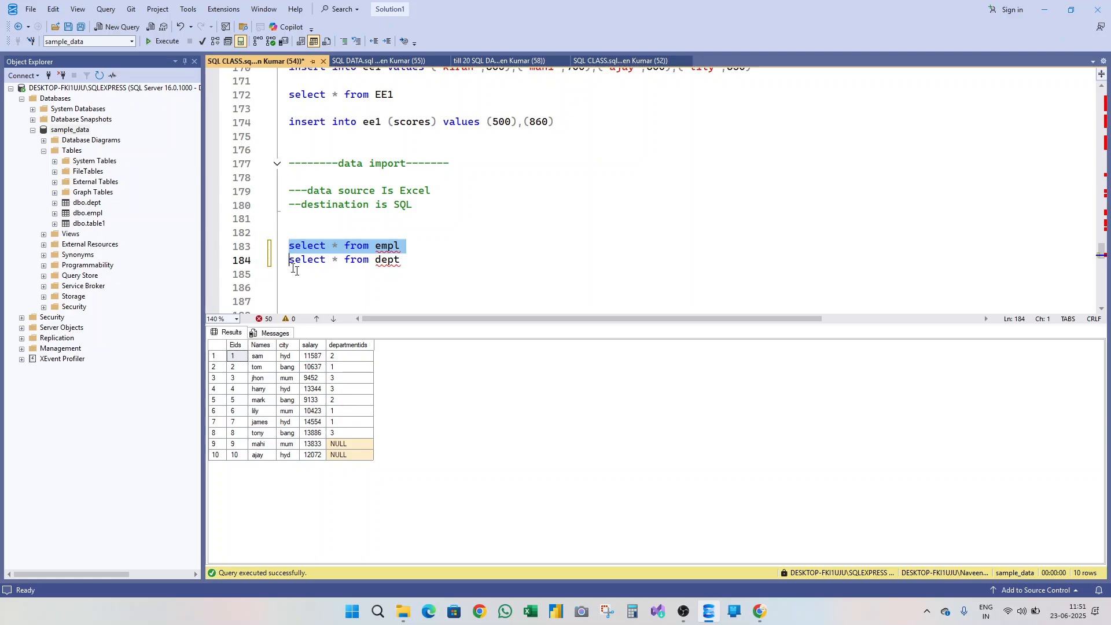
# Write the query "select * from table1" on line 186, below the dept query, and run only that line.
pyautogui.press('Escape')
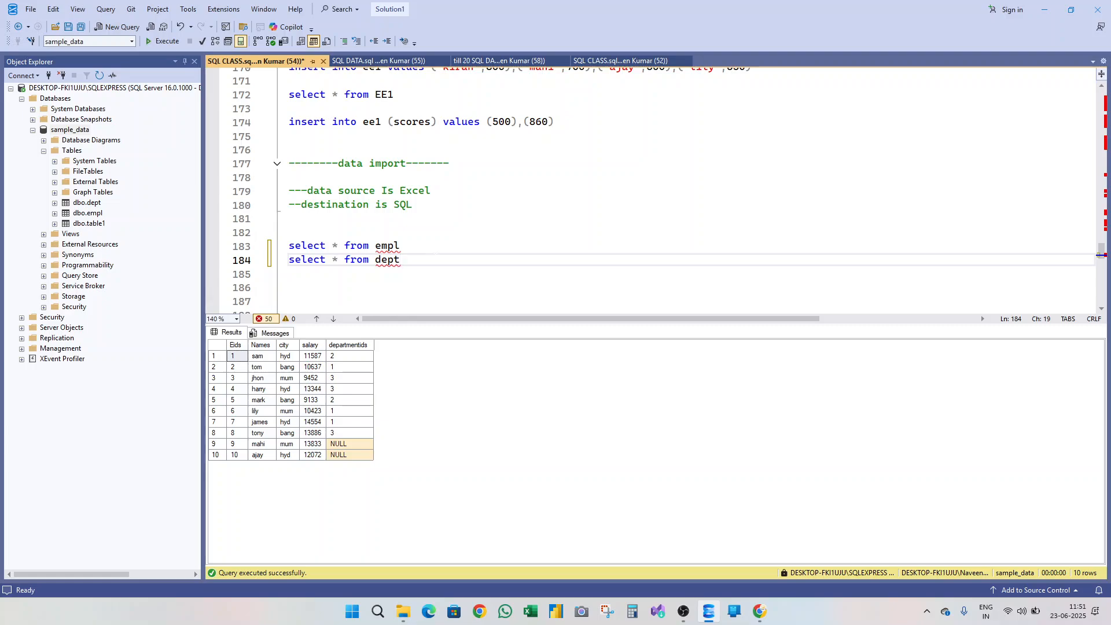
pyautogui.press('Down')
pyautogui.press('Down')
pyautogui.write('select ')
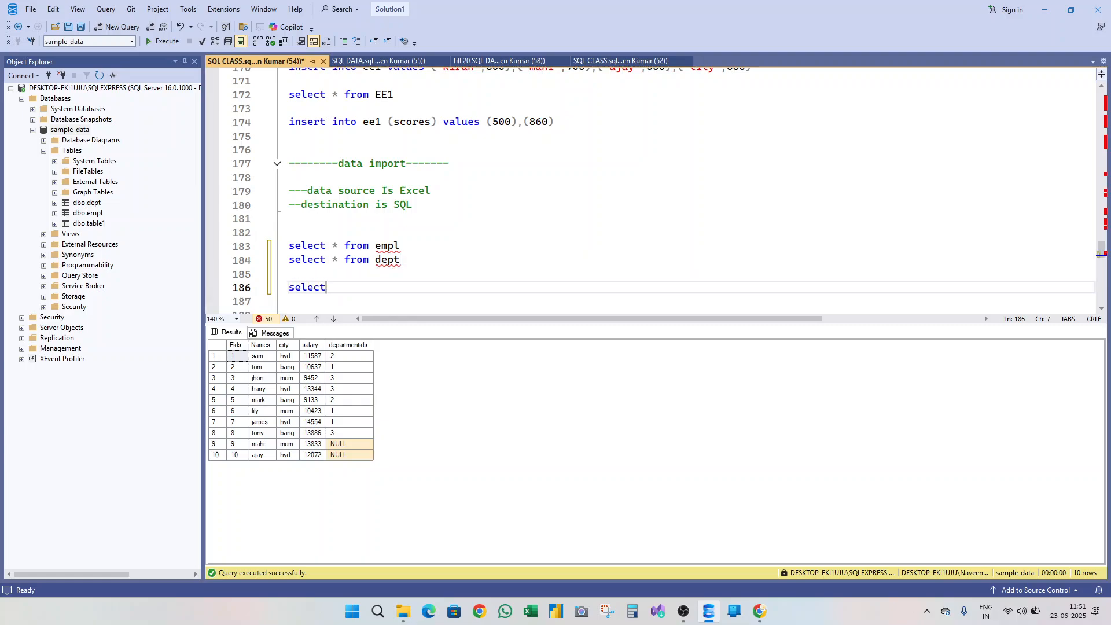
pyautogui.write('* from table')
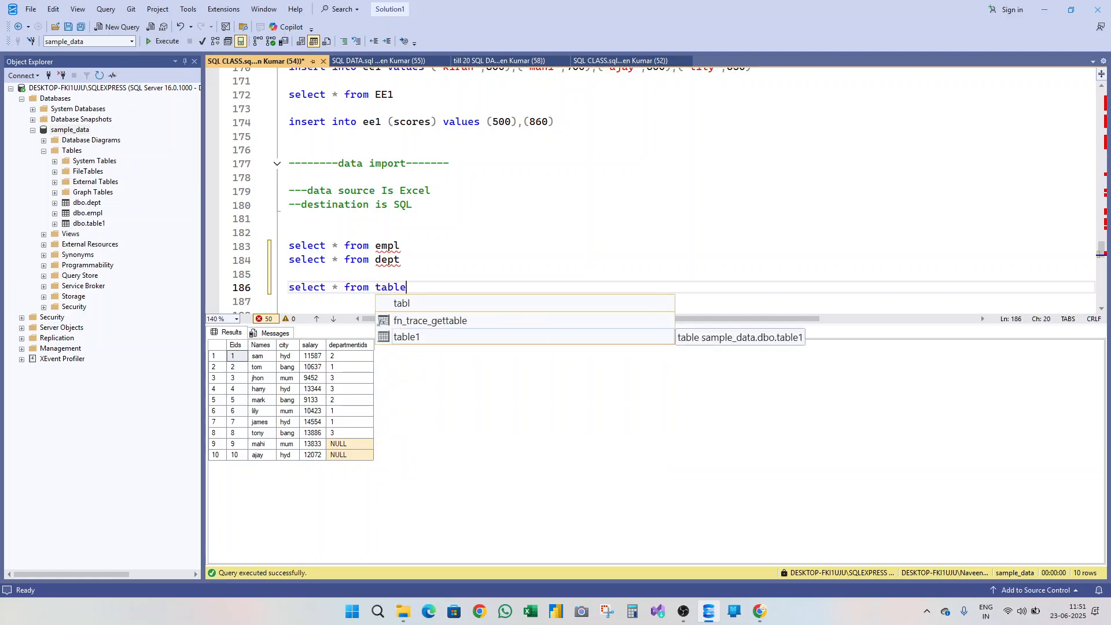
pyautogui.click(417, 336)
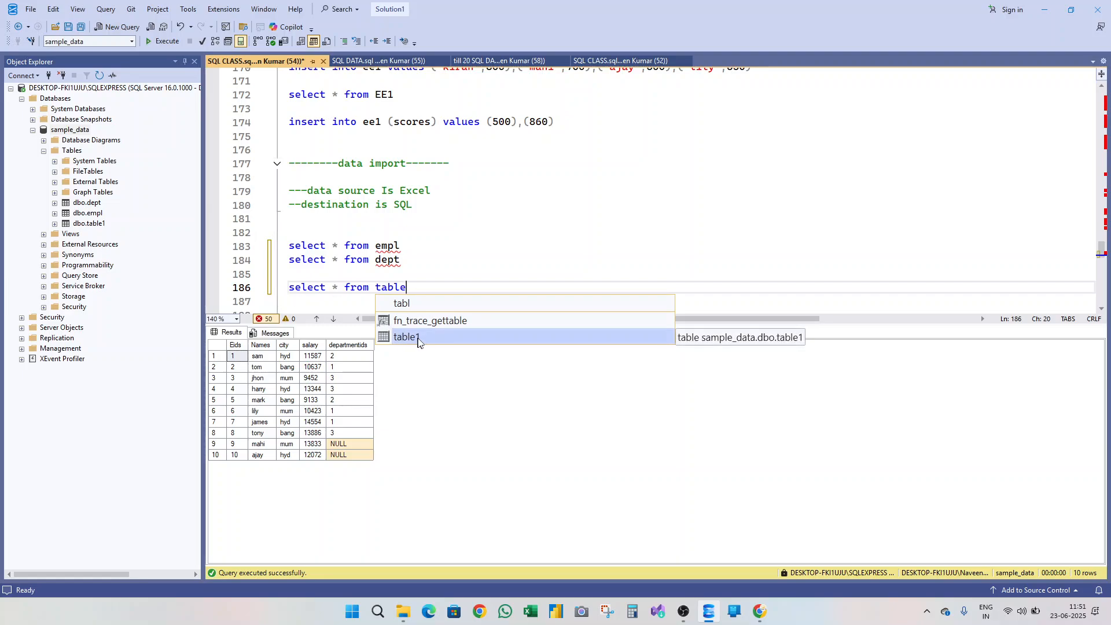
pyautogui.doubleClick(420, 337)
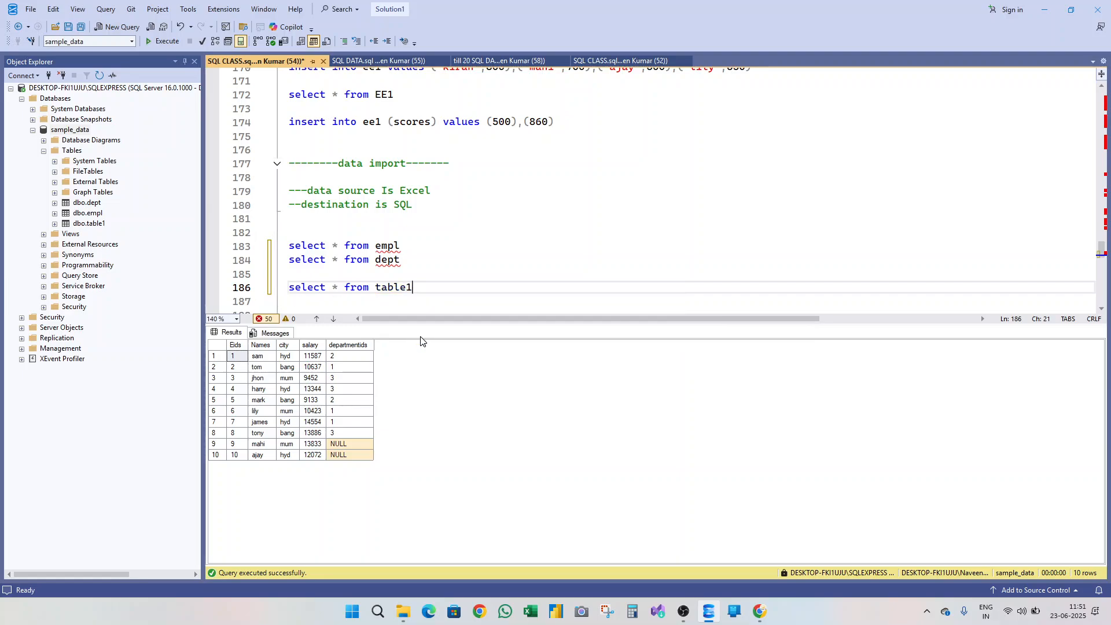
pyautogui.click(266, 290)
pyautogui.press('F5')
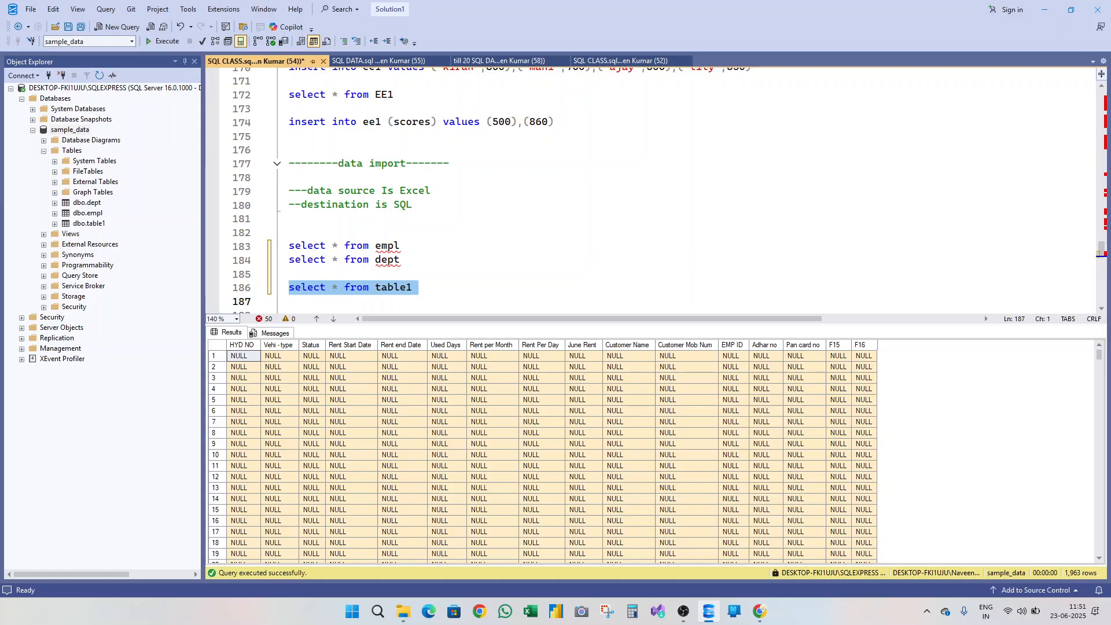
# Insert the comment heading "---data export---" with blank lines around it above the table1 query.
pyautogui.click(290, 232)
pyautogui.click(290, 273)
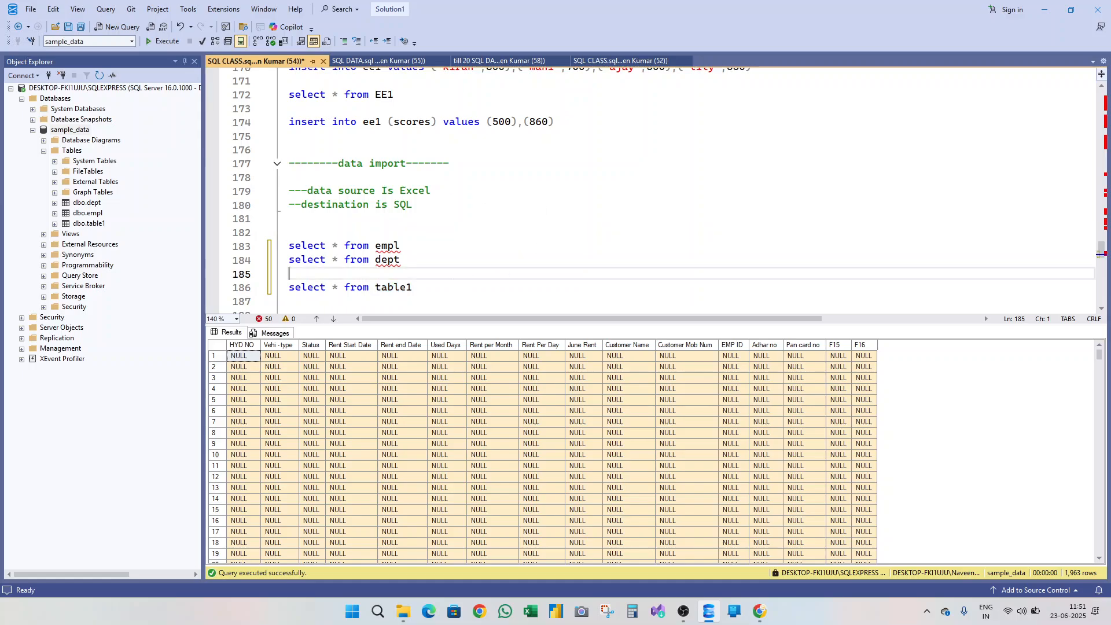
pyautogui.press('Return')
pyautogui.press('Return')
pyautogui.write('--')
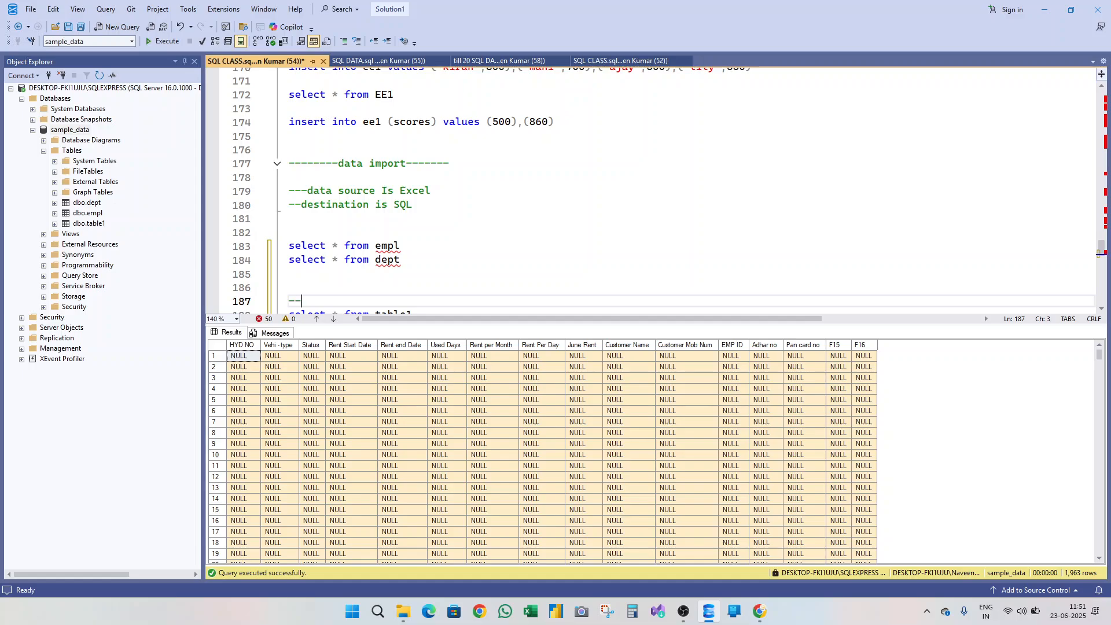
pyautogui.write('-data export---')
pyautogui.press('Return')
pyautogui.press('Return')
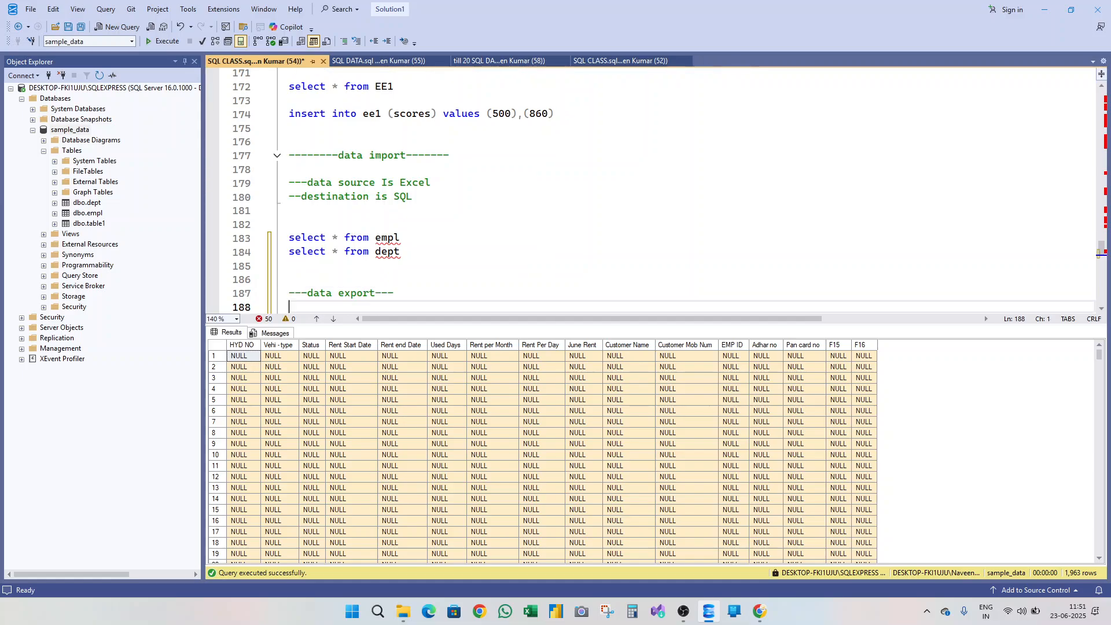
# Add the comments "--data source is SQL" and "--destination is EXCEL/Power bi" under the data export heading.
pyautogui.write('--data sourd')
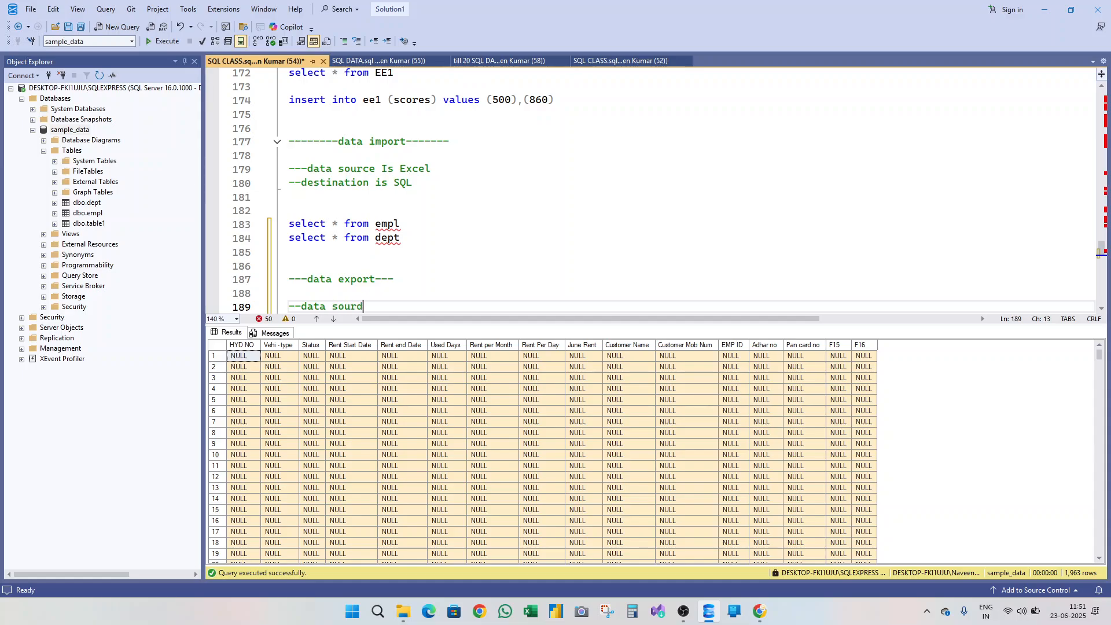
pyautogui.press('BackSpace')
pyautogui.write('ce is SQL')
pyautogui.press('Return')
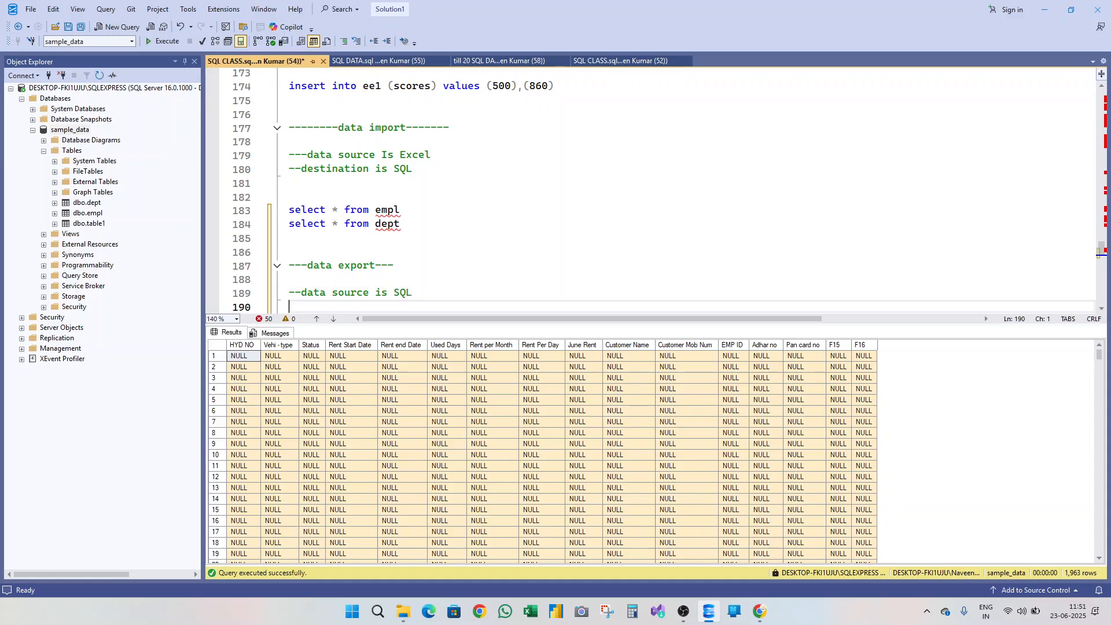
pyautogui.write('--destination ')
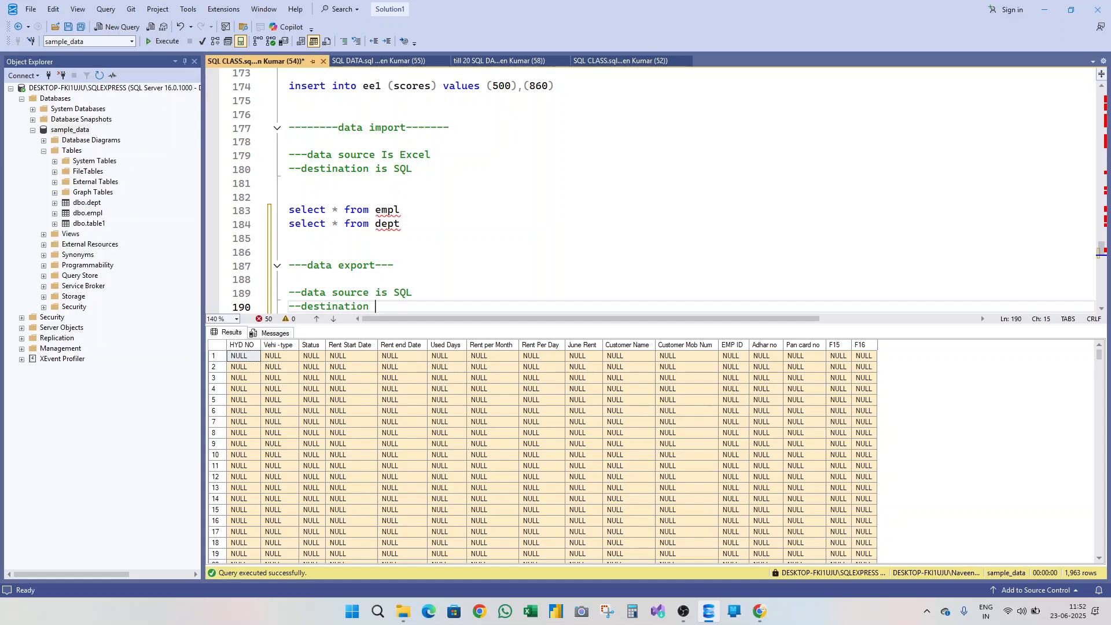
pyautogui.write('is EXCEL/Power bi')
pyautogui.press('Down')
pyautogui.press('Down')
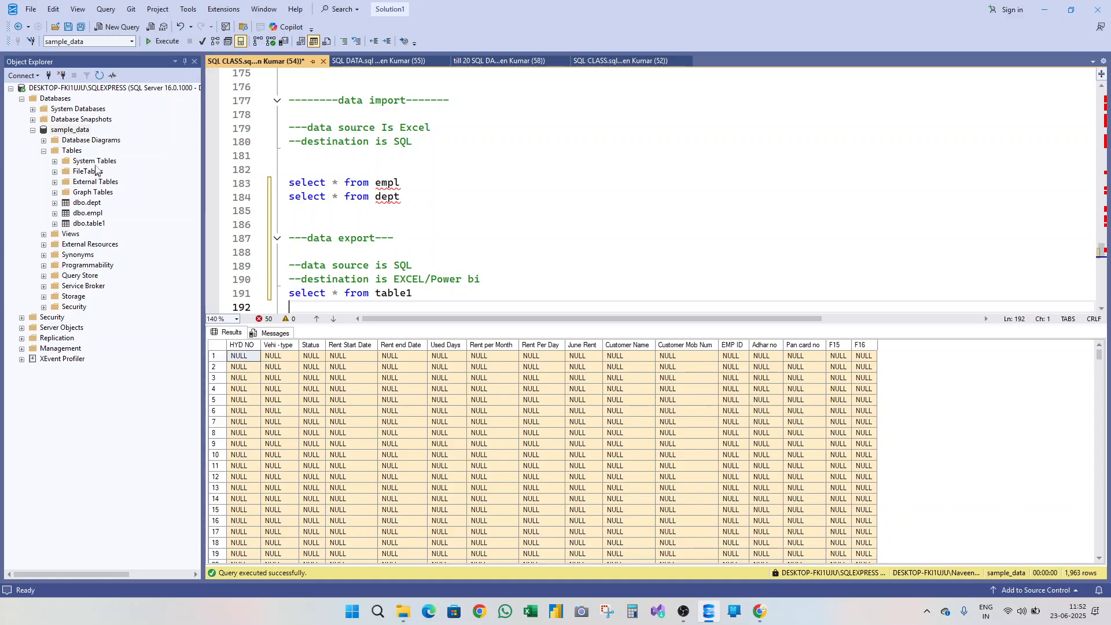
pyautogui.click(80, 132)
pyautogui.press('F2')
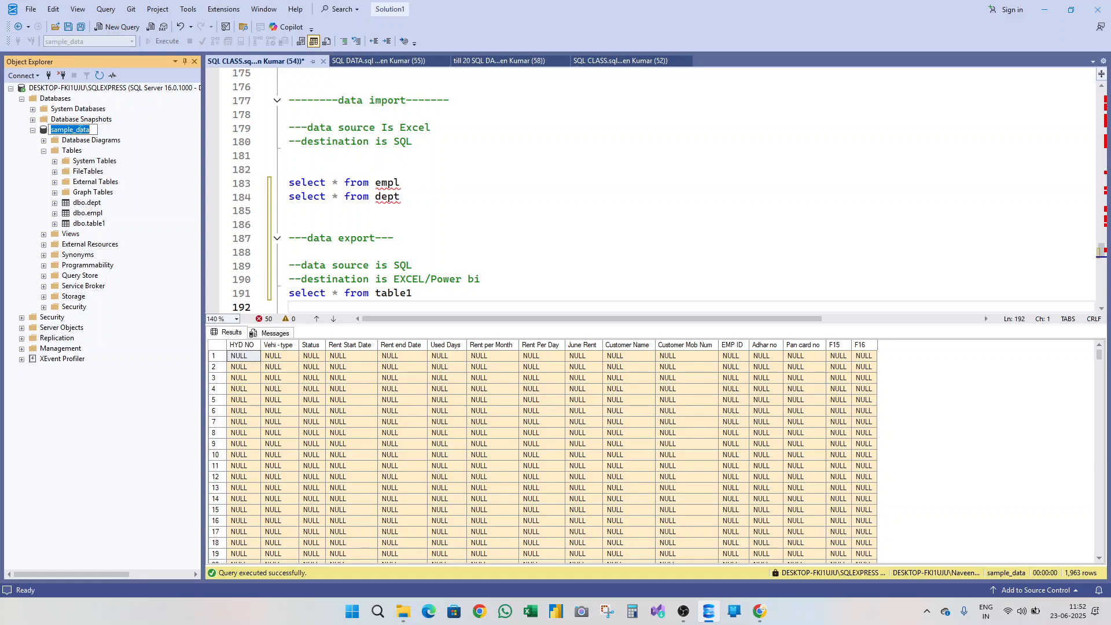
pyautogui.click(159, 120)
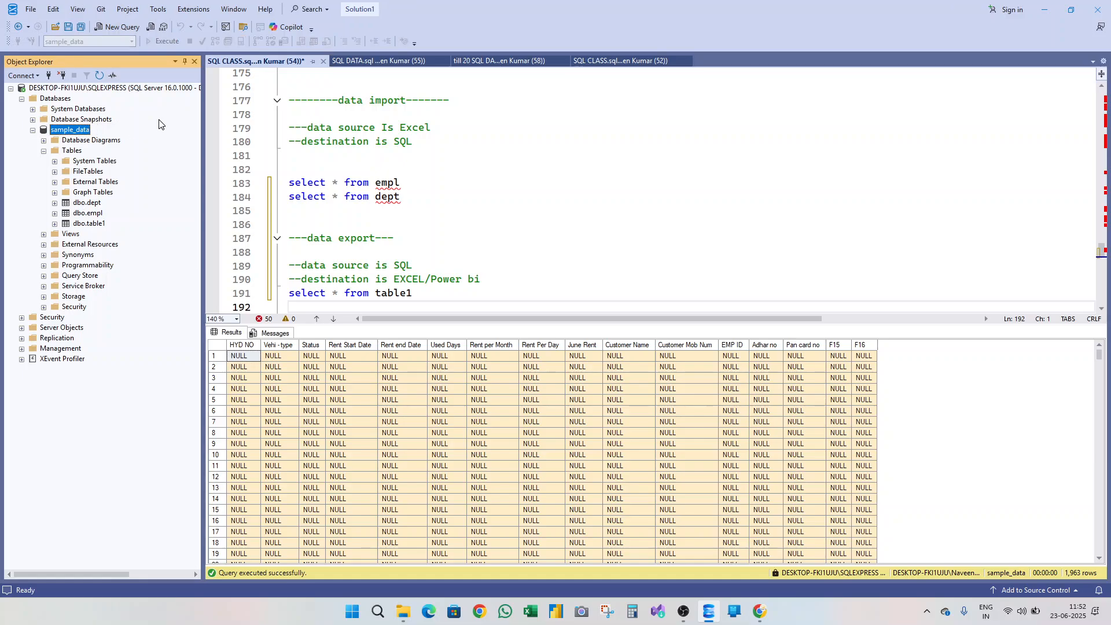
# Start a data export from the sample_data database, using Microsoft OLE DB Provider for SQL Server as the data source.
pyautogui.rightClick(87, 132)
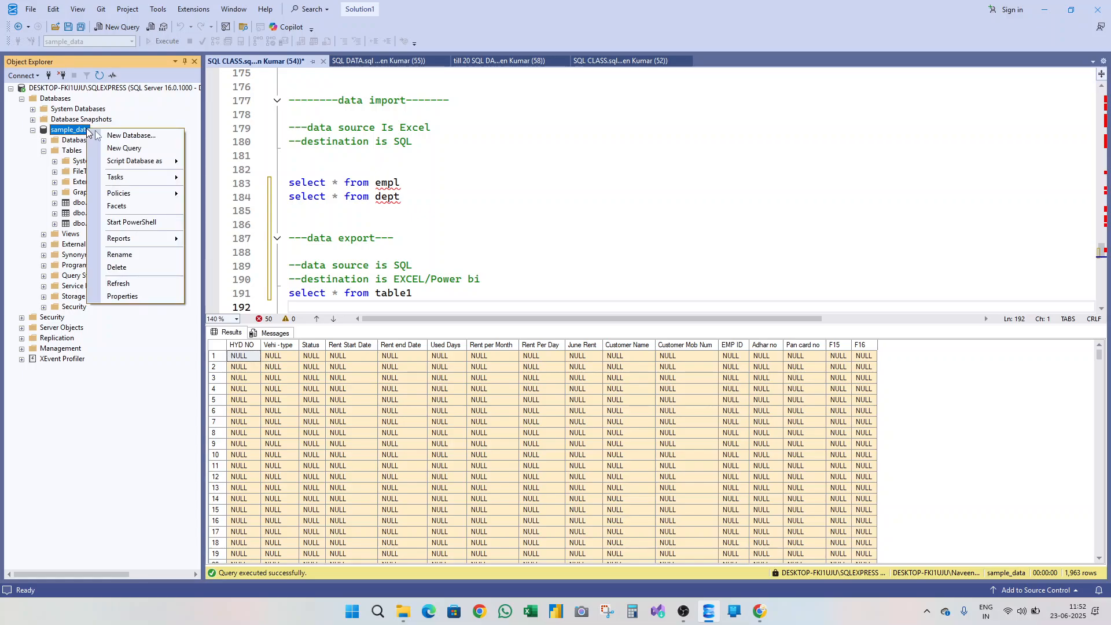
pyautogui.moveTo(165, 180)
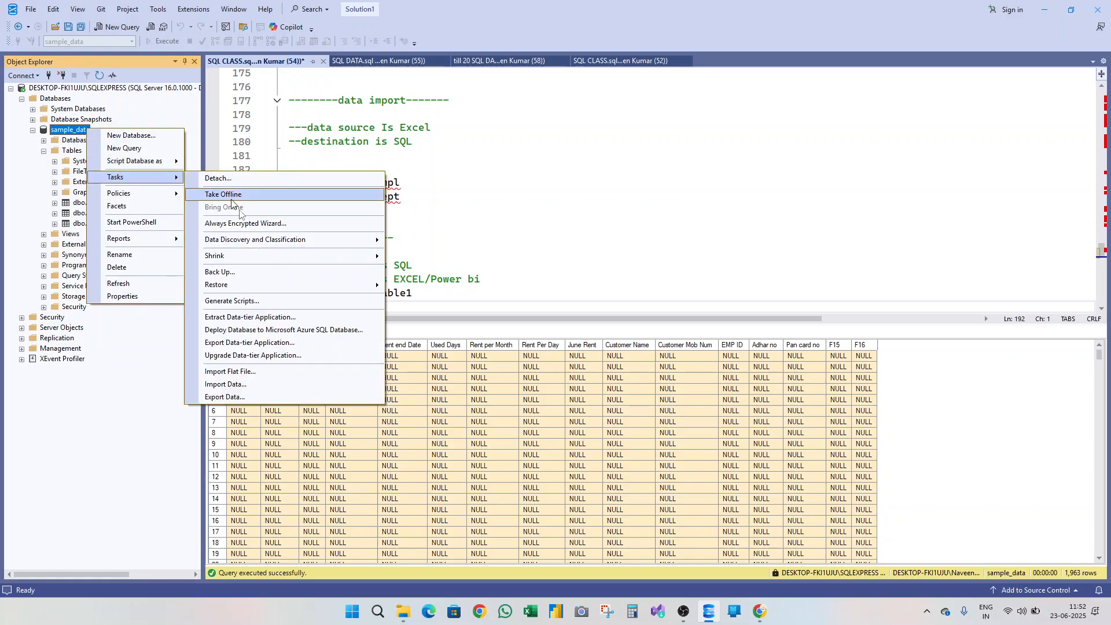
pyautogui.click(273, 399)
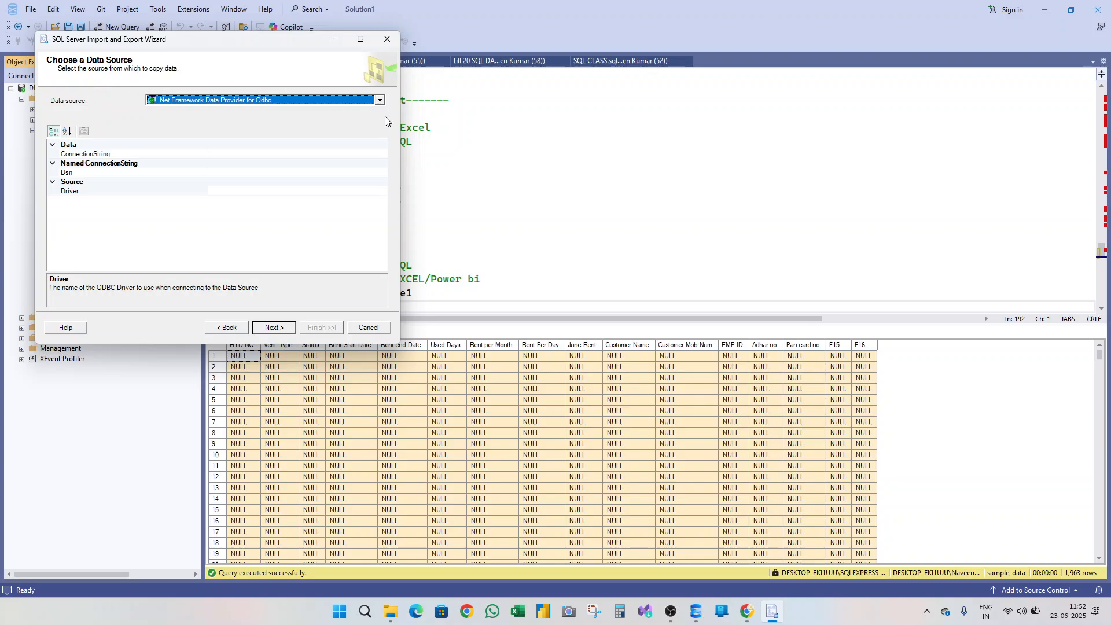
pyautogui.click(380, 101)
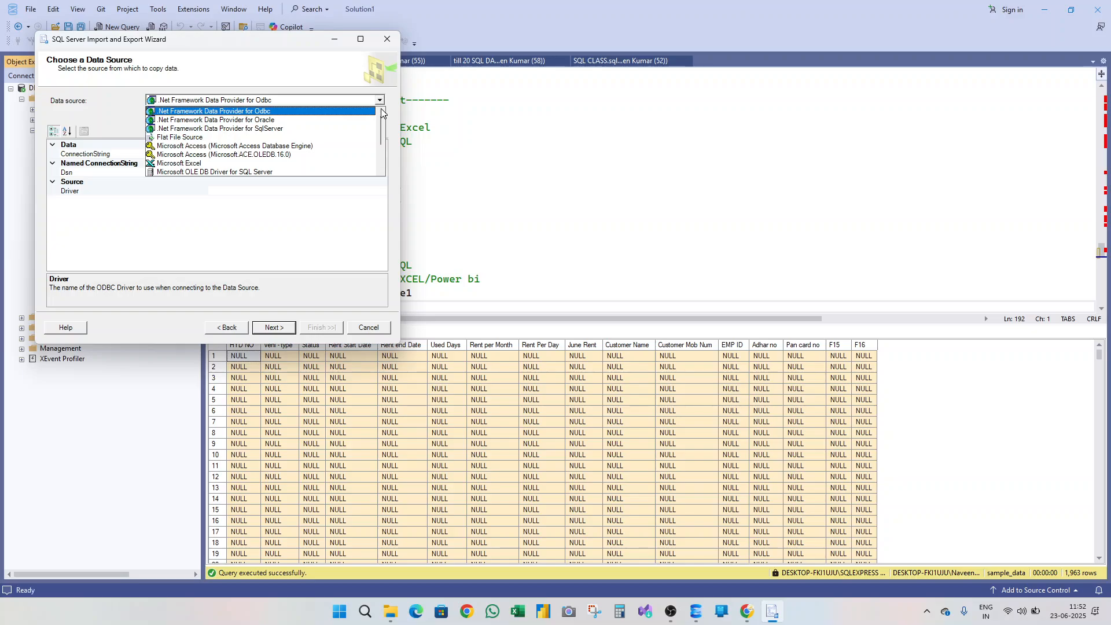
pyautogui.scroll(-3, 383, 174)
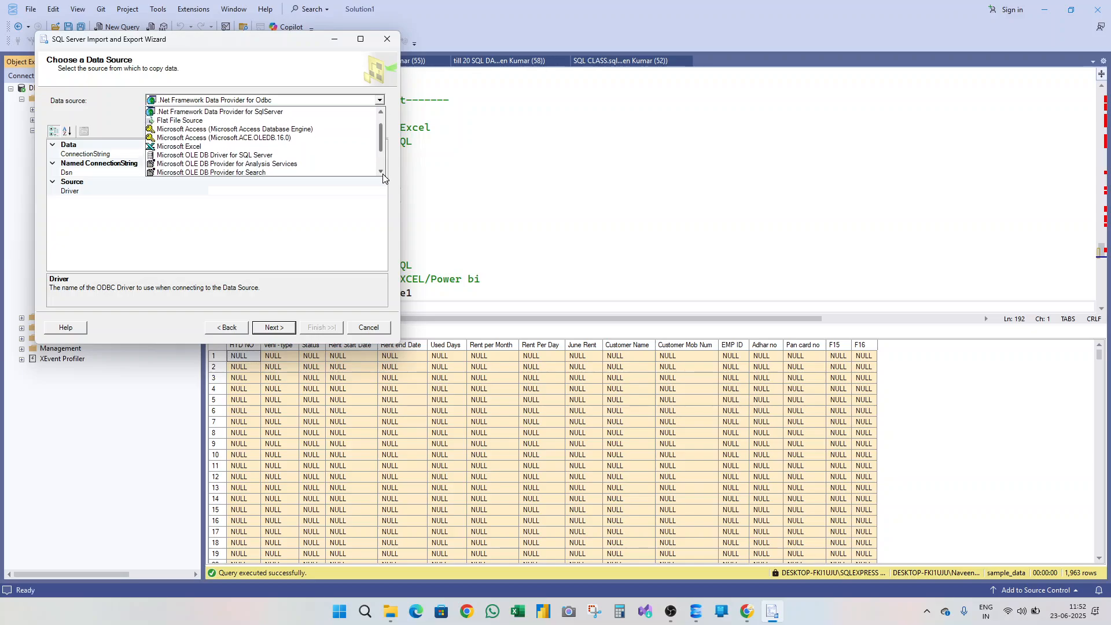
pyautogui.scroll(-1, 383, 173)
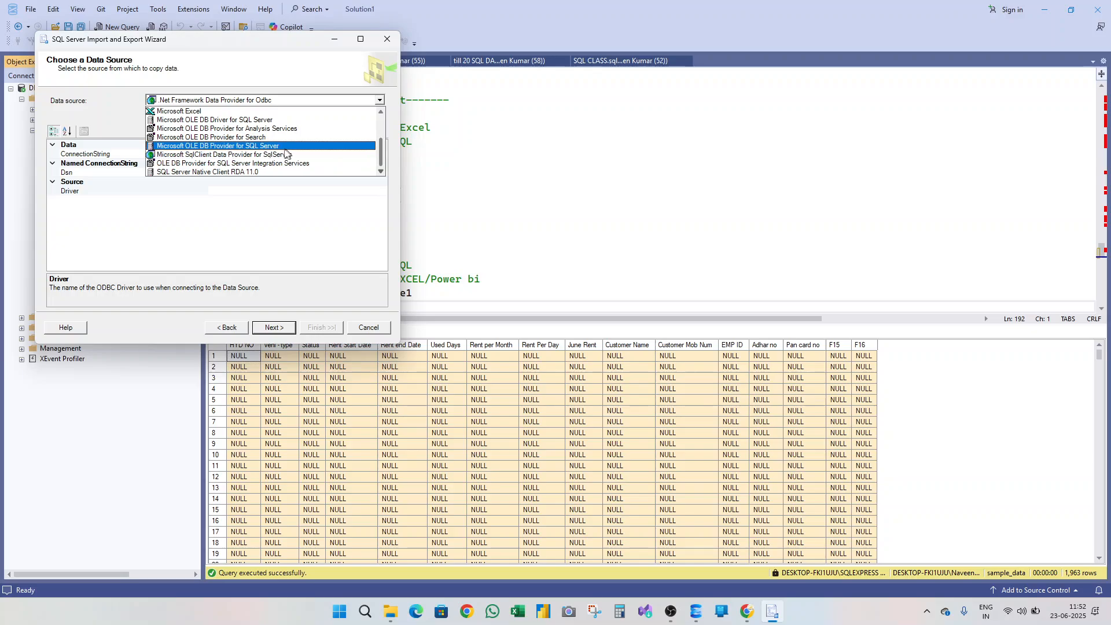
pyautogui.click(255, 146)
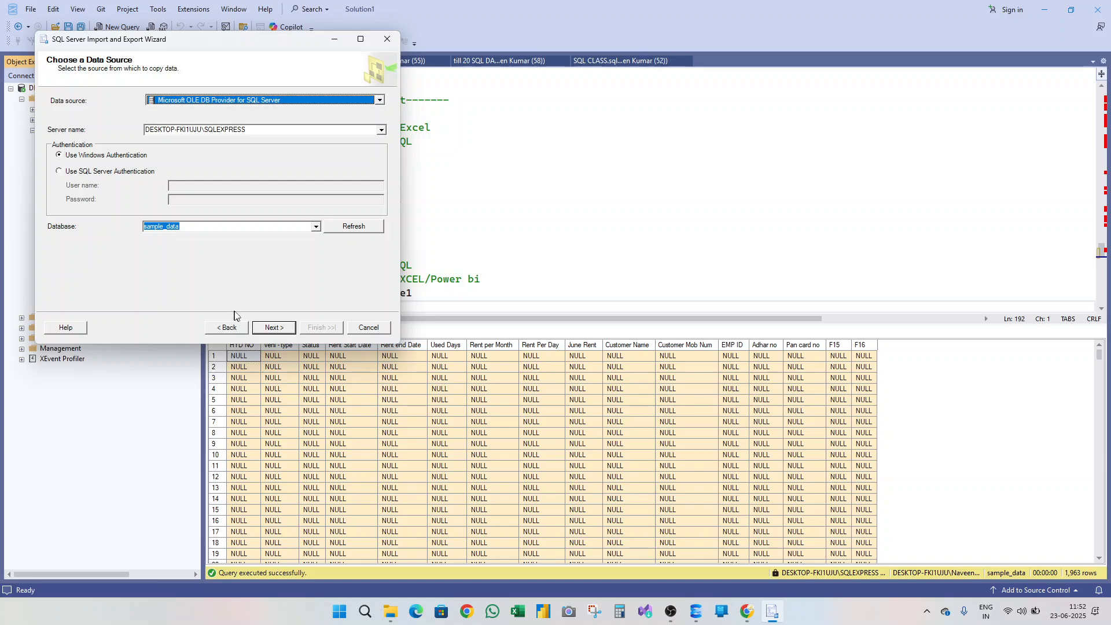
pyautogui.click(276, 328)
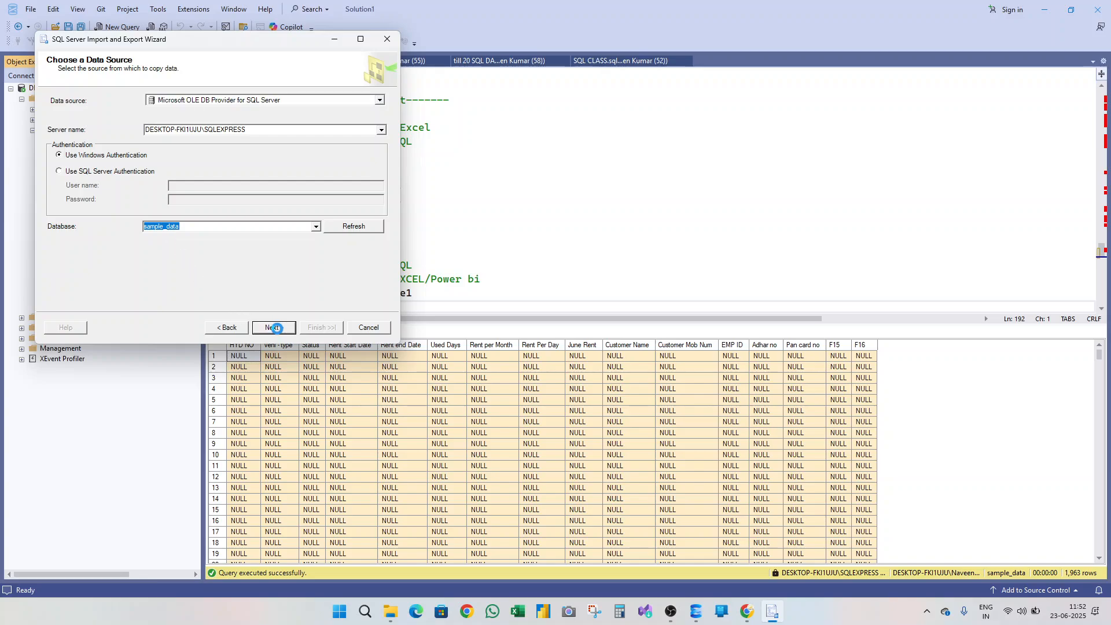
# Set the export destination to Microsoft Excel, using the Import.xls file in Downloads and the Microsoft Excel 2016 version.
pyautogui.click(382, 103)
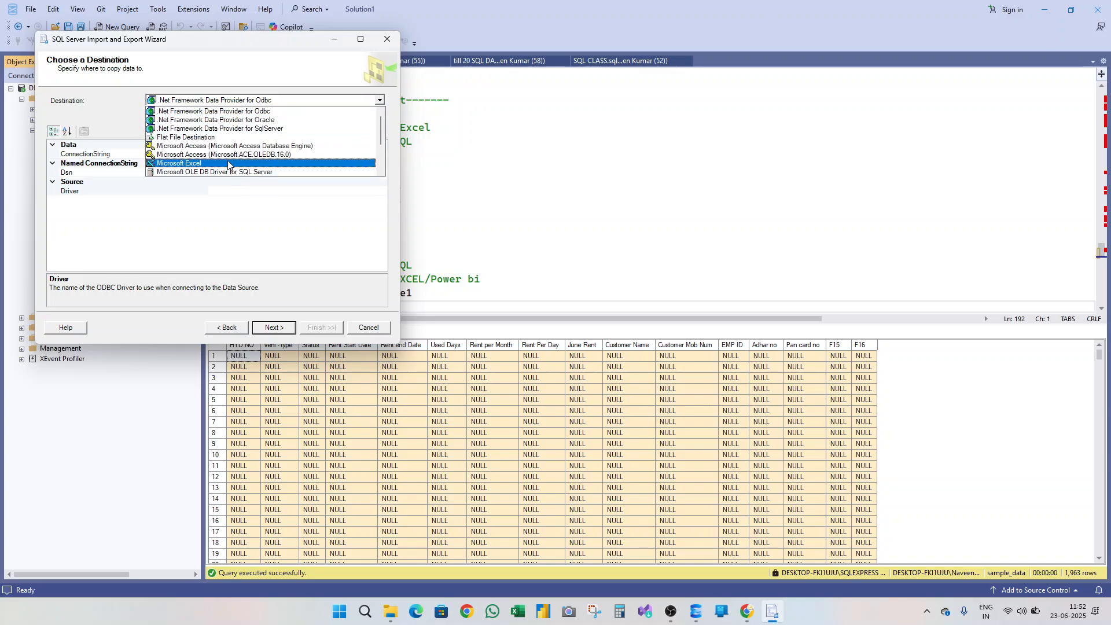
pyautogui.click(228, 163)
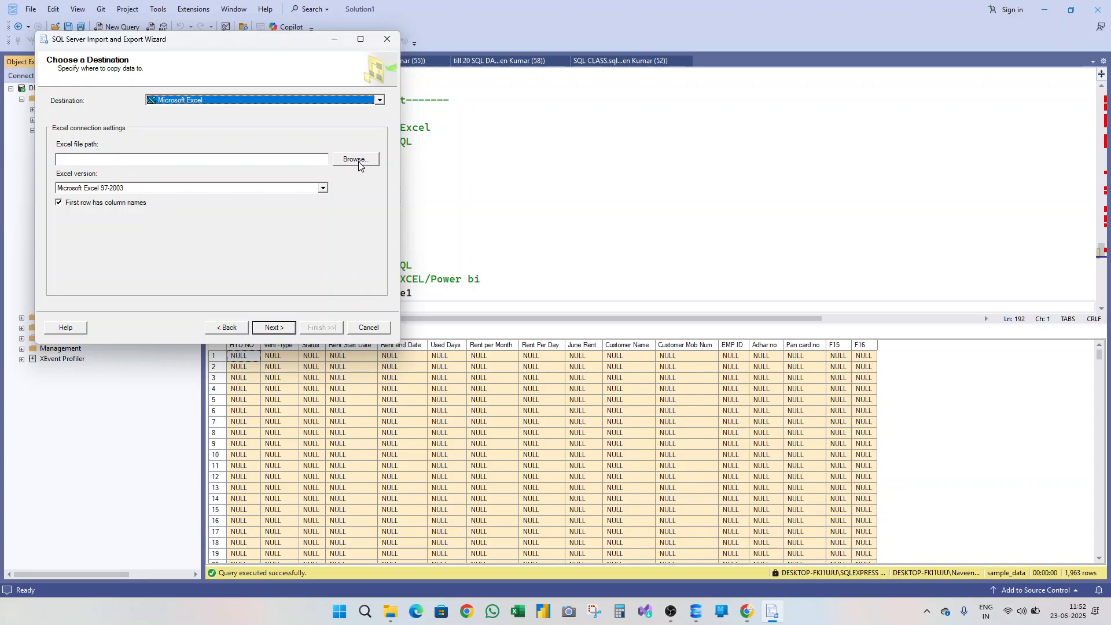
pyautogui.click(358, 164)
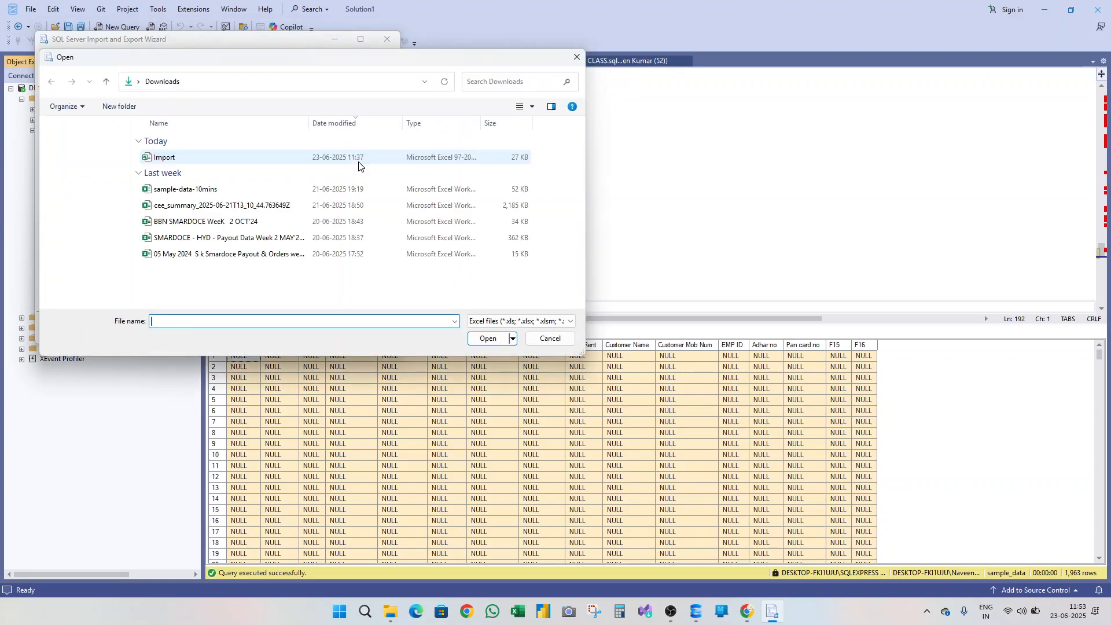
pyautogui.click(270, 160)
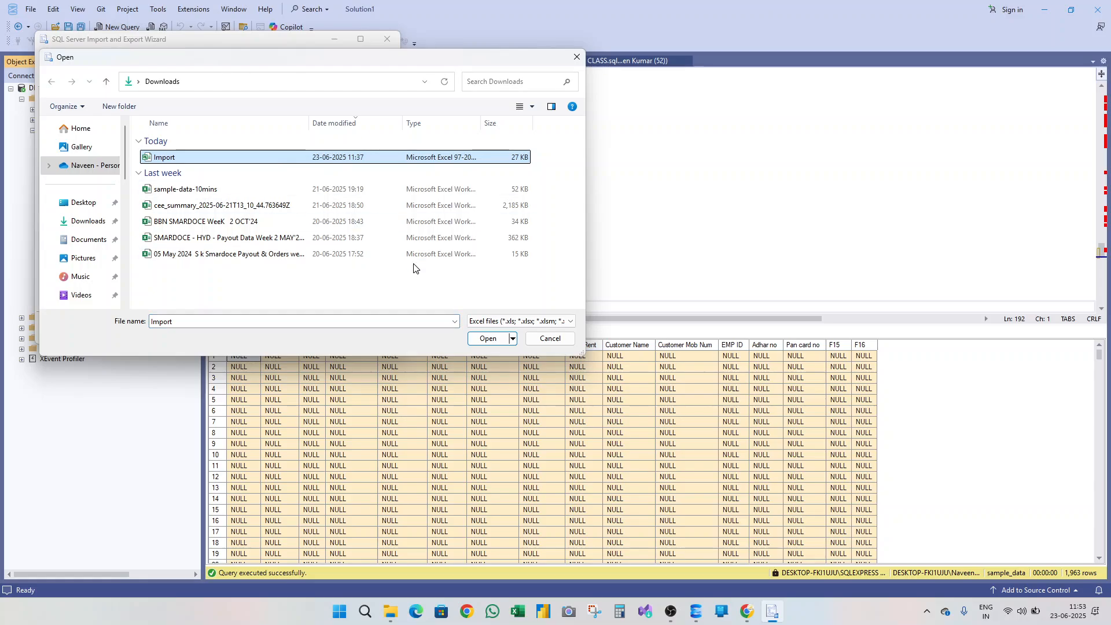
pyautogui.click(486, 342)
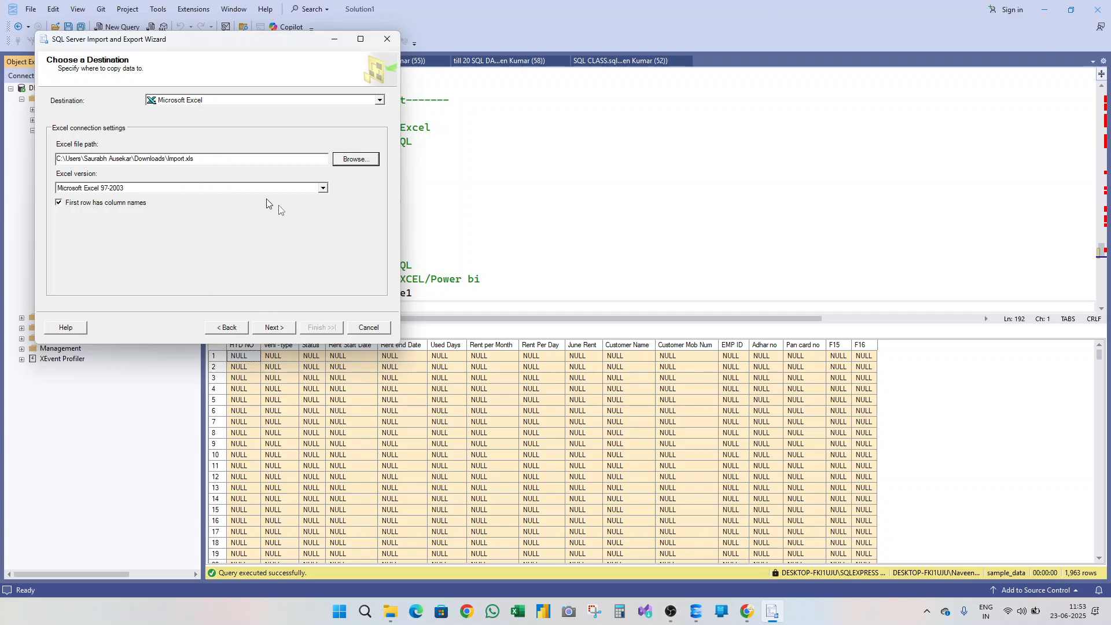
pyautogui.click(323, 188)
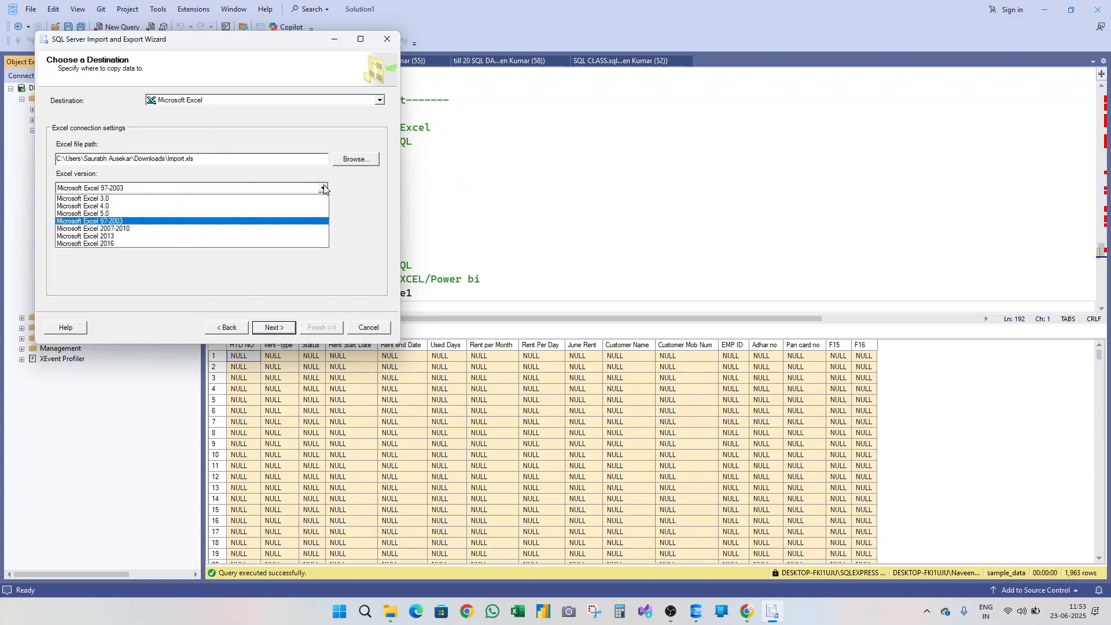
pyautogui.click(159, 243)
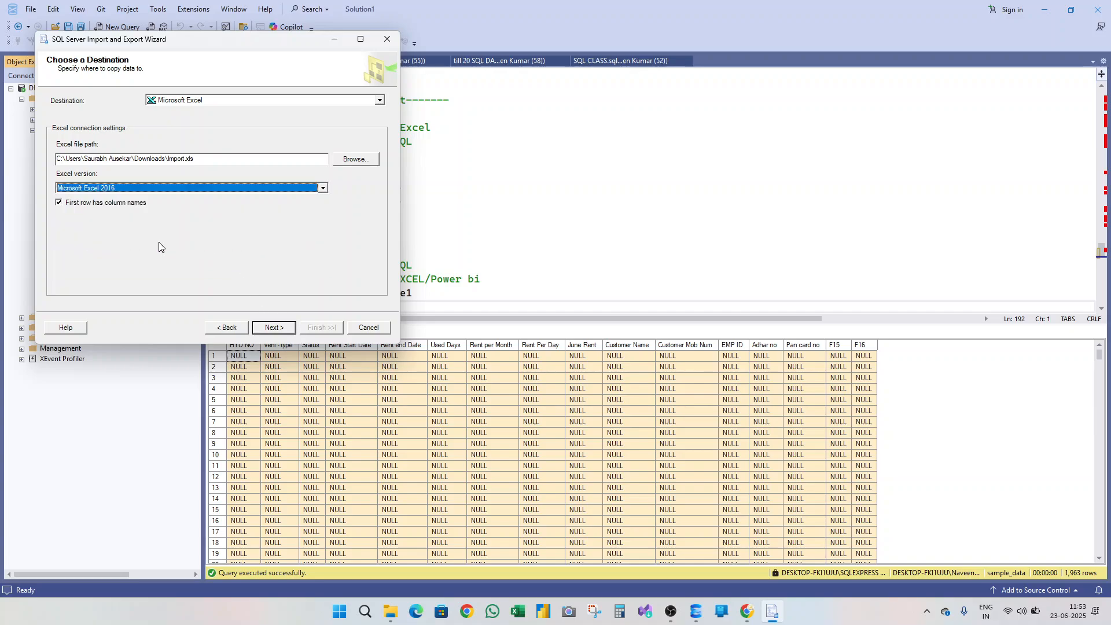
pyautogui.click(267, 328)
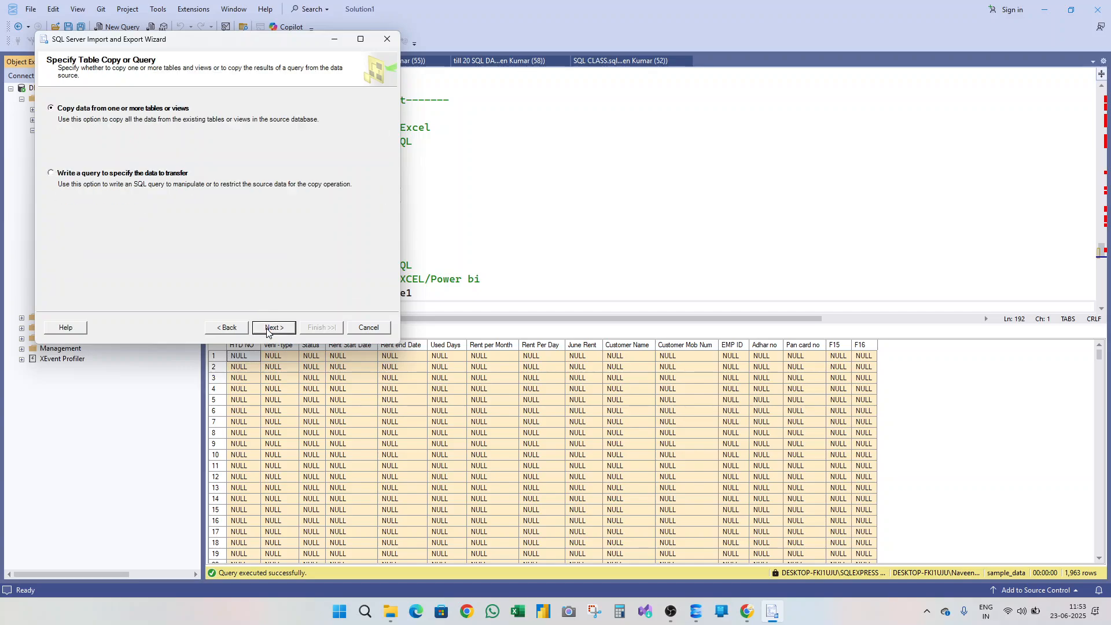
# Choose copying data from tables or views, select the table1 table as a source, and preview its data.
pyautogui.click(270, 328)
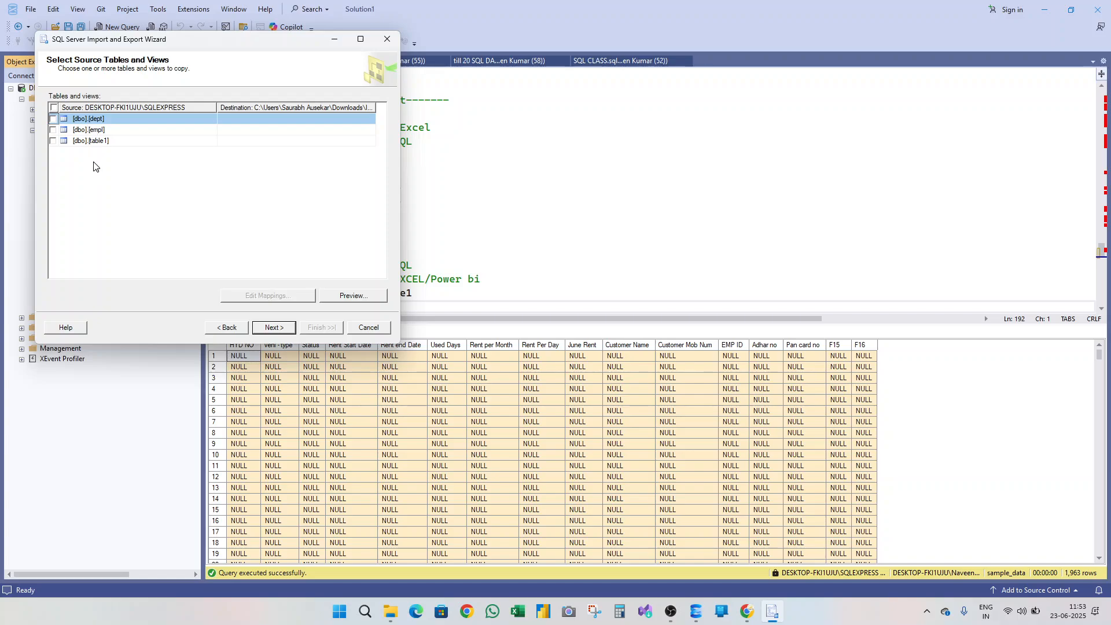
pyautogui.click(53, 143)
pyautogui.click(54, 141)
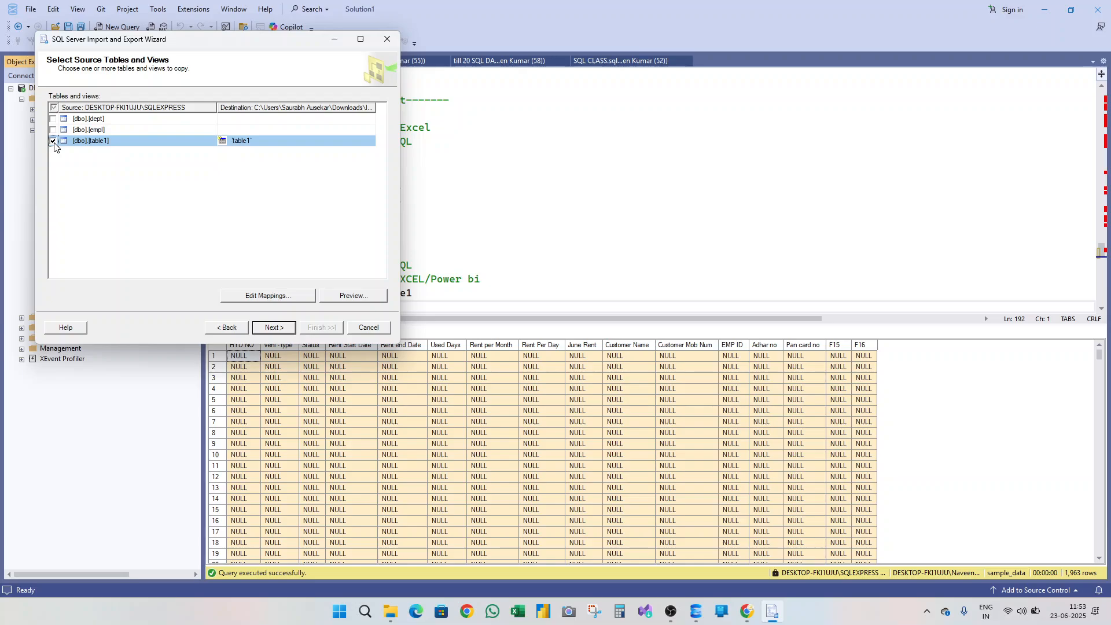
pyautogui.click(350, 296)
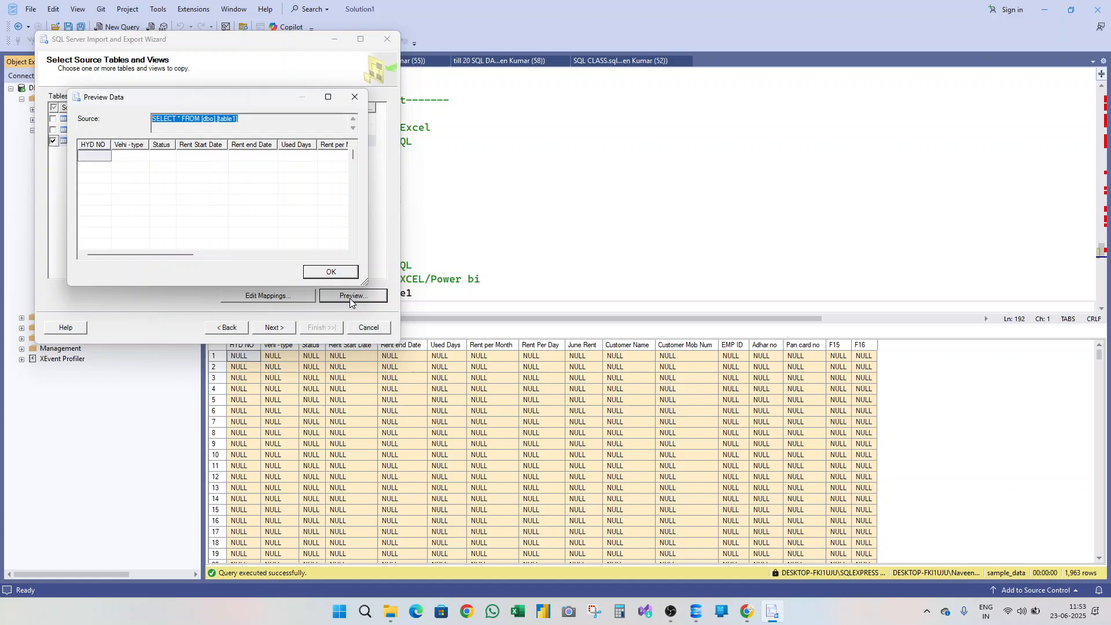
pyautogui.click(341, 274)
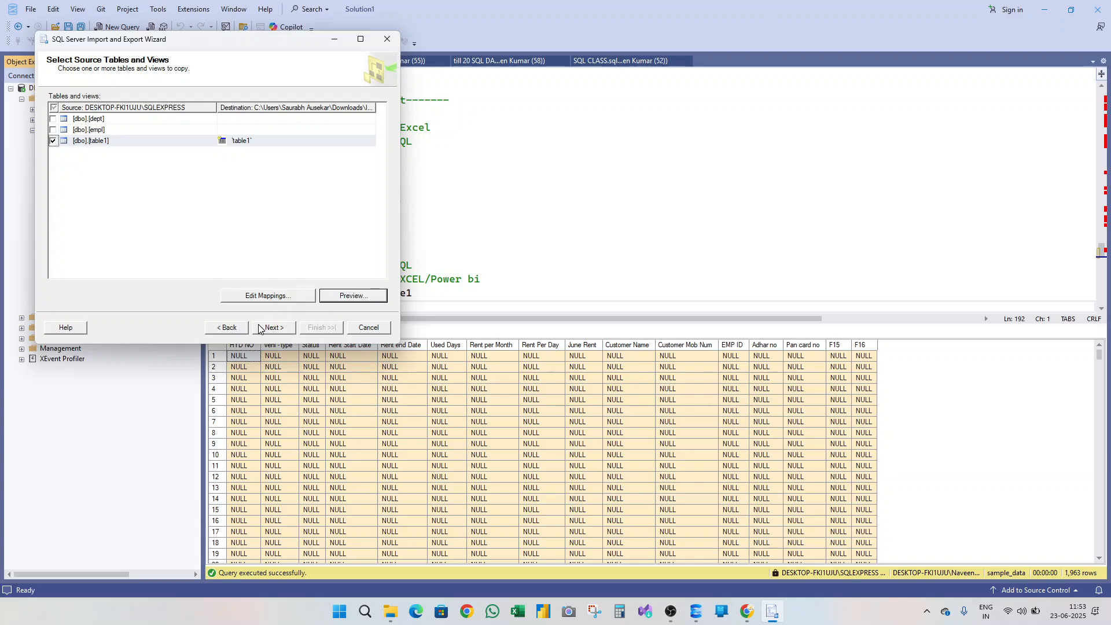
# Add the empl table to the export with E1 as its destination name, and preview its data.
pyautogui.click(275, 329)
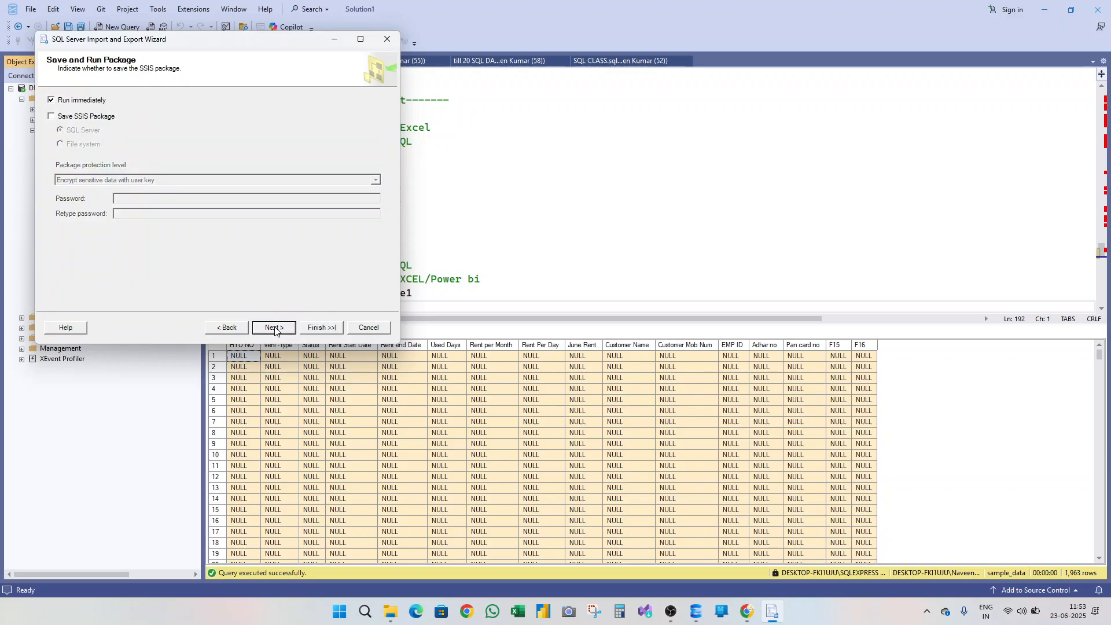
pyautogui.click(231, 330)
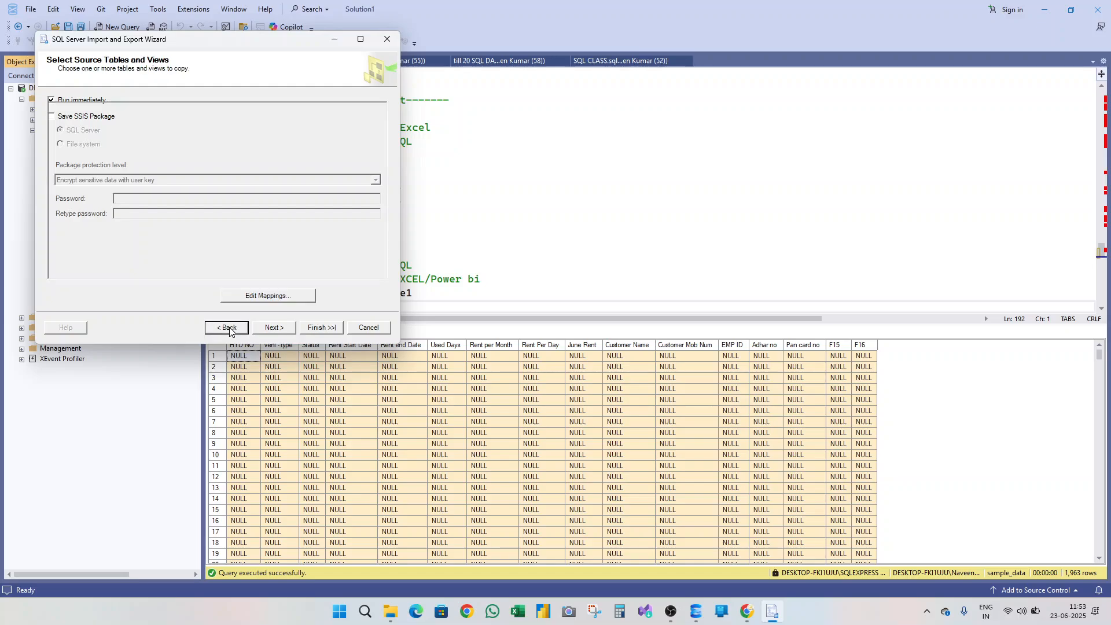
pyautogui.click(54, 119)
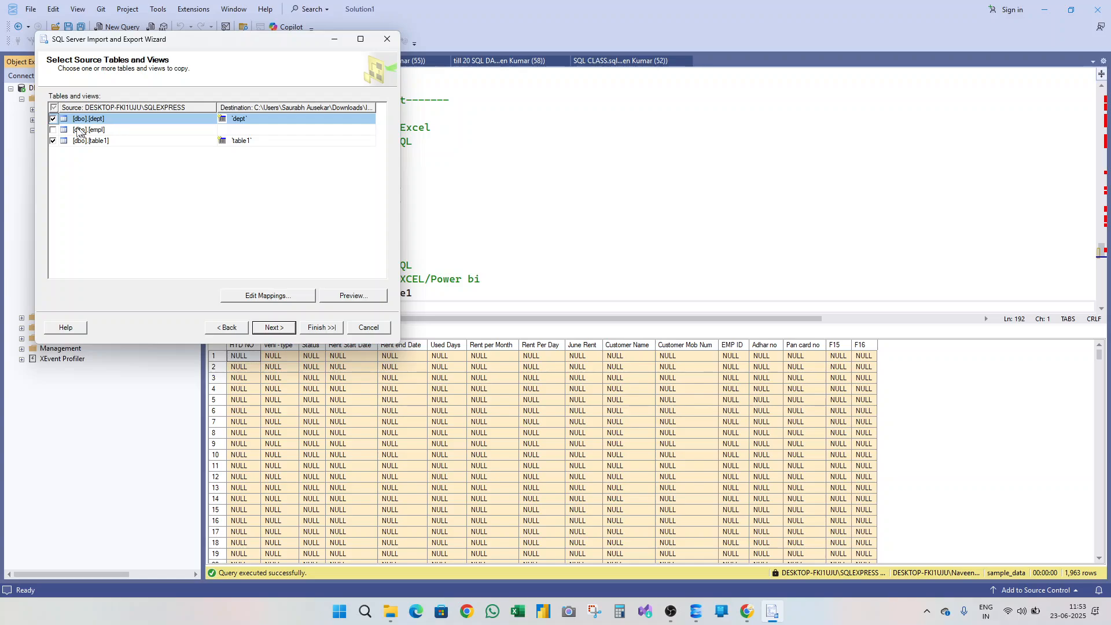
pyautogui.click(54, 119)
pyautogui.click(53, 130)
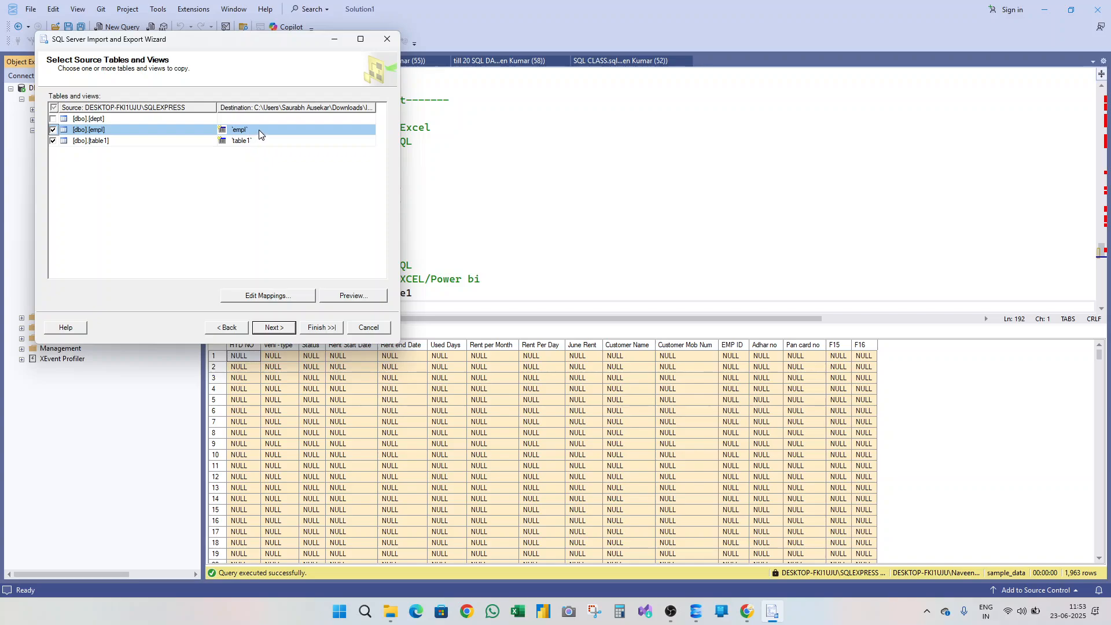
pyautogui.click(259, 134)
pyautogui.press('BackSpace')
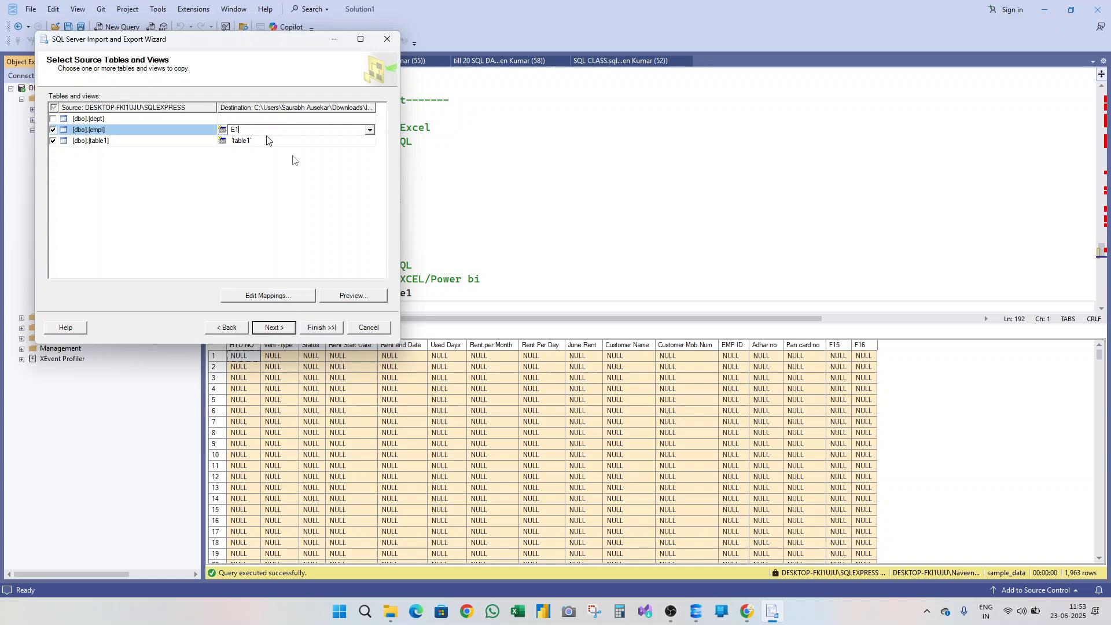
pyautogui.click(354, 296)
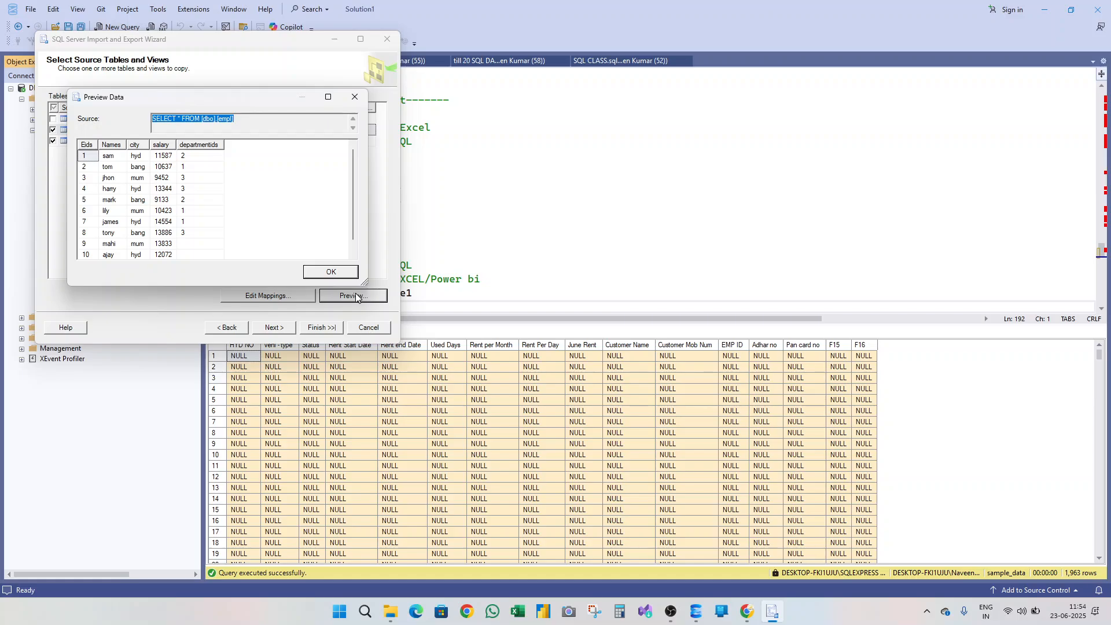
pyautogui.click(327, 275)
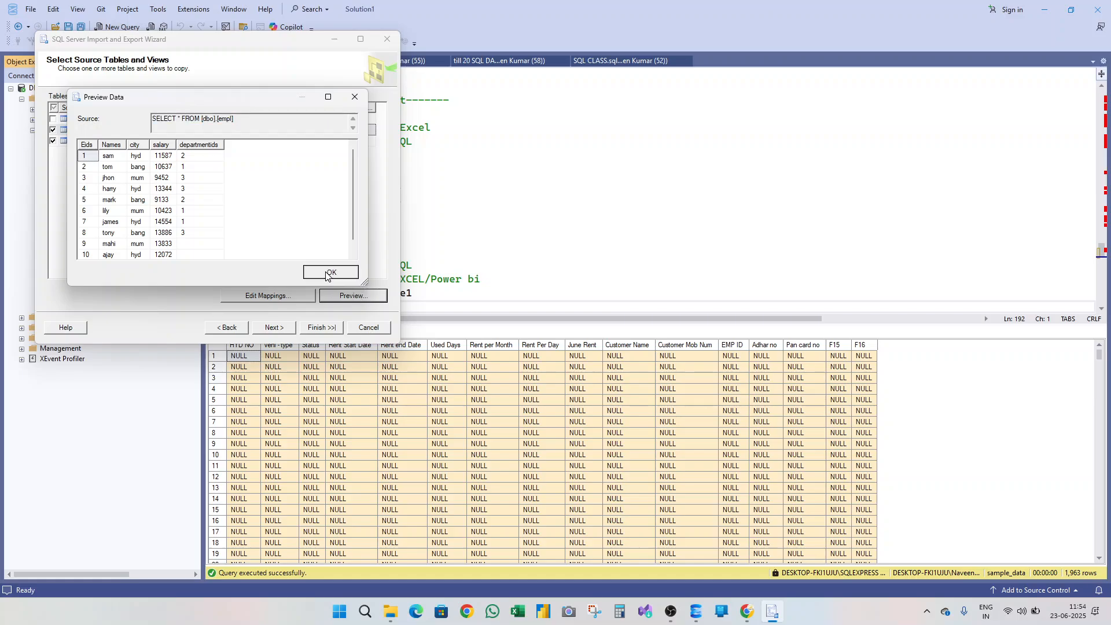
# Run the export immediately without saving an SSIS package, and close the wizard.
pyautogui.click(274, 328)
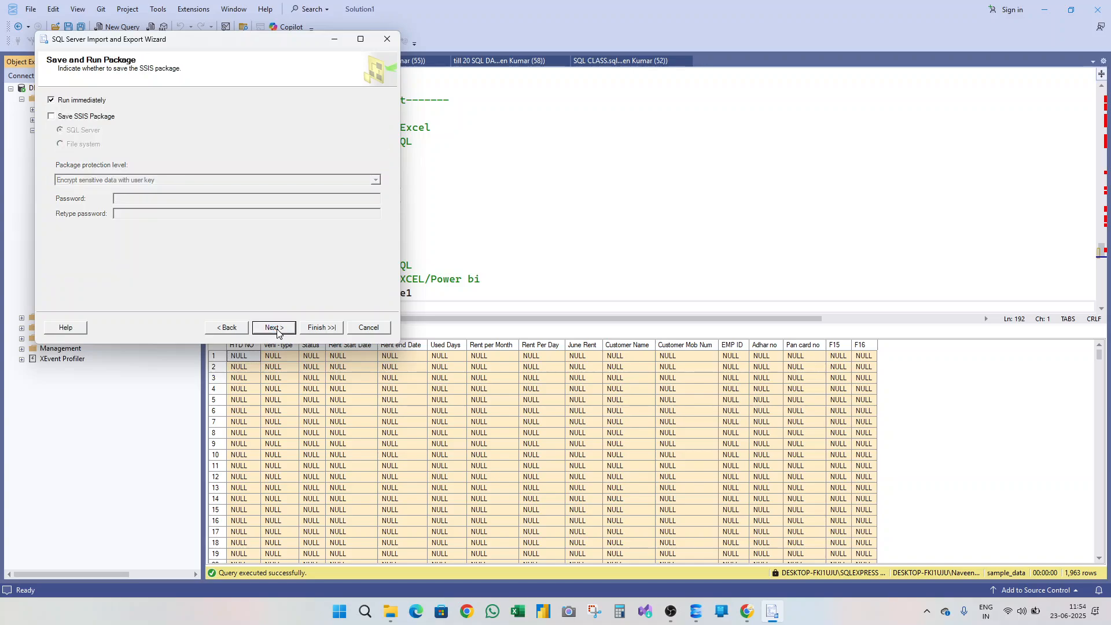
pyautogui.click(276, 328)
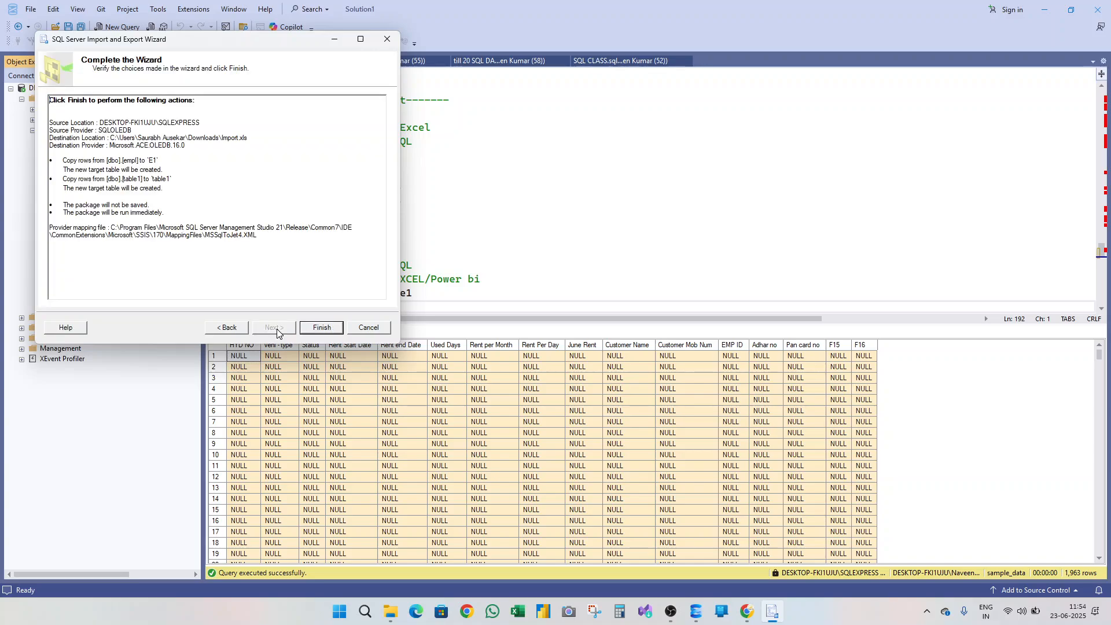
pyautogui.click(321, 328)
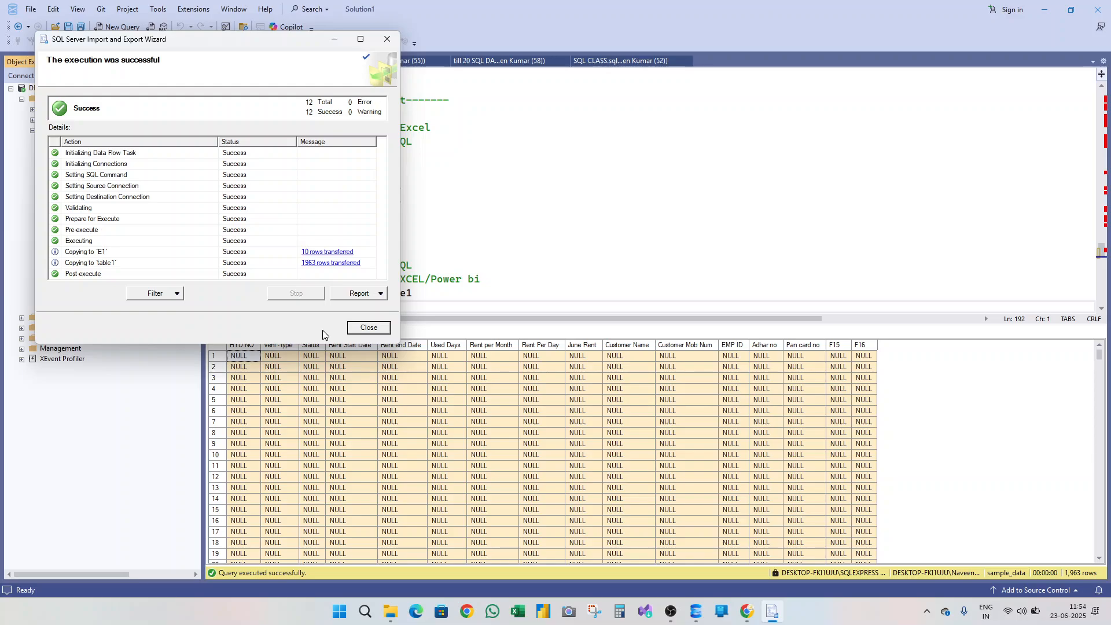
pyautogui.click(368, 328)
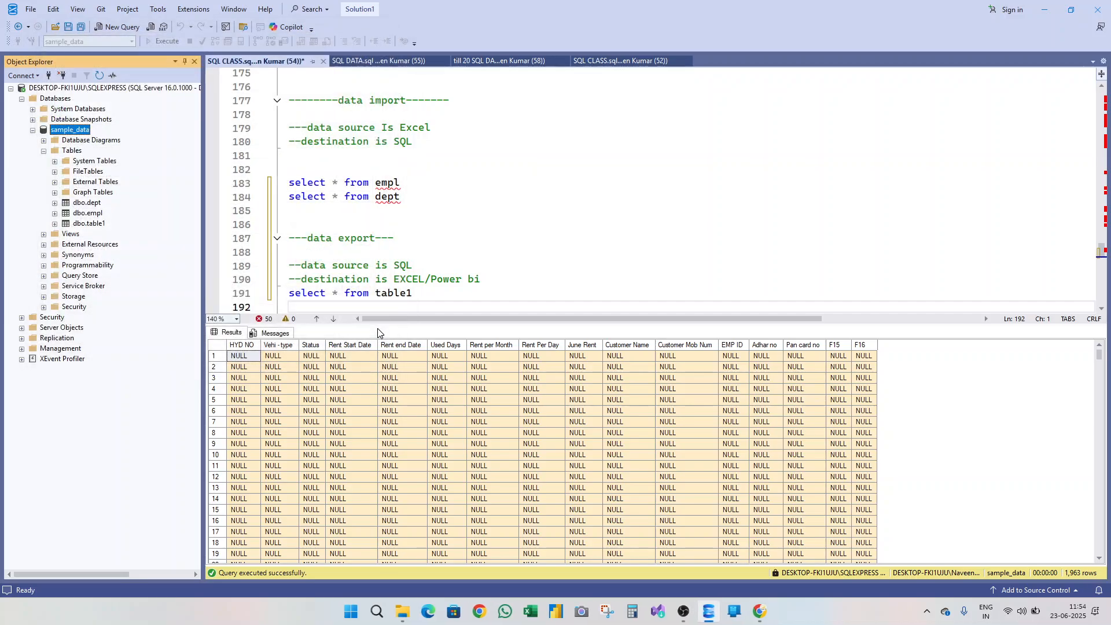
# Open the Import workbook from the Downloads folder in Excel and check its _E1 and table1 sheets.
pyautogui.click(406, 615)
pyautogui.click(418, 565)
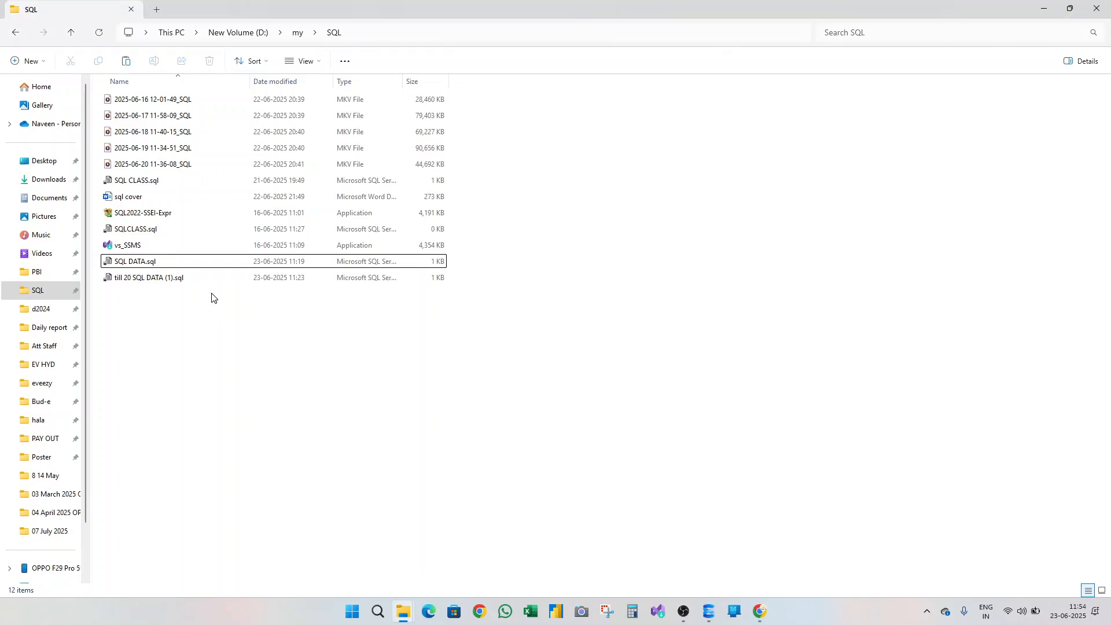
pyautogui.click(46, 180)
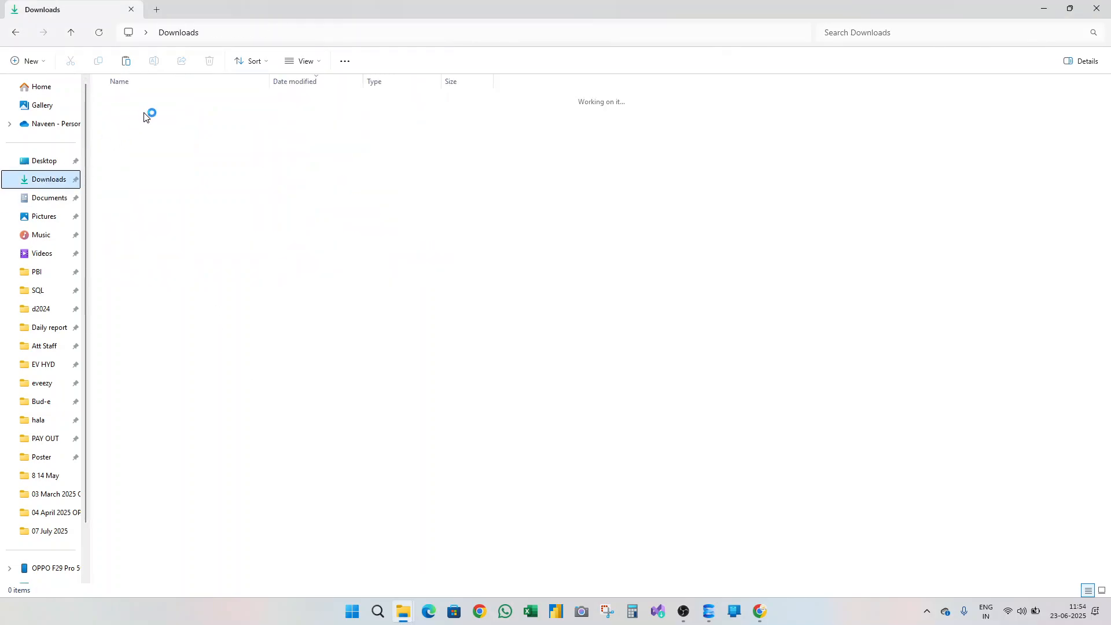
pyautogui.doubleClick(169, 120)
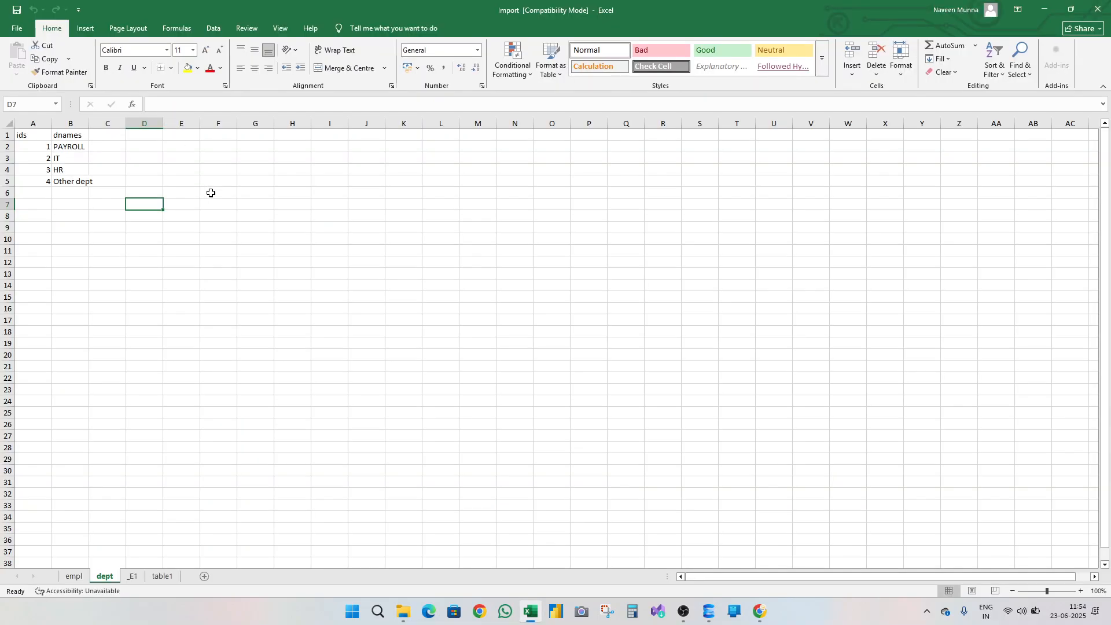
pyautogui.click(135, 577)
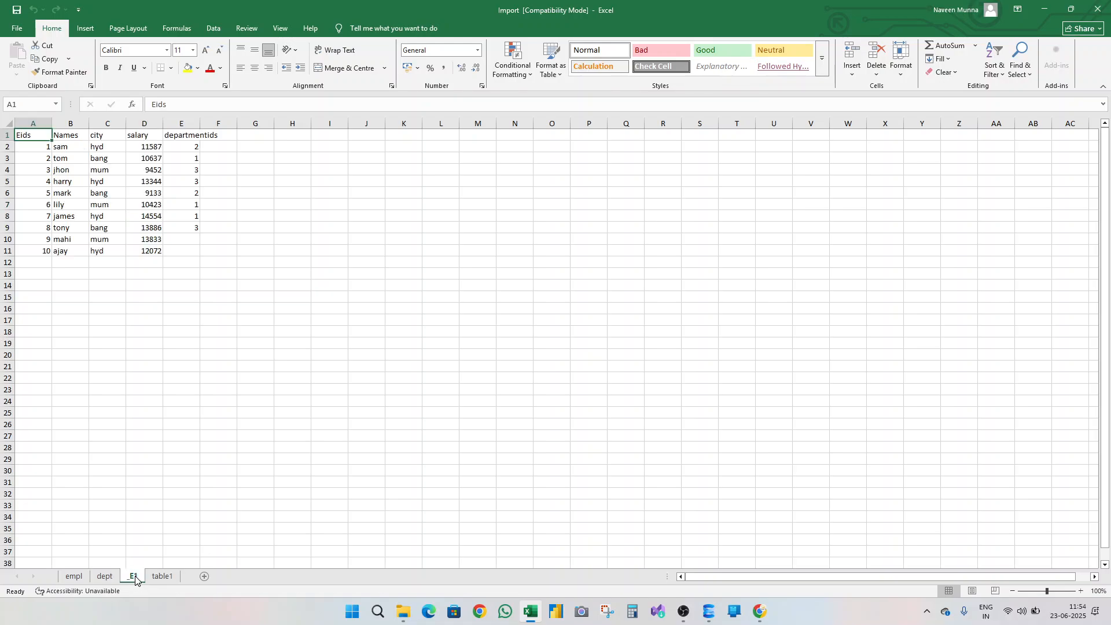
pyautogui.click(165, 577)
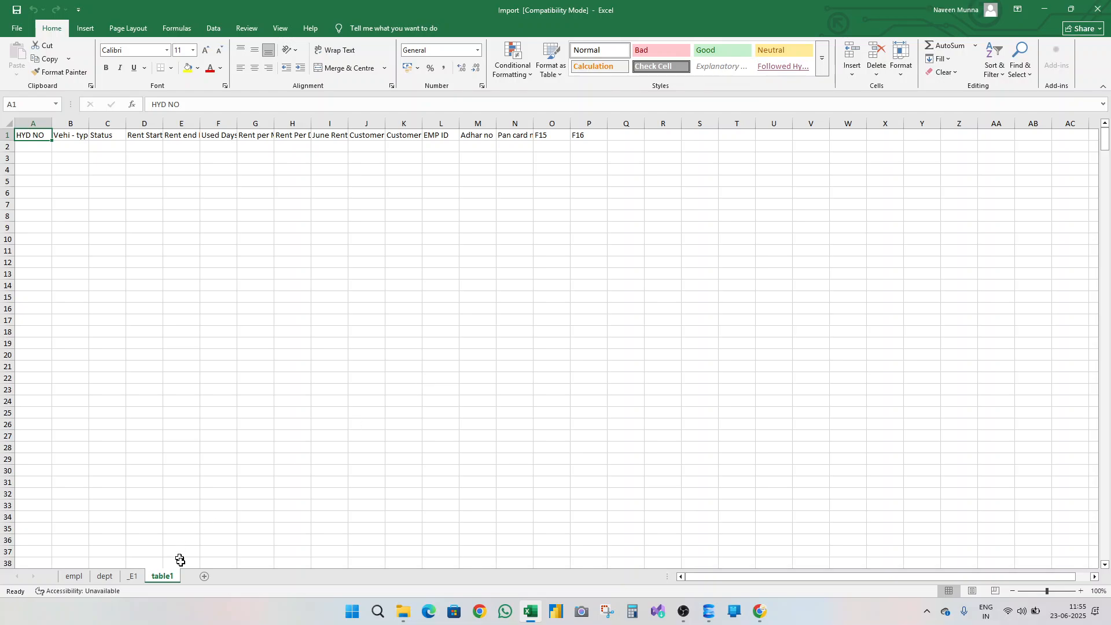
# Add a new blank worksheet to the workbook and start an external data import from SQL Server.
pyautogui.click(203, 576)
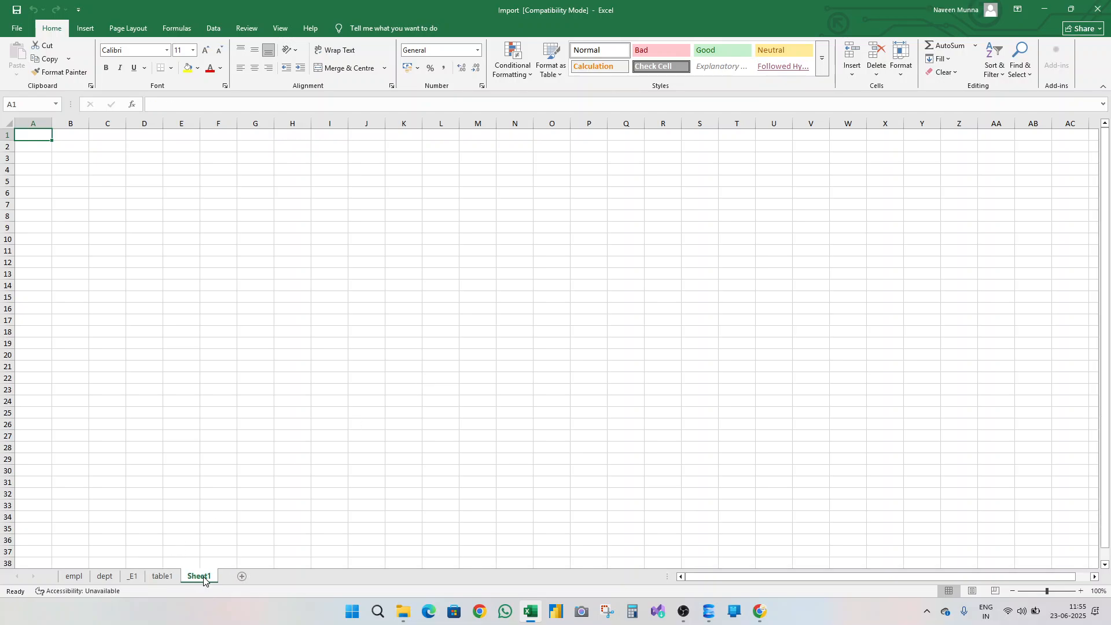
pyautogui.click(214, 28)
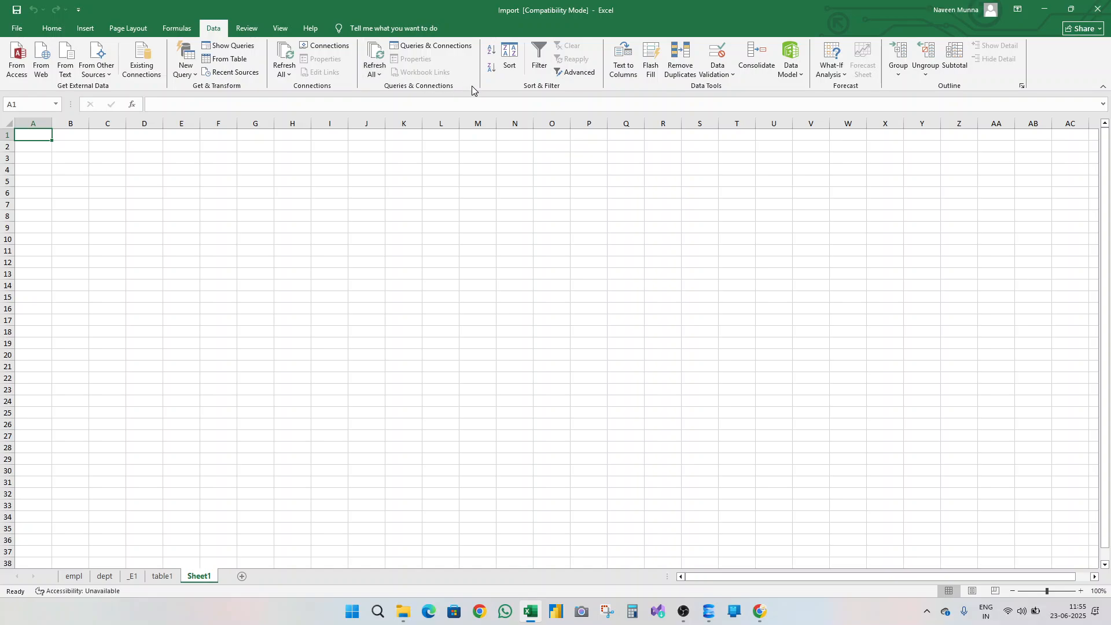
pyautogui.click(110, 76)
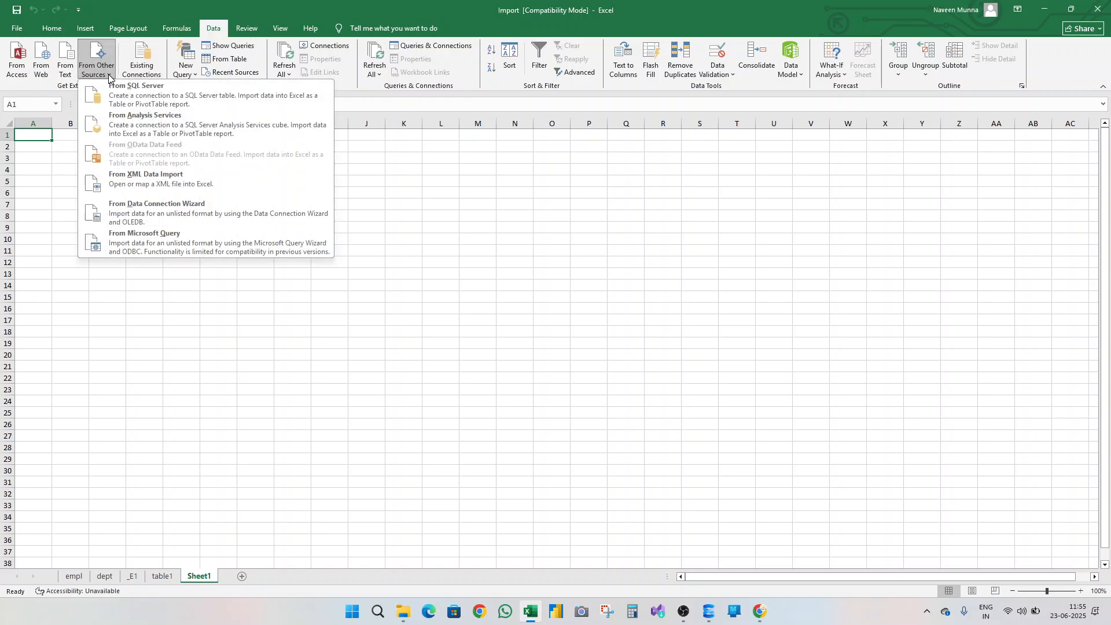
pyautogui.click(441, 286)
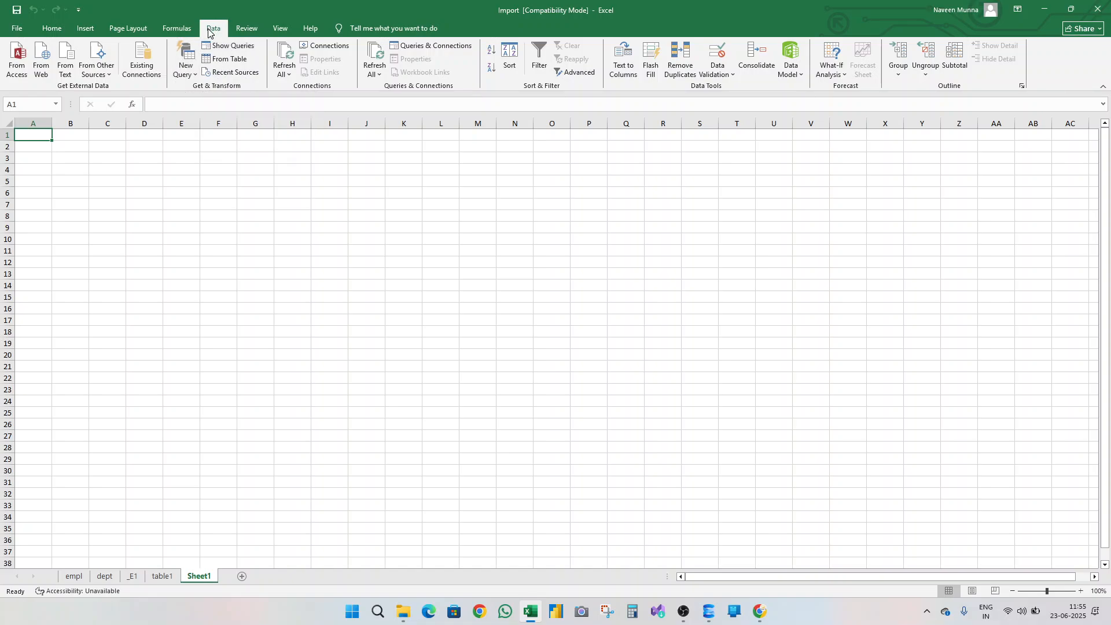
pyautogui.click(110, 77)
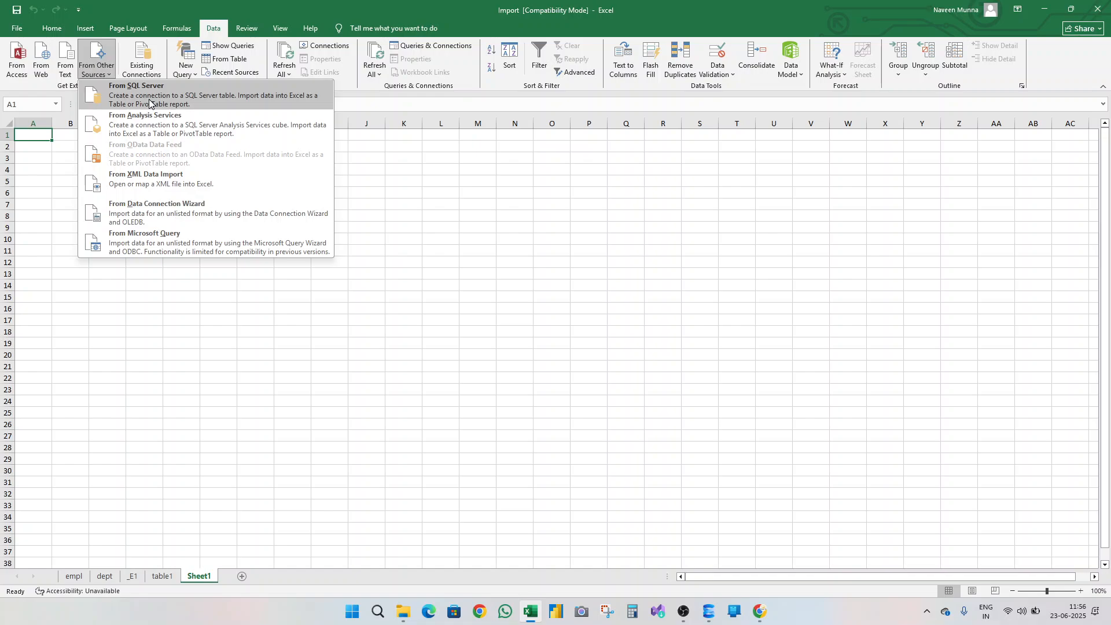
pyautogui.click(149, 101)
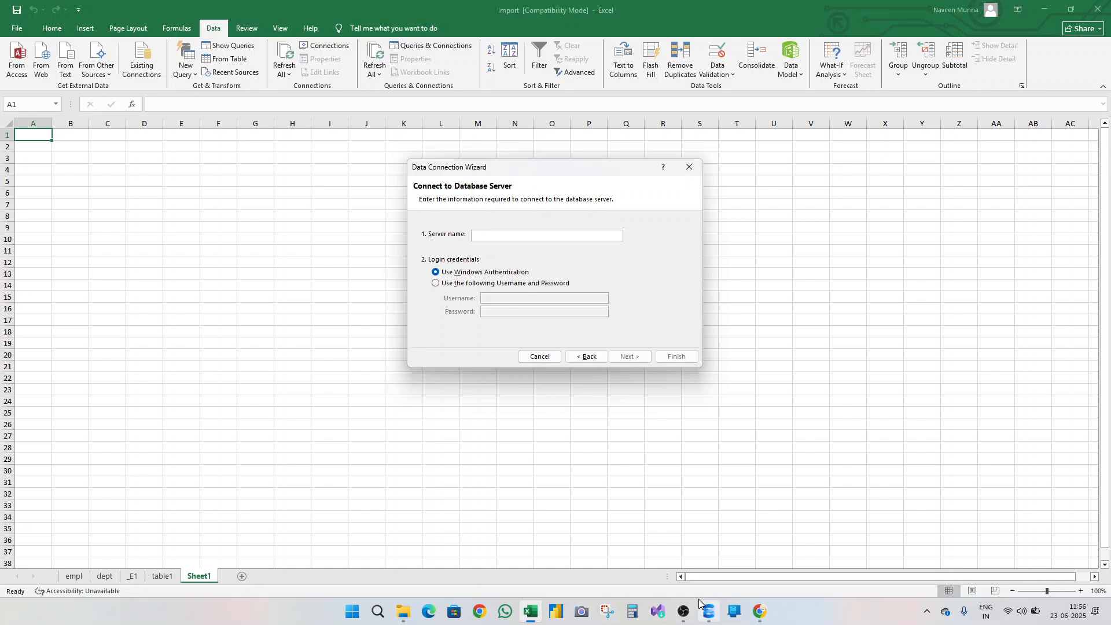
# Copy the server name from SQL Server Management Studio's connection dialog into Excel's Data Connection Wizard and connect with Windows Authentication.
pyautogui.click(706, 538)
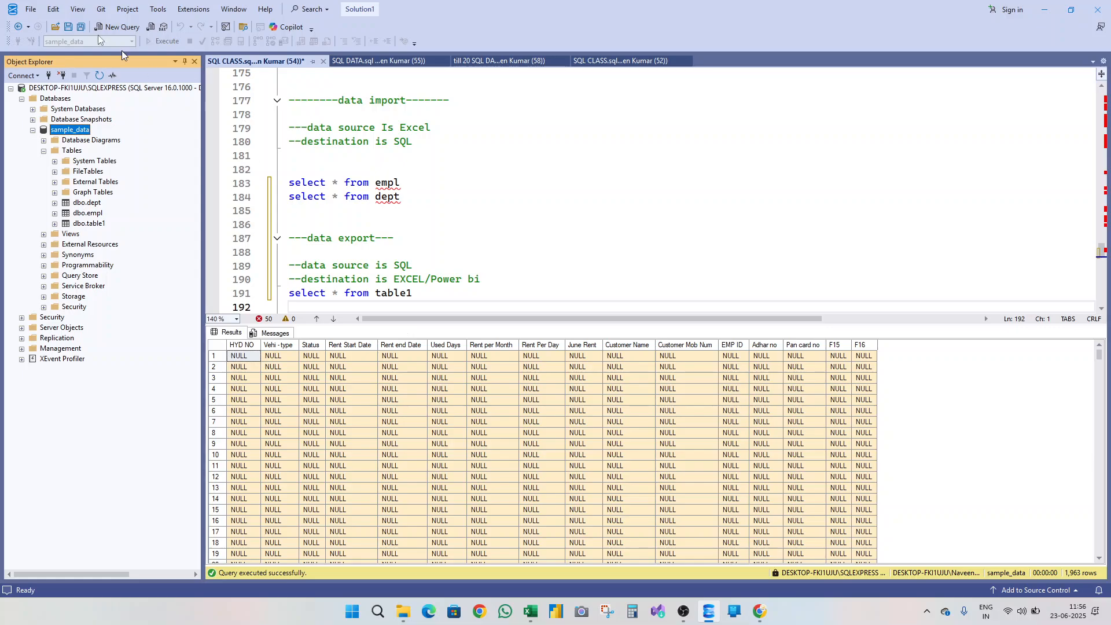
pyautogui.click(49, 76)
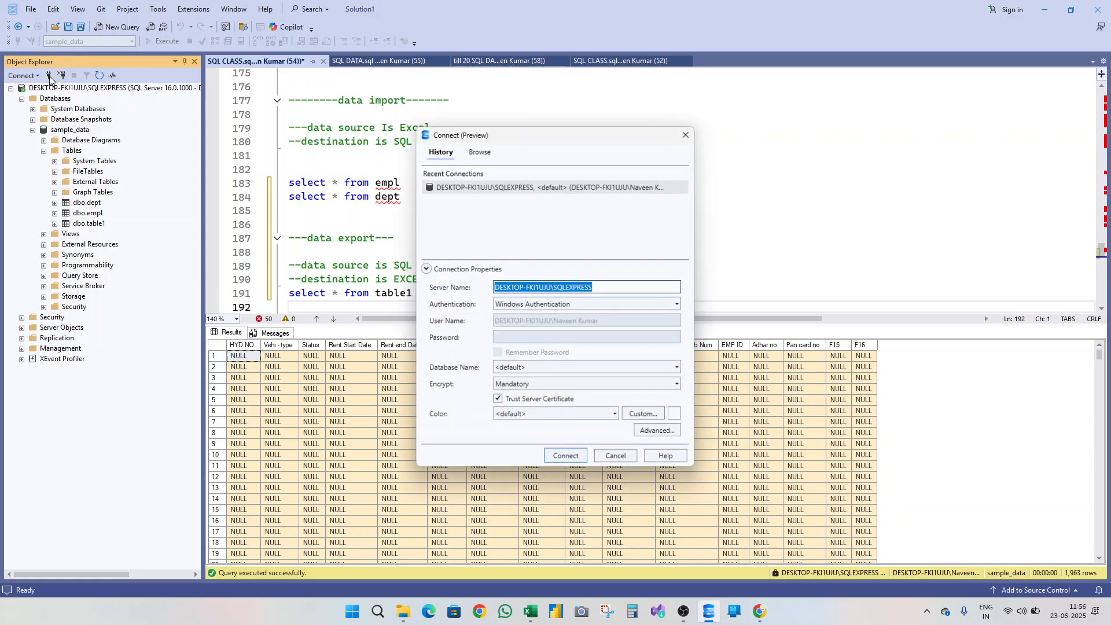
pyautogui.click(612, 290)
pyautogui.moveTo(611, 290); pyautogui.dragTo(492, 289)
pyautogui.hotkey('ctrl', 'c')
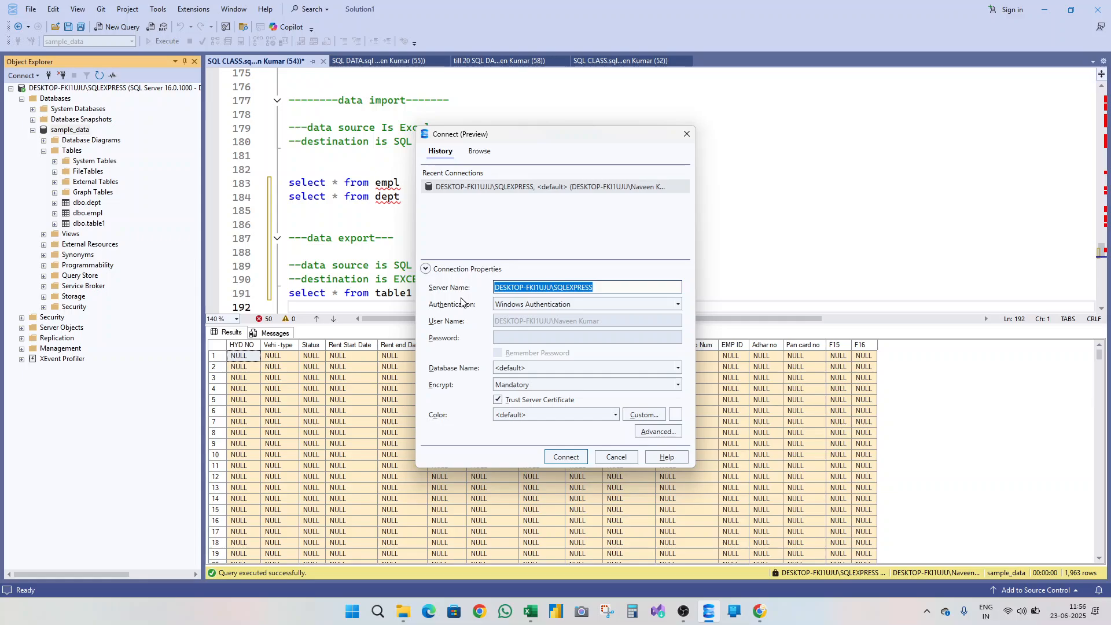
pyautogui.hotkey('alt', 'Tab')
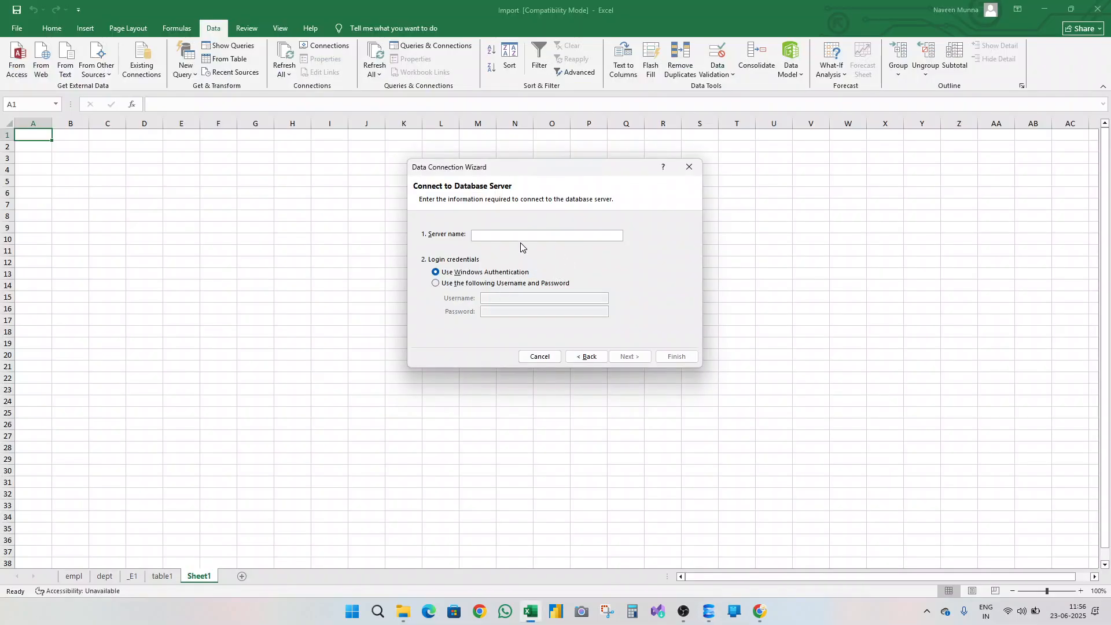
pyautogui.hotkey('ctrl', 'v')
pyautogui.click(631, 357)
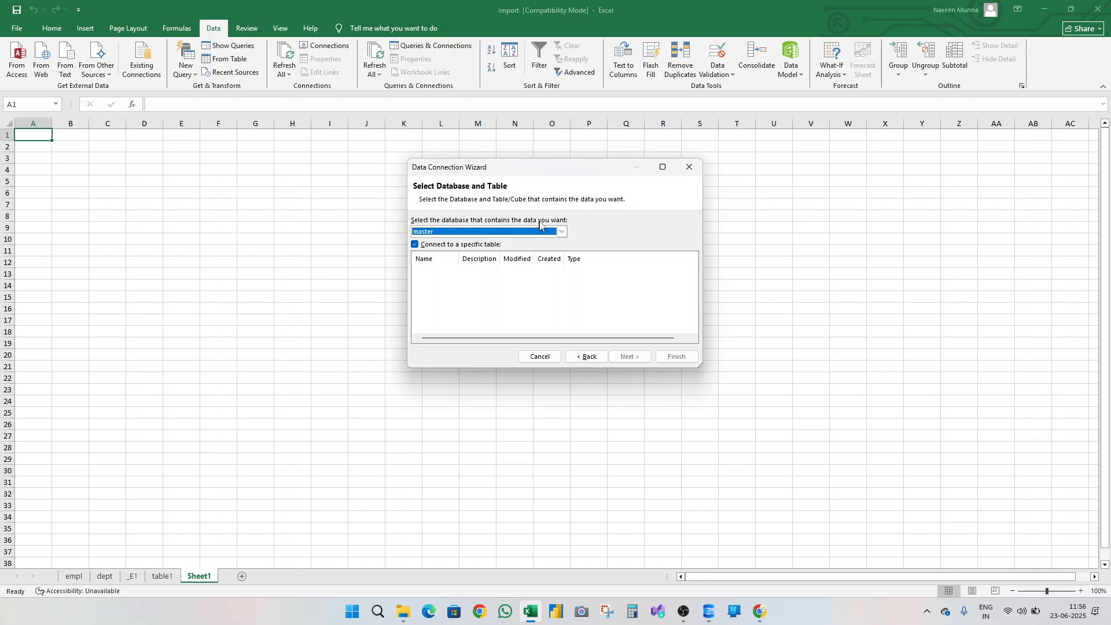
# Choose the sample_data database and its dept table as the data to connect to.
pyautogui.click(561, 231)
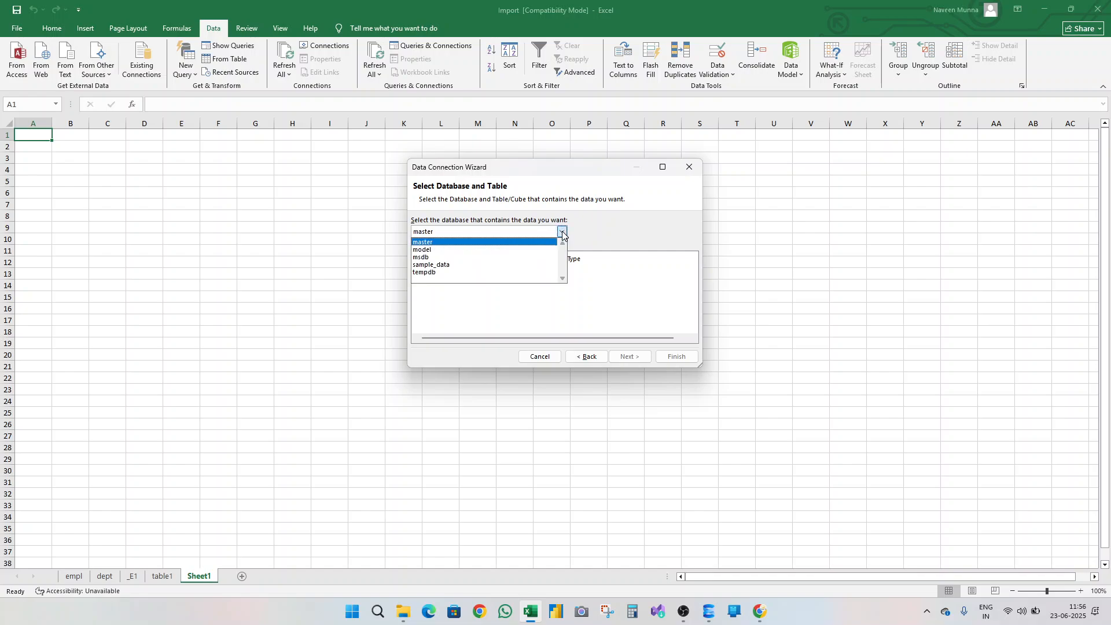
pyautogui.click(467, 265)
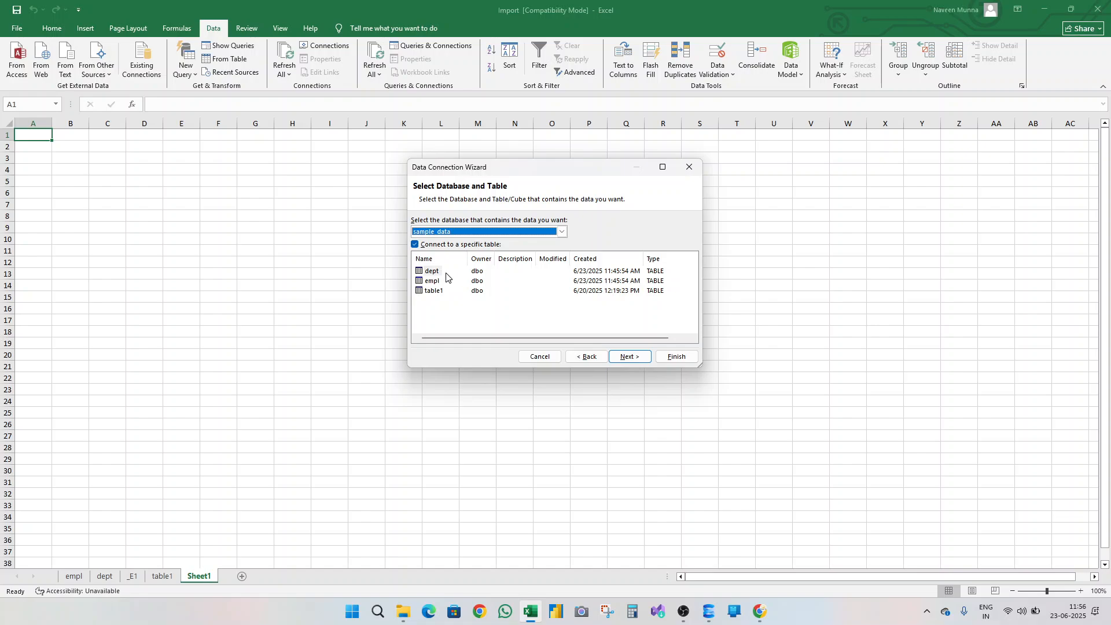
pyautogui.click(447, 277)
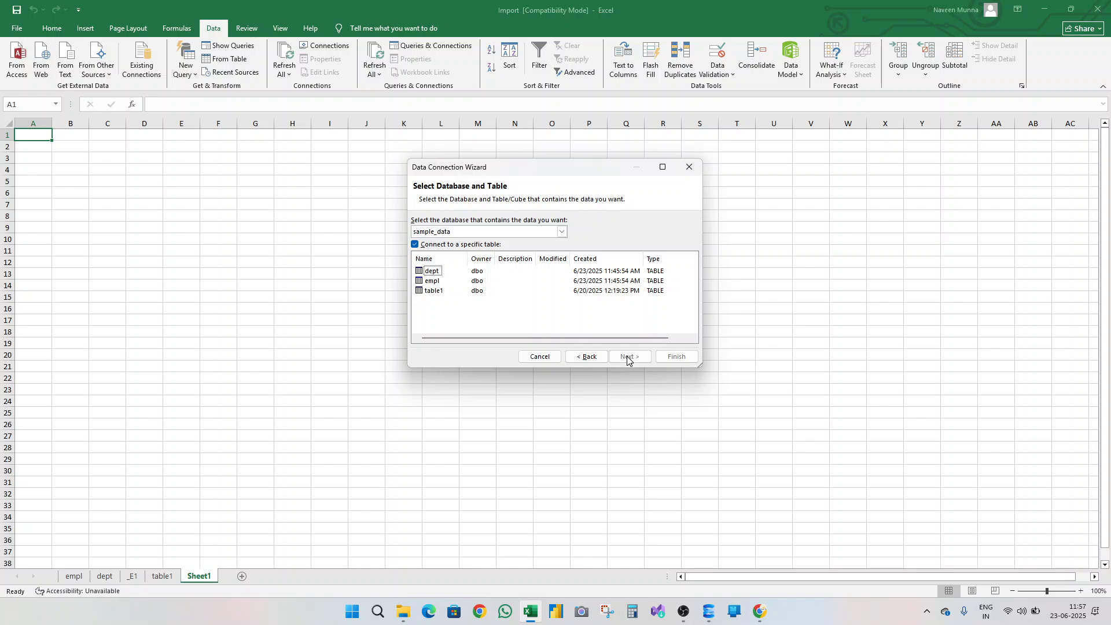
pyautogui.click(436, 274)
pyautogui.press('Return')
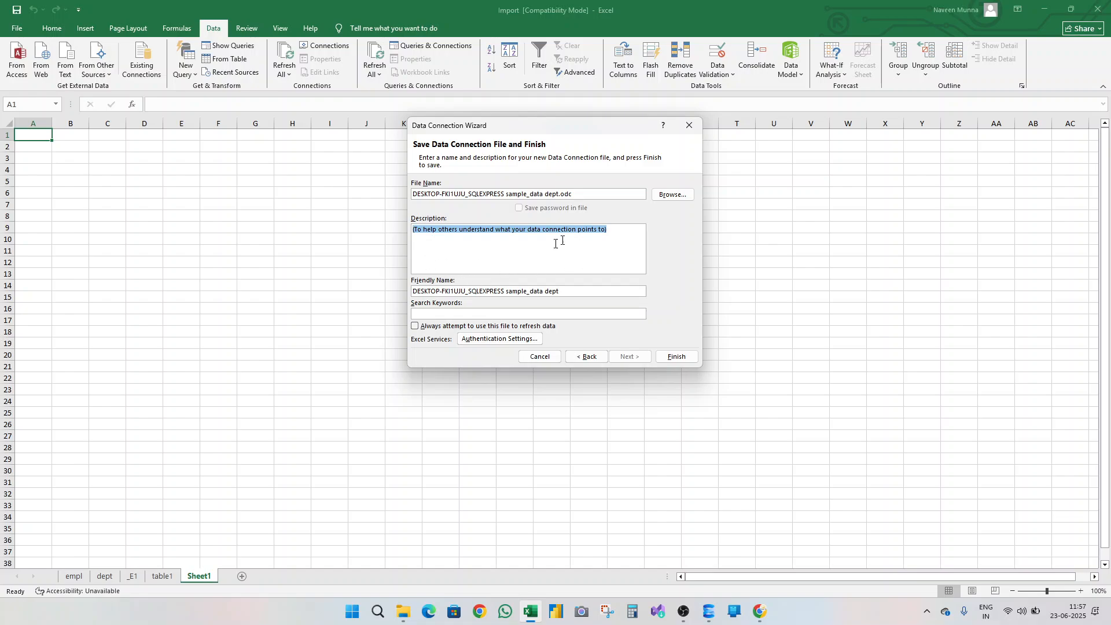
# Describe the connection as "select * from dept", always use its file for refreshing, and import the data as a table at A1 of the existing worksheet.
pyautogui.press('BackSpace')
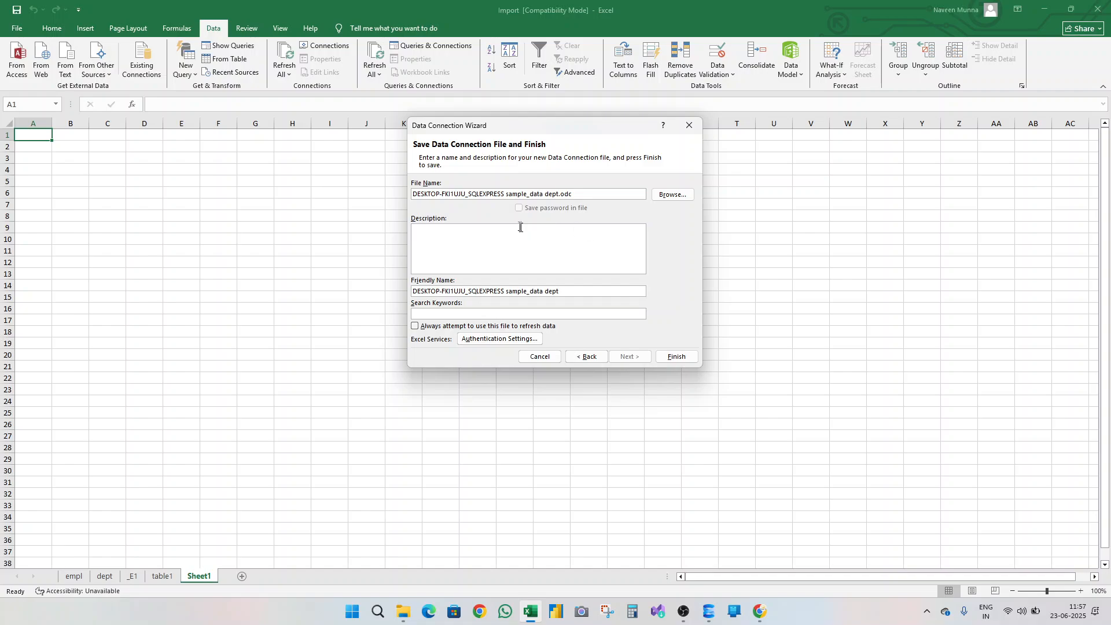
pyautogui.write('select * from depta')
pyautogui.click(415, 327)
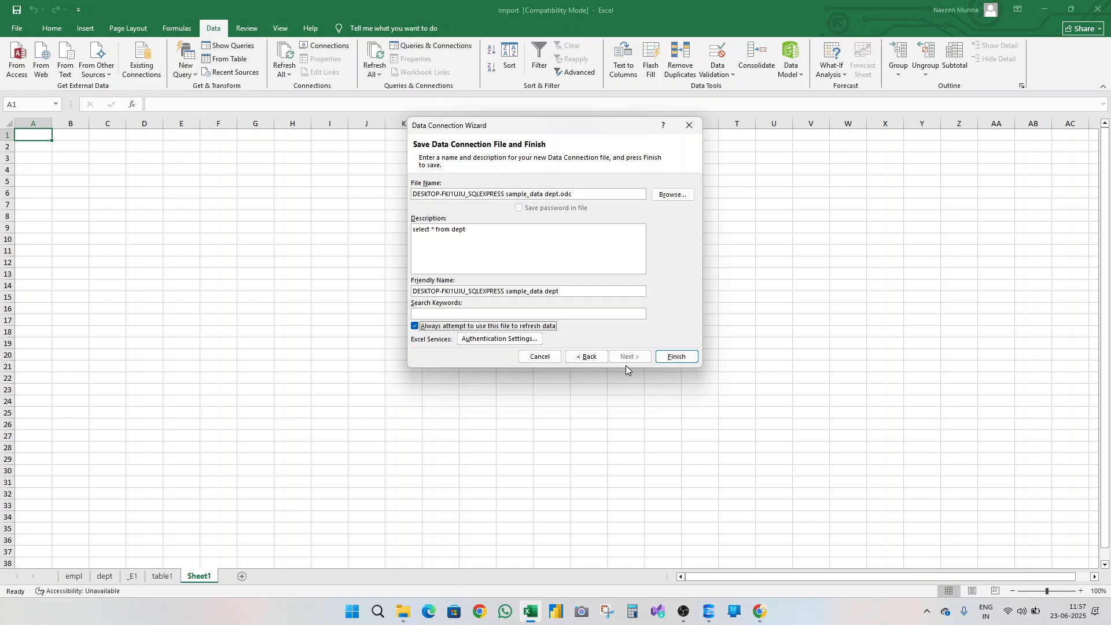
pyautogui.click(679, 359)
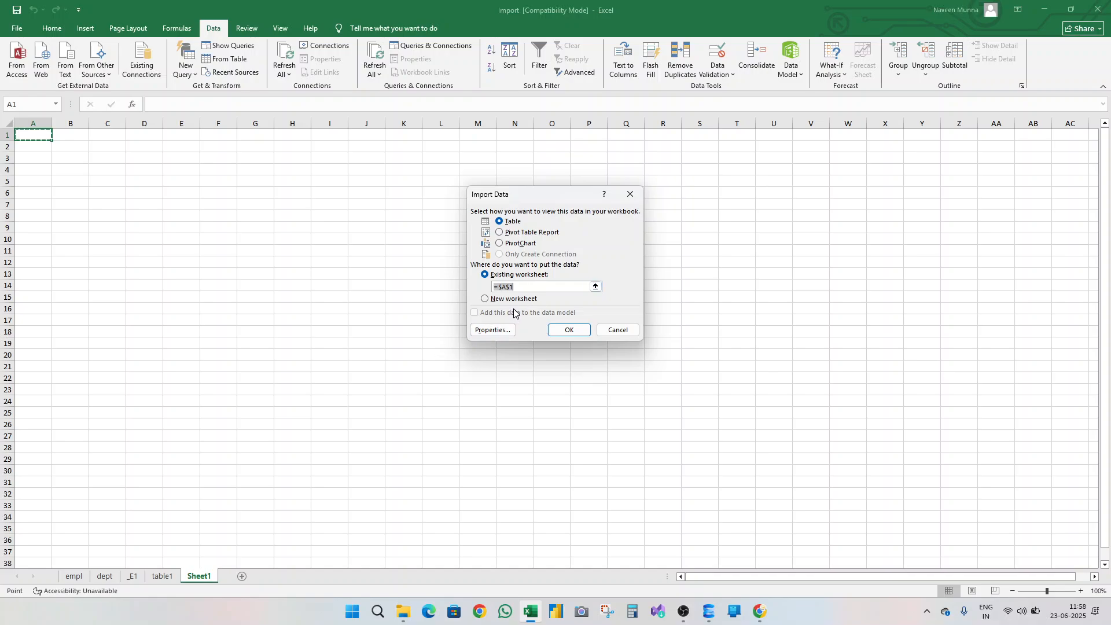
pyautogui.click(569, 333)
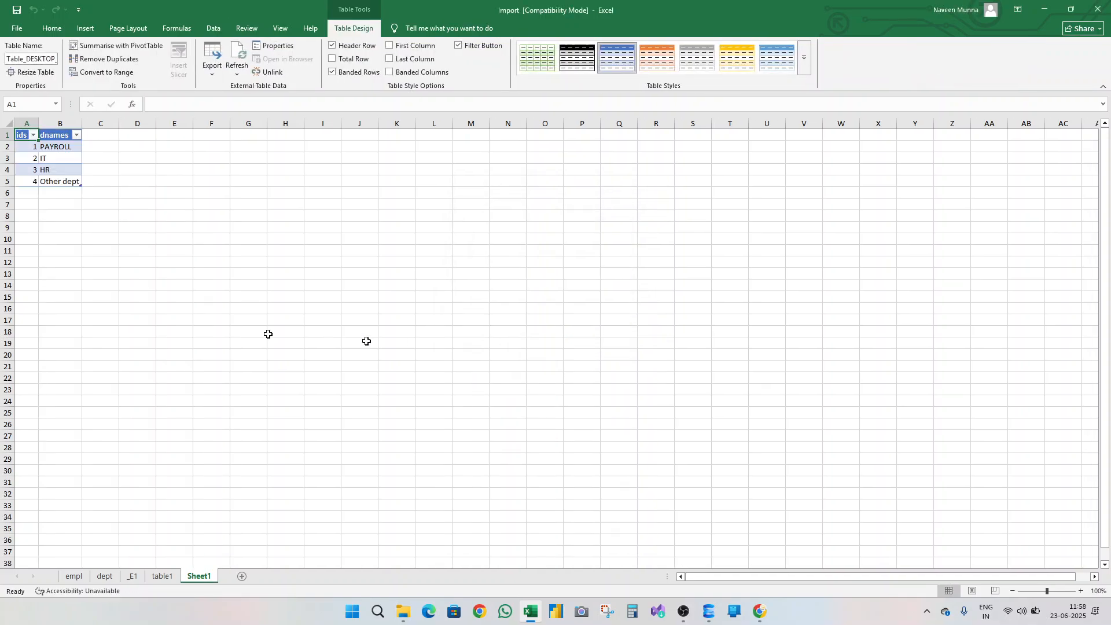
# Remove the filter buttons from the imported dept table and apply a light blue table style with a solid header.
pyautogui.click(46, 182)
pyautogui.hotkey('ctrl', 'a')
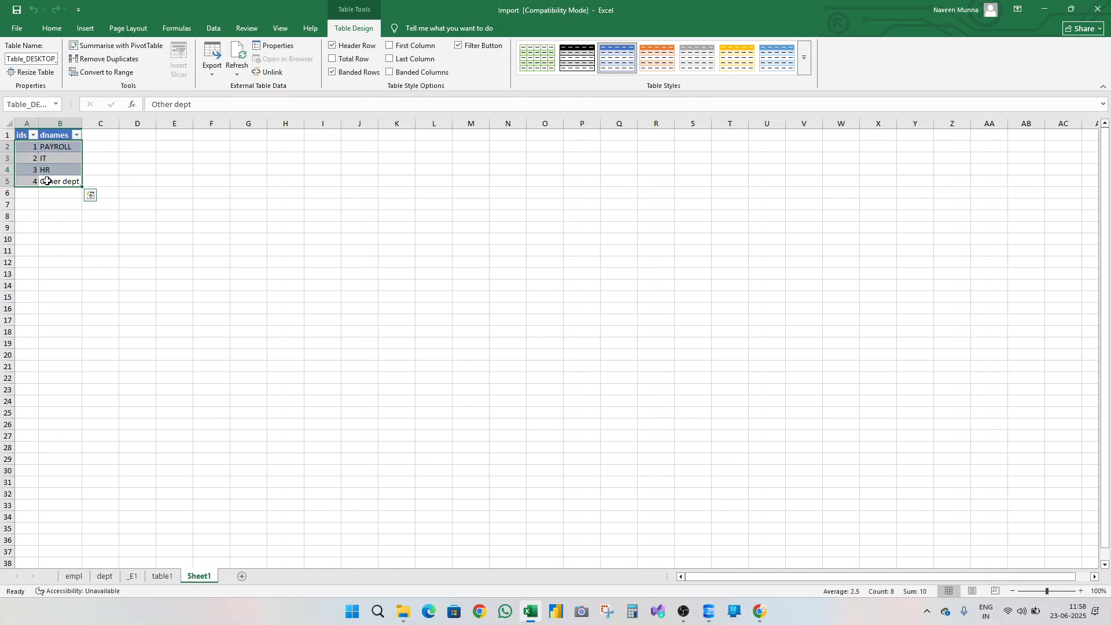
pyautogui.click(51, 29)
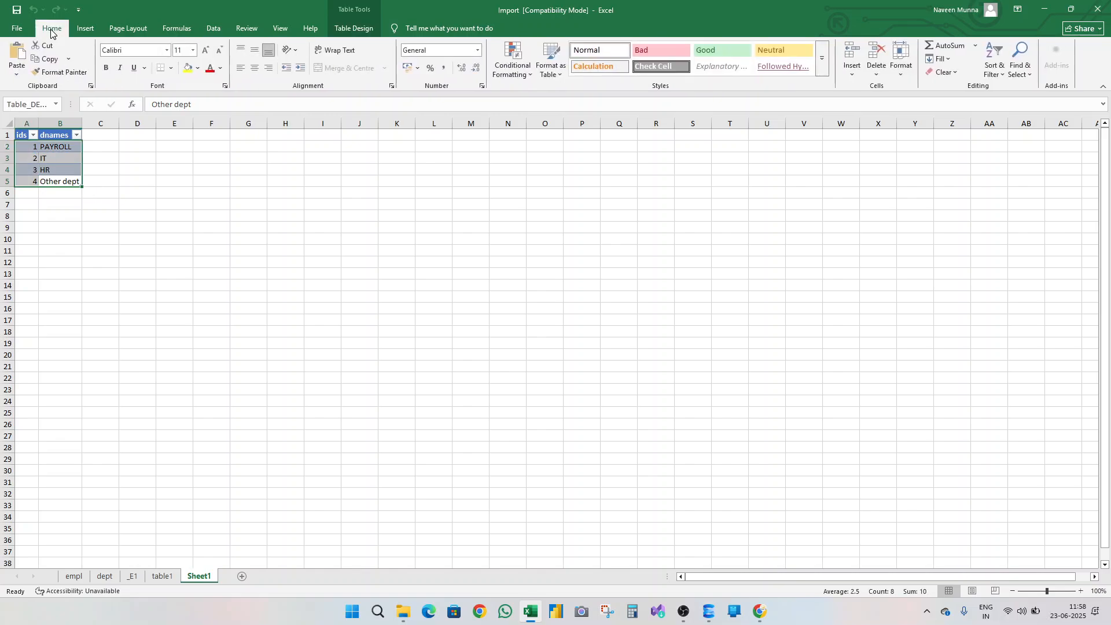
pyautogui.click(1003, 79)
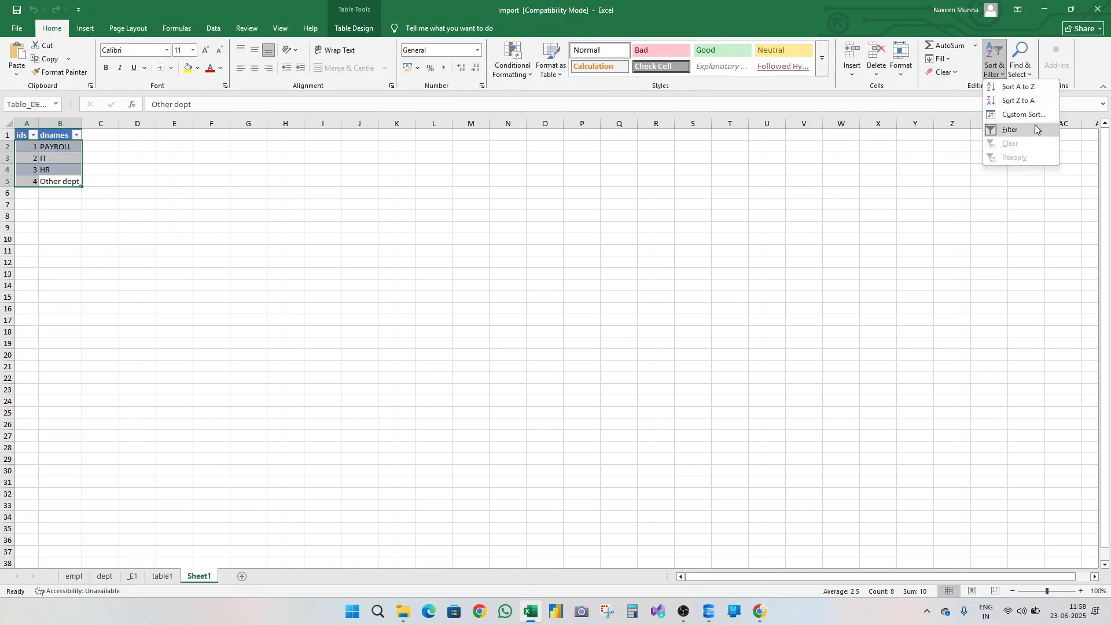
pyautogui.click(1036, 133)
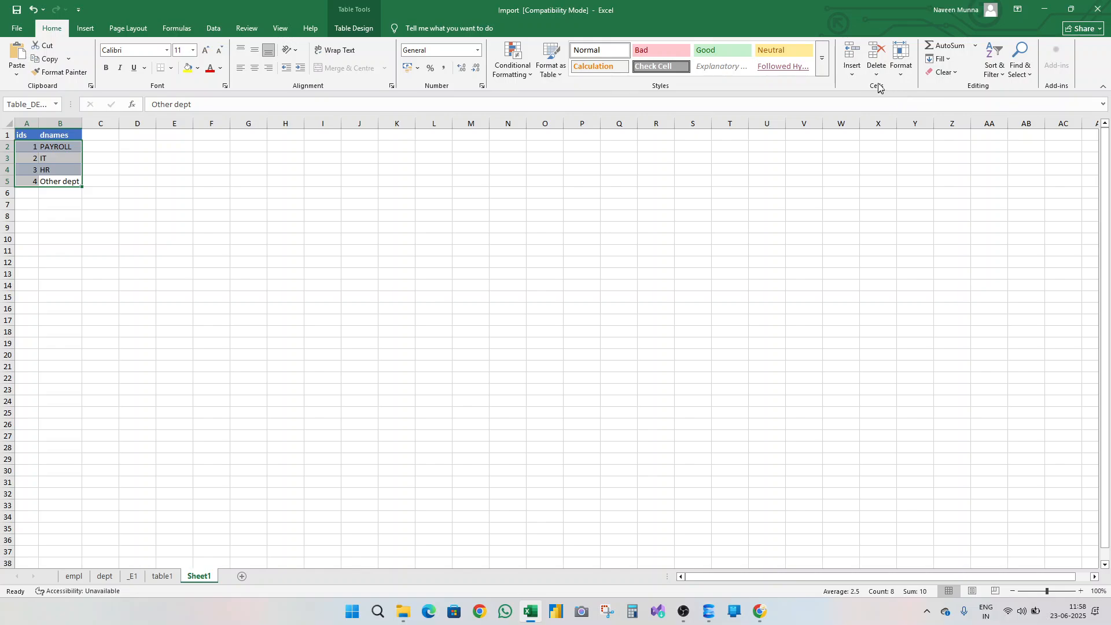
pyautogui.click(561, 77)
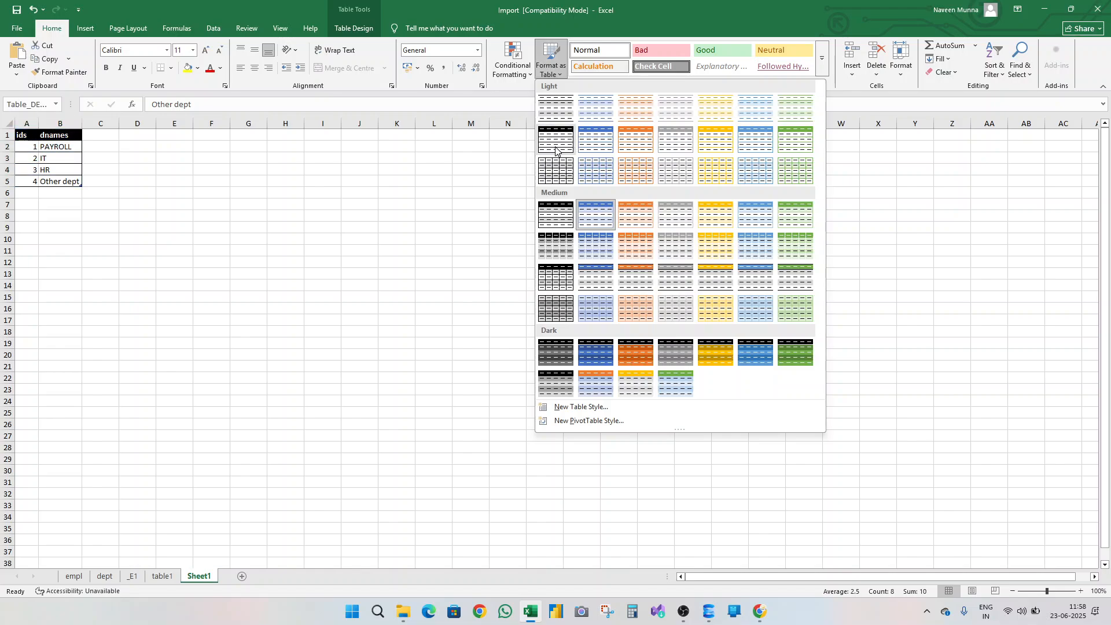
pyautogui.click(580, 148)
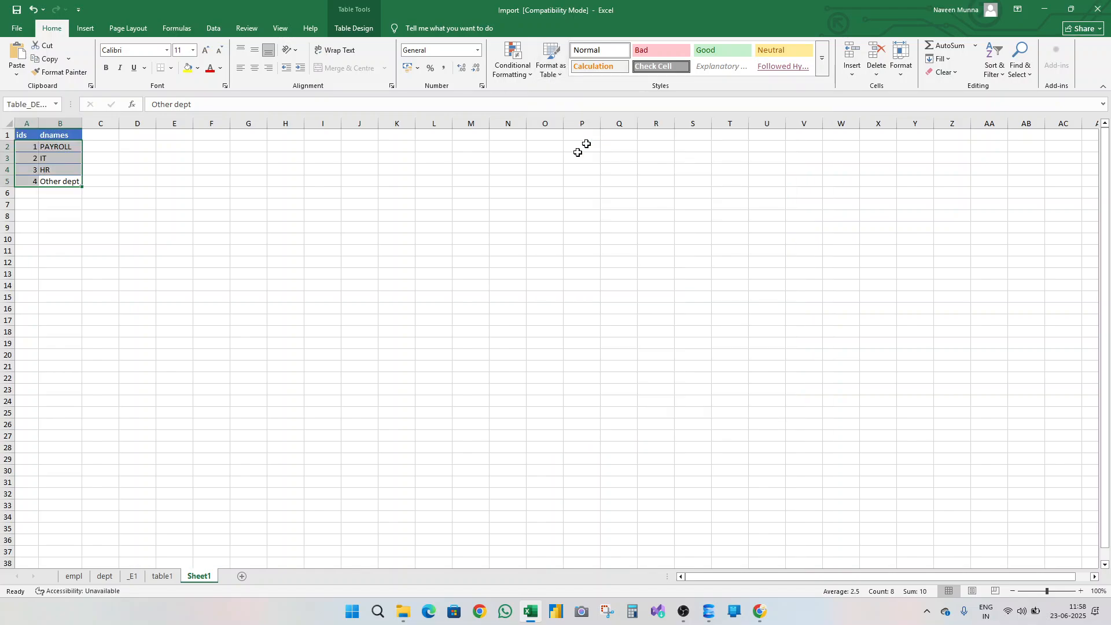
pyautogui.click(419, 245)
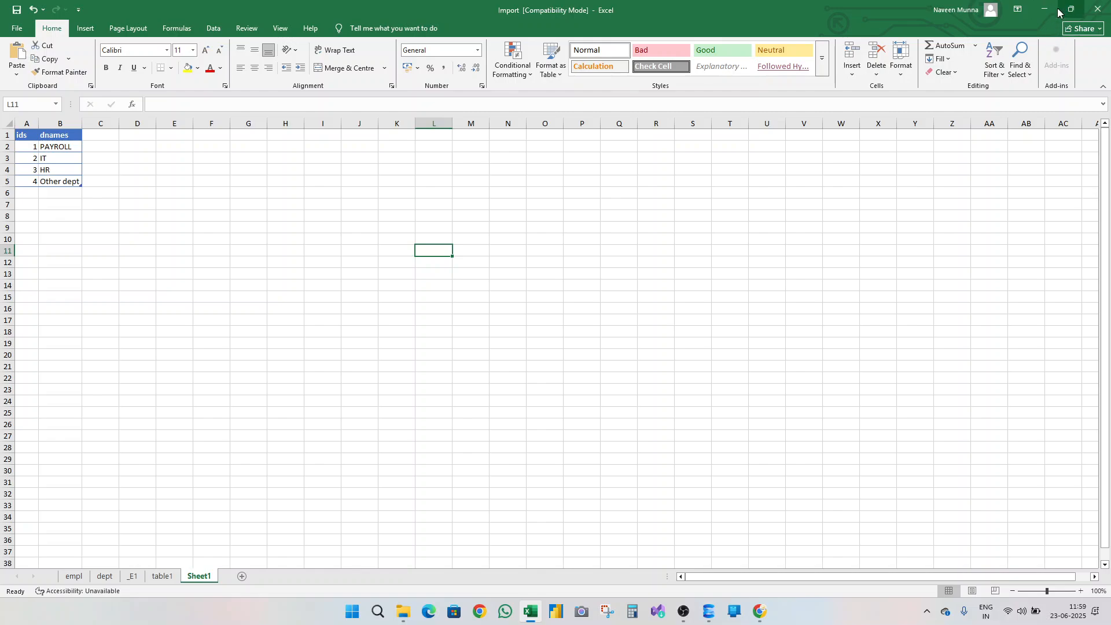
# Close the Import workbook with its changes saved in the current format, and dismiss the open connection dialog in SQL Server Management Studio.
pyautogui.click(1098, 9)
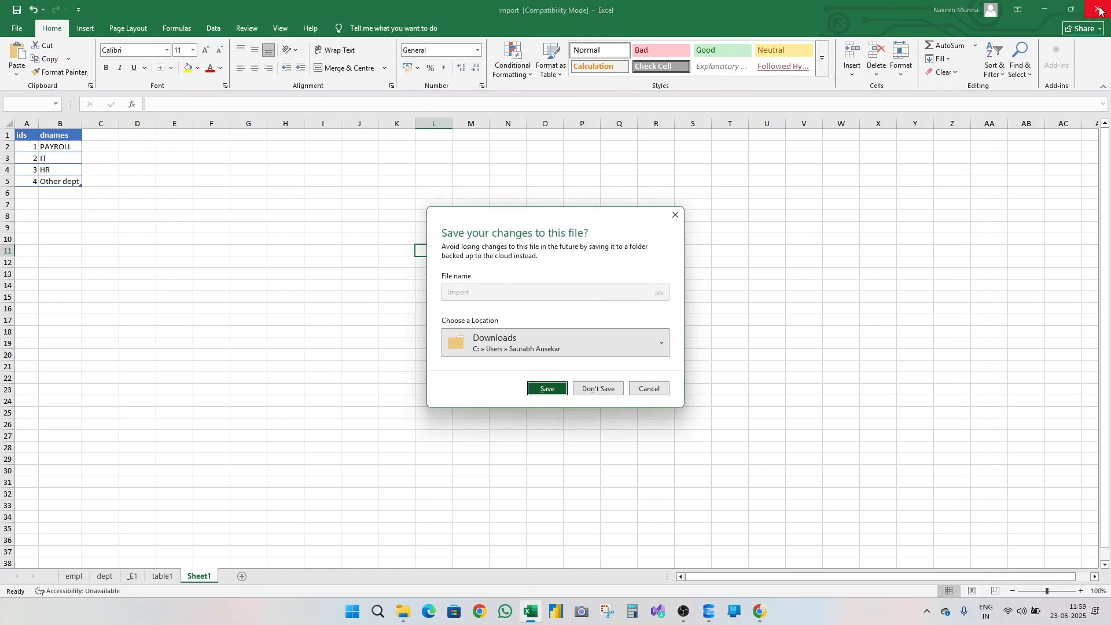
pyautogui.click(556, 389)
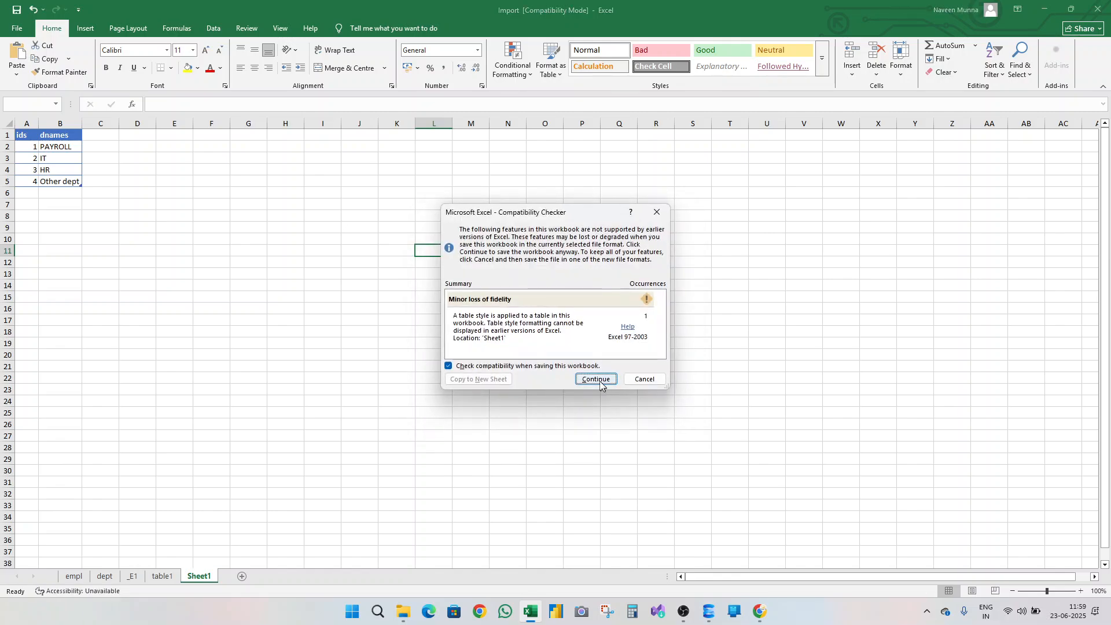
pyautogui.click(596, 380)
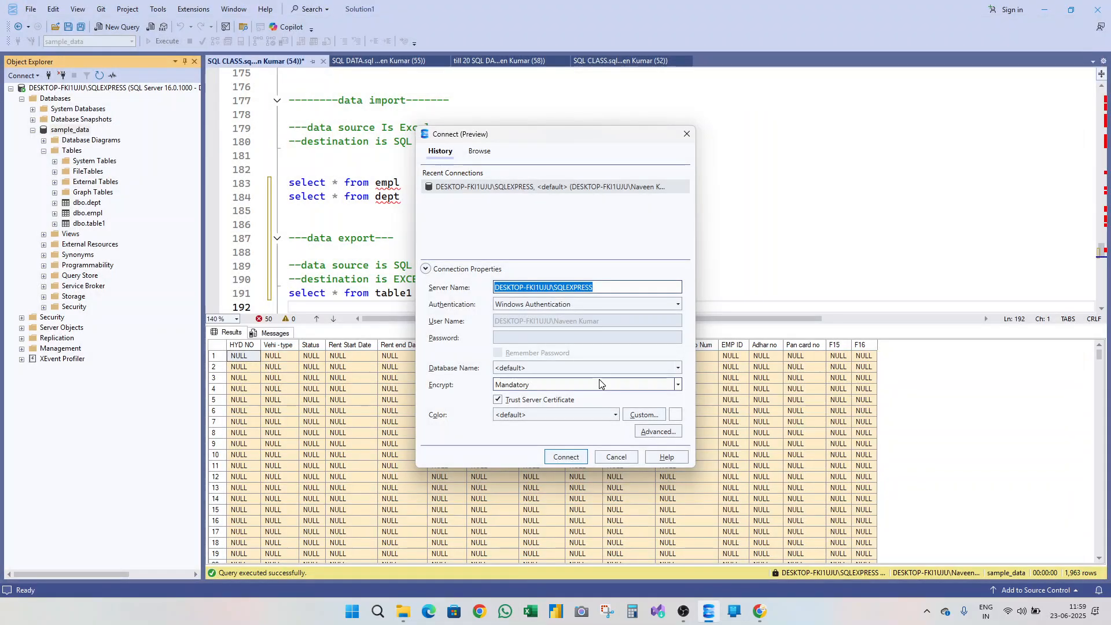
pyautogui.click(687, 133)
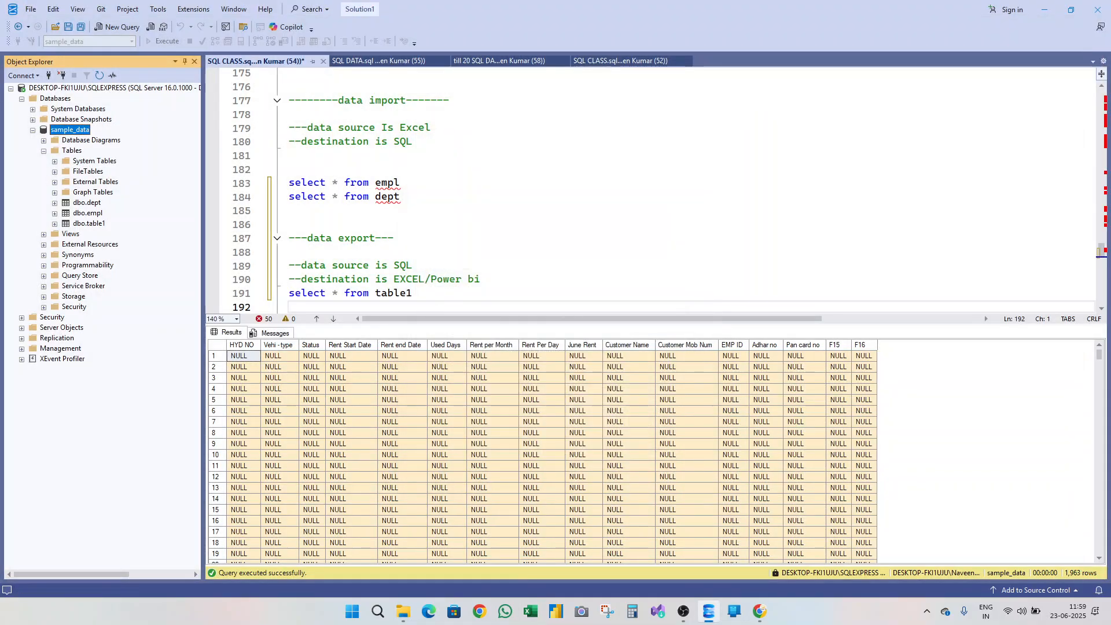
# Switch to Power BI Desktop, create a blank report and start importing data from SQL Server.
pyautogui.click(554, 611)
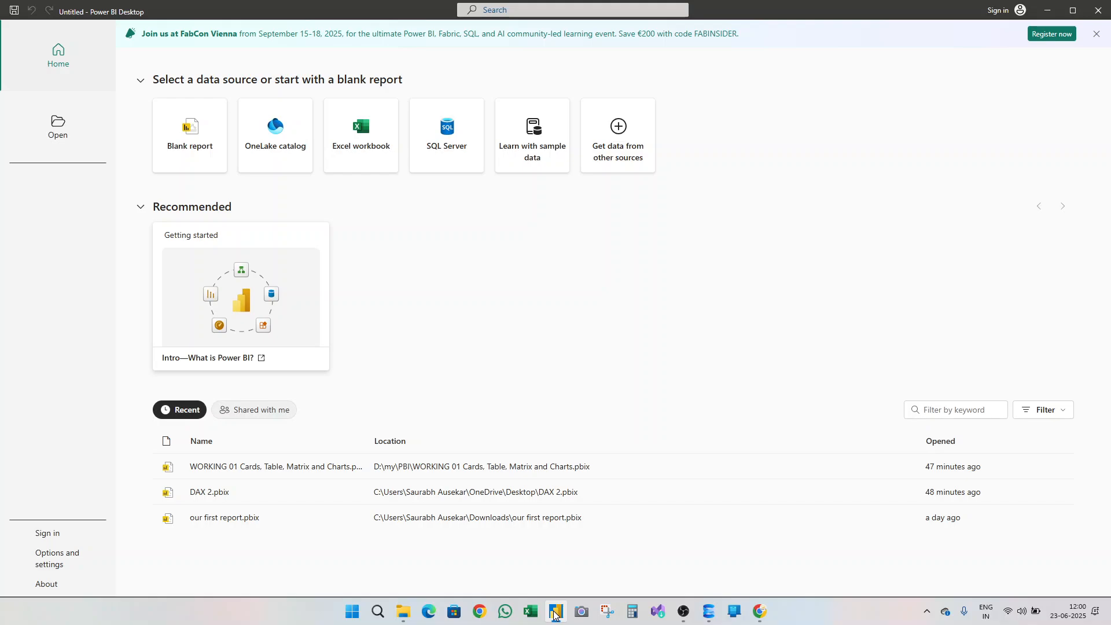
pyautogui.click(198, 151)
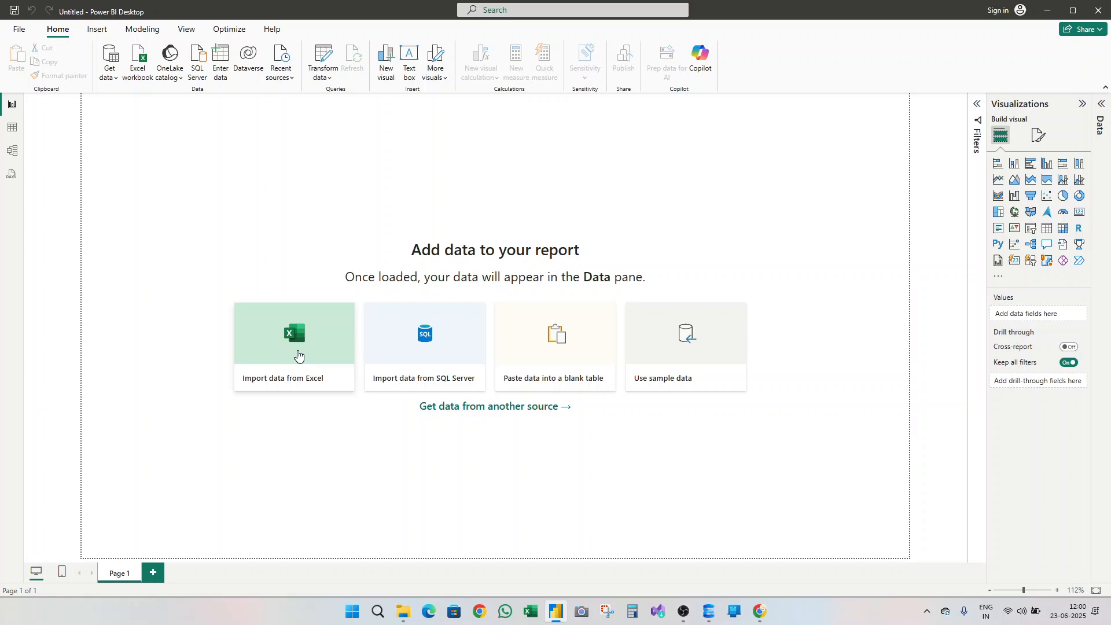
pyautogui.click(433, 340)
pyautogui.click(448, 349)
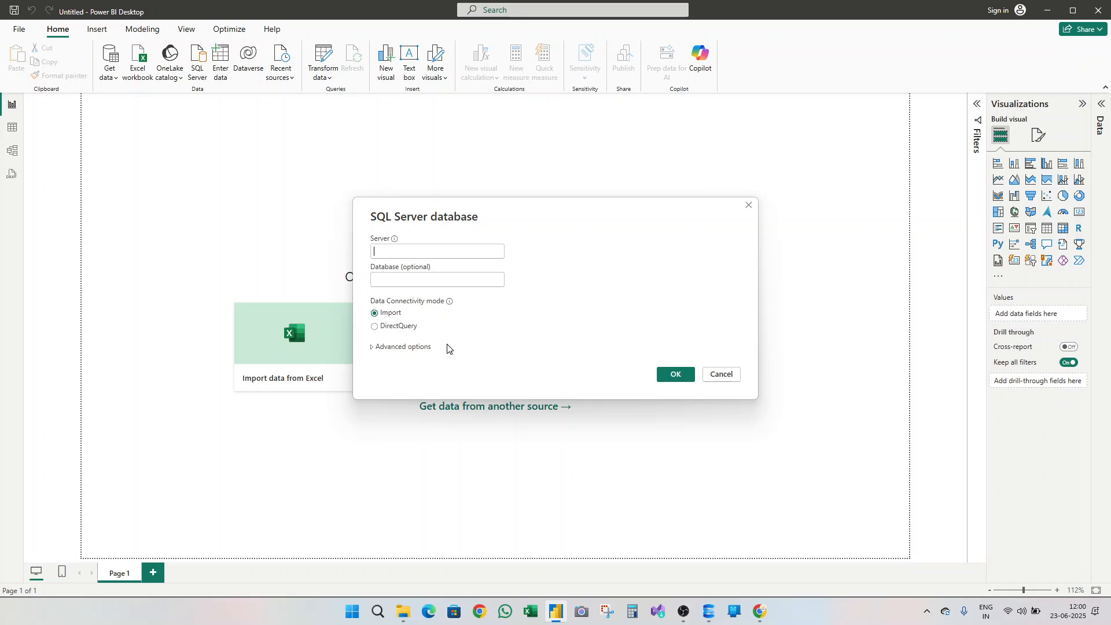
# Connect to the sample_data database on server DESKTOP-FKI1UJU\SQLEXPRESS in Import mode, using the current Windows credentials and an unencrypted connection.
pyautogui.write('DESKTOP-FKI1UJU\\SQLEXPRESS')
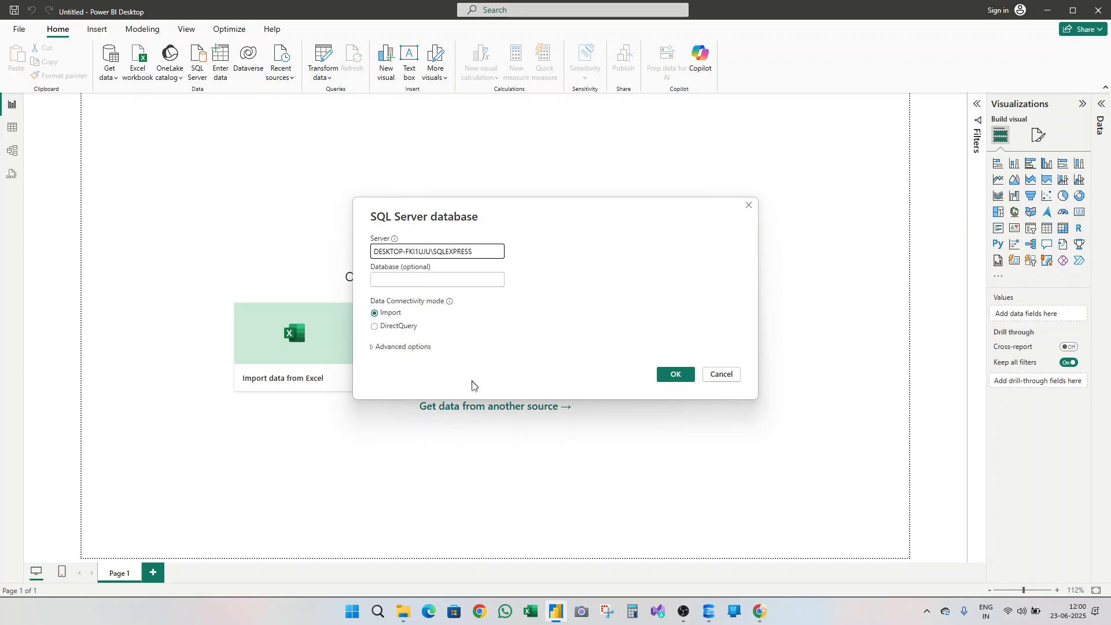
pyautogui.click(409, 281)
pyautogui.write('sample')
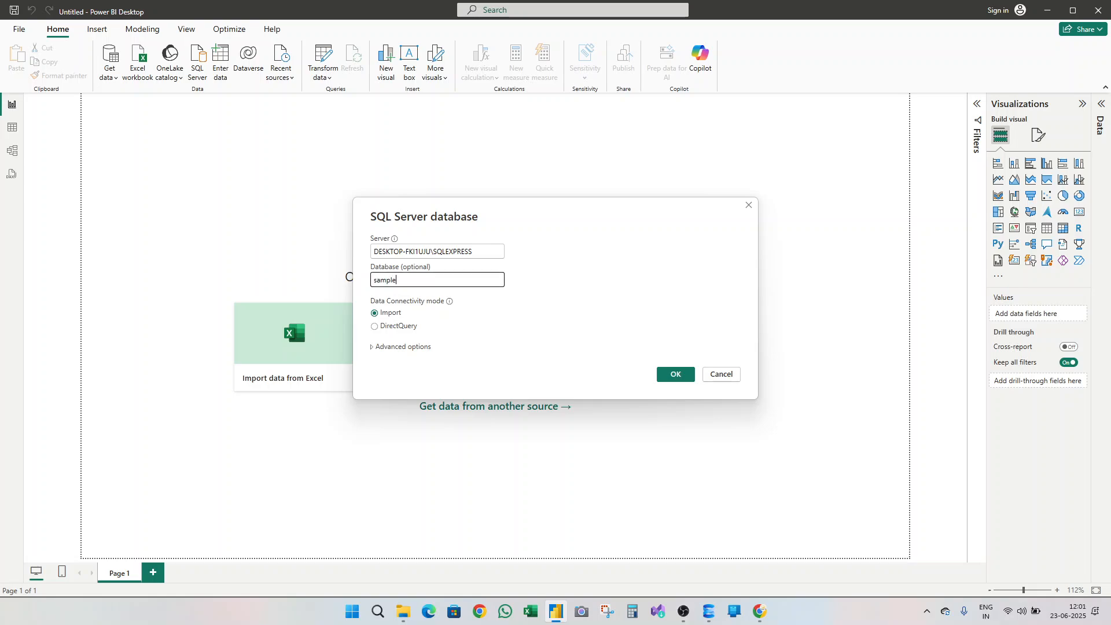
pyautogui.write('_data')
pyautogui.click(421, 347)
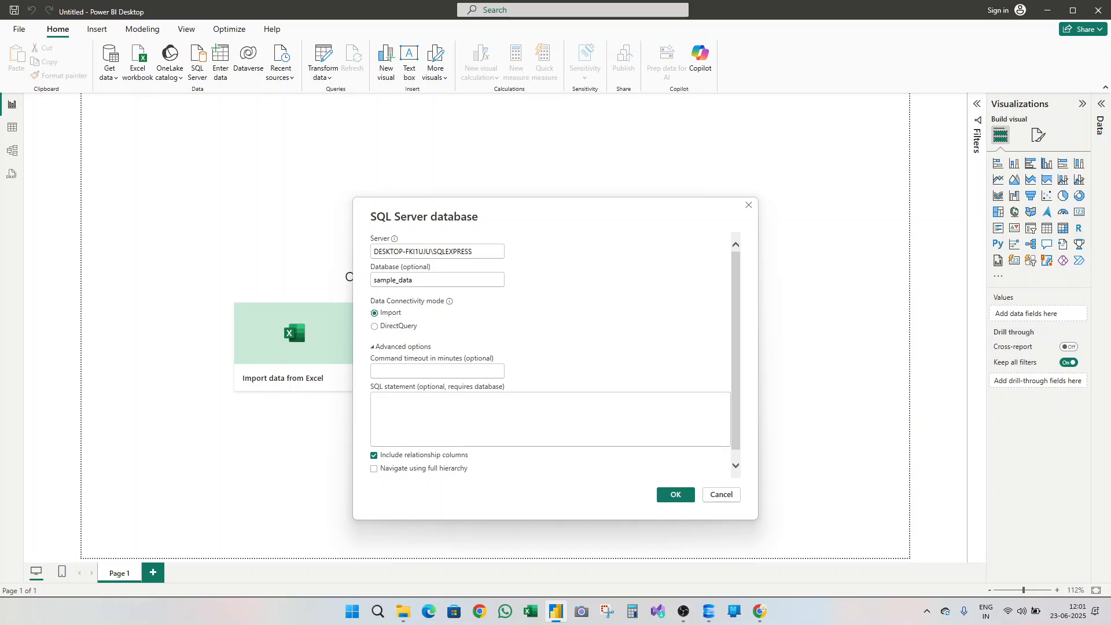
pyautogui.click(682, 497)
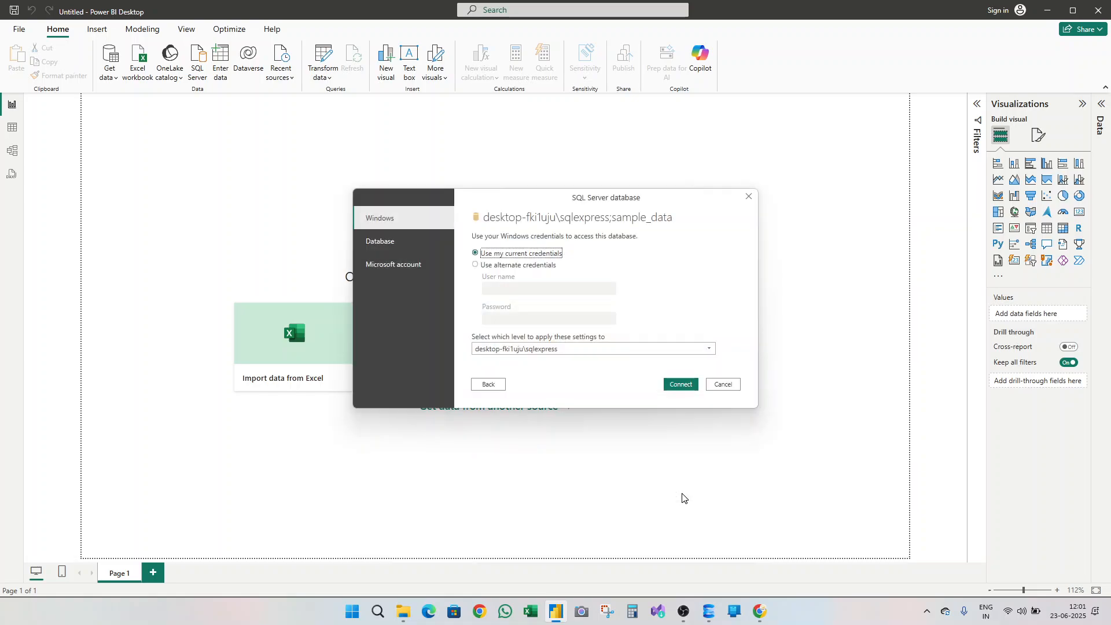
pyautogui.click(680, 386)
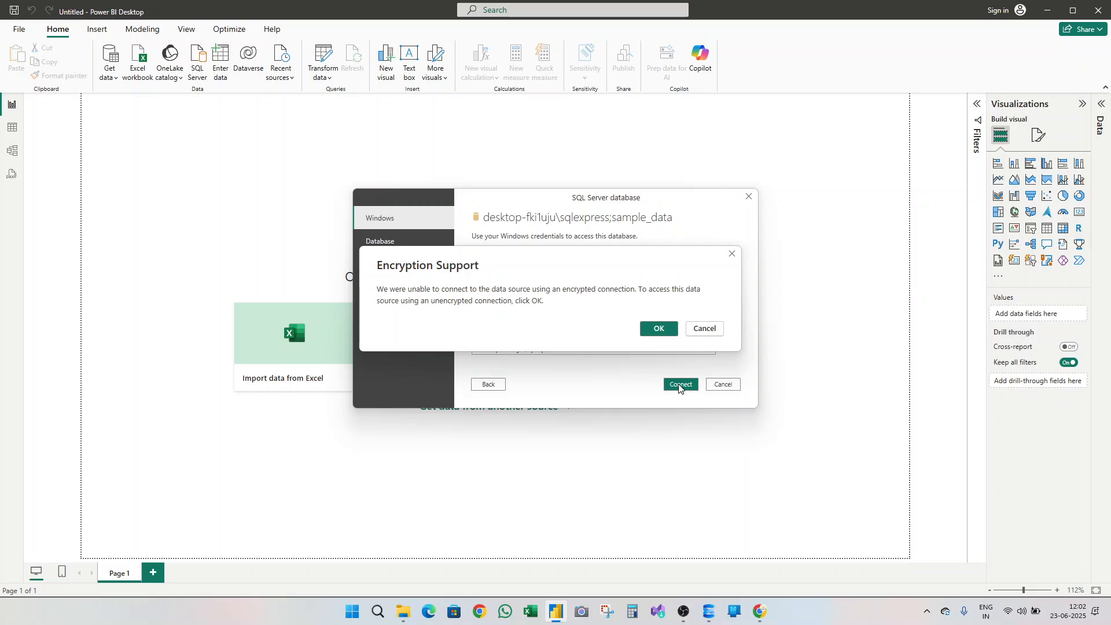
pyautogui.click(659, 329)
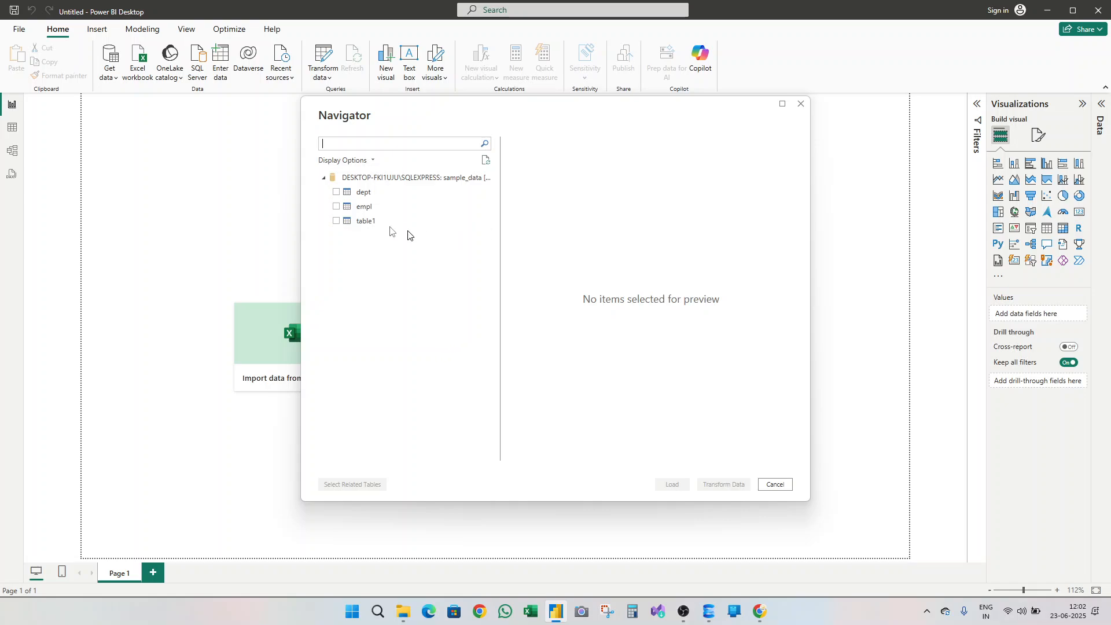
# Load the empl table into the report, and close Power BI Desktop without saving.
pyautogui.click(335, 207)
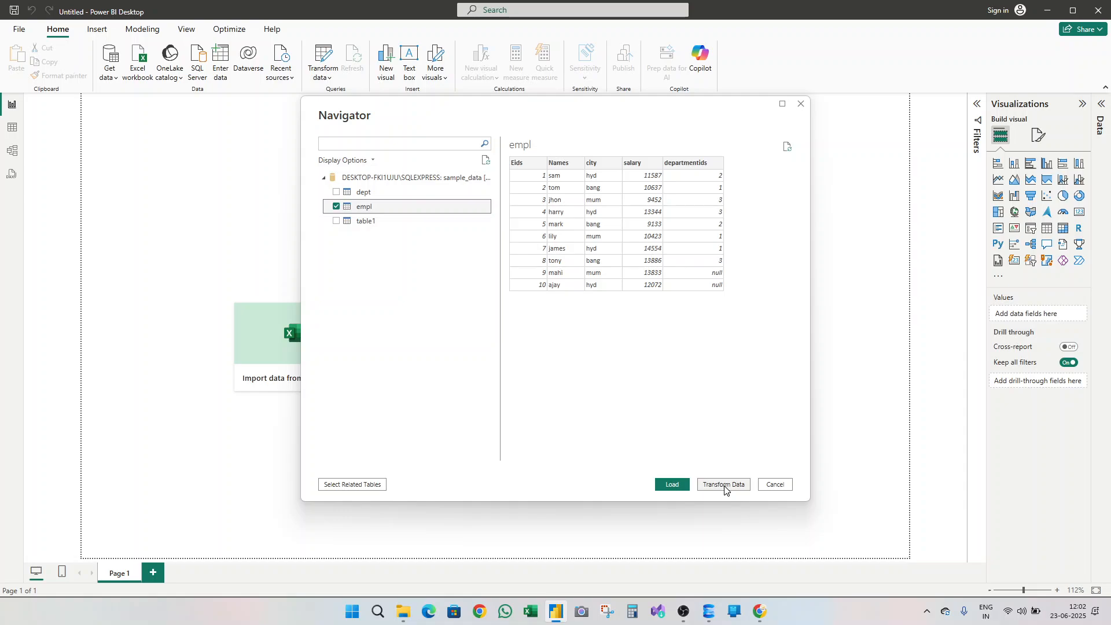
pyautogui.click(676, 485)
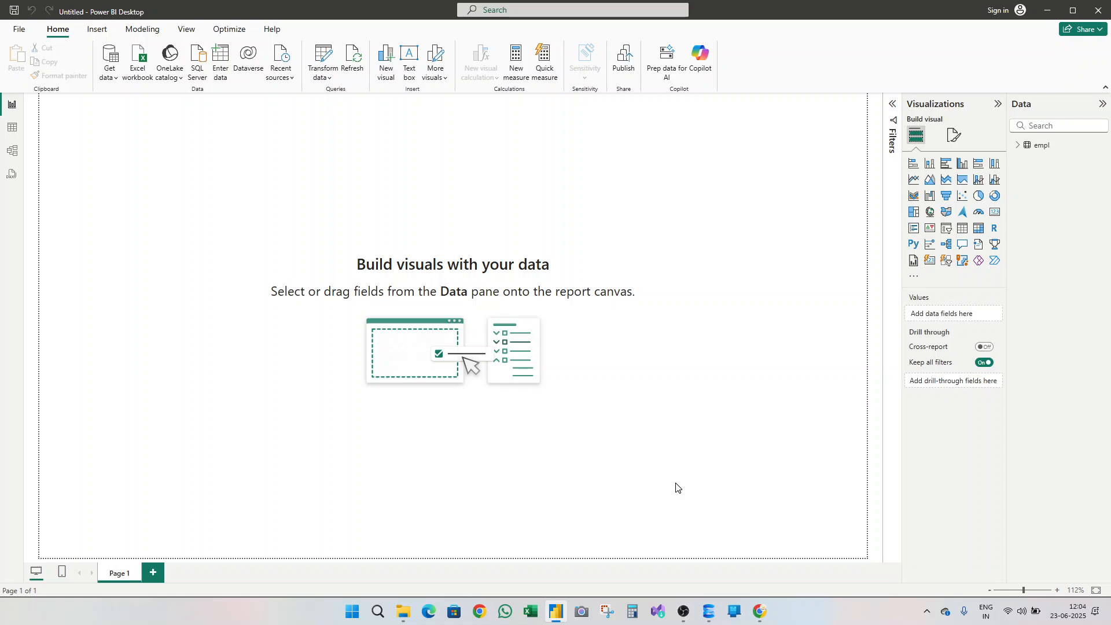
pyautogui.click(1098, 11)
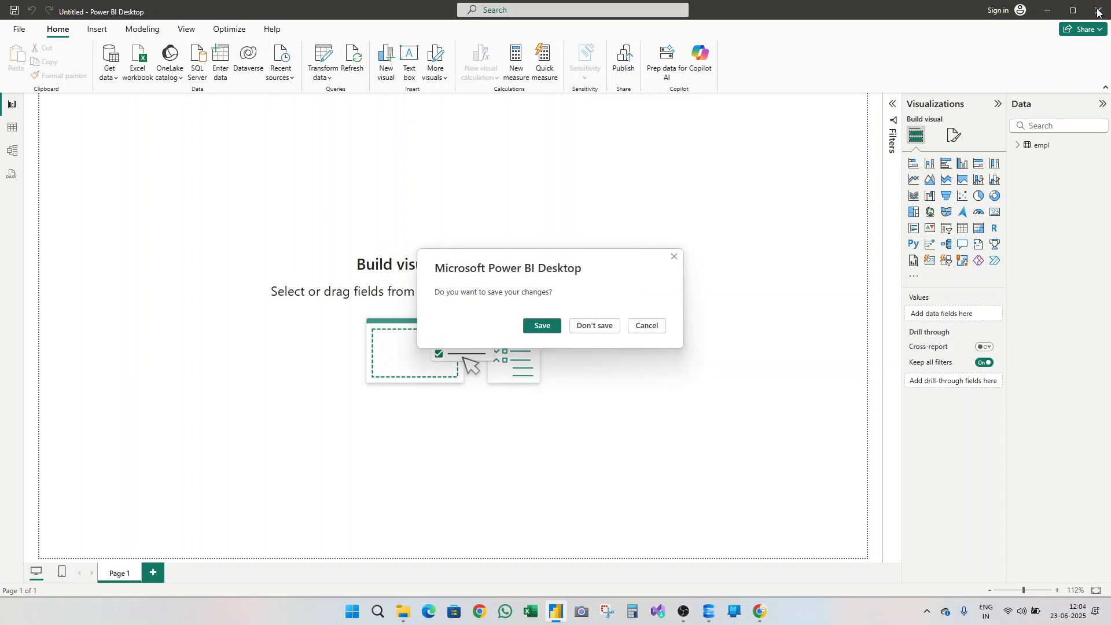
pyautogui.click(615, 334)
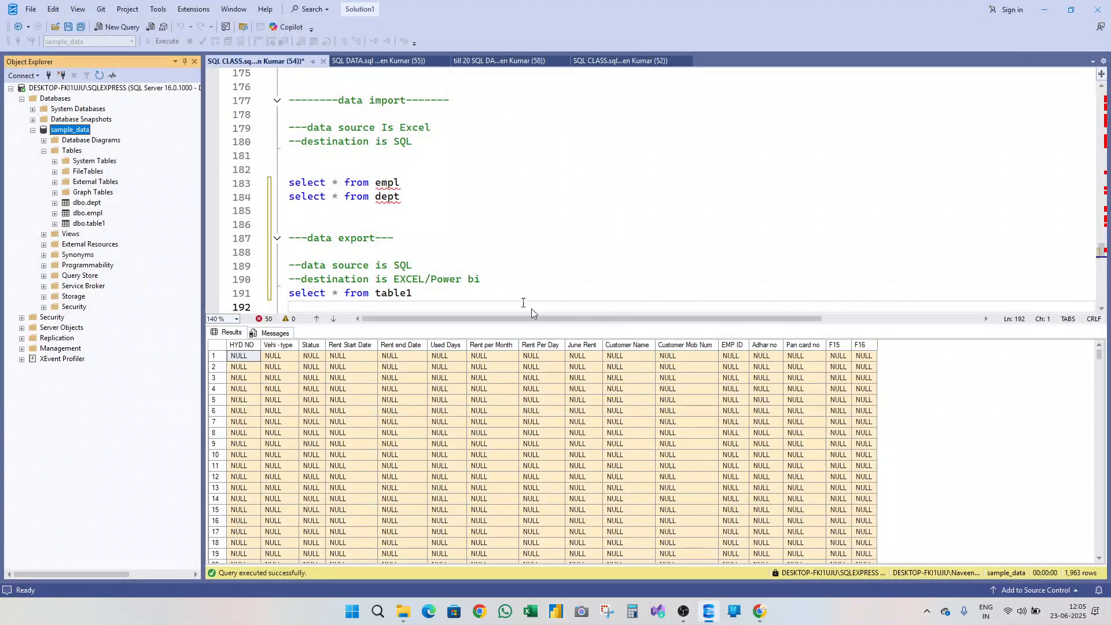
# Review the script's earlier sections from data import back to the update statements, and return down to the group by queries.
pyautogui.click(577, 183)
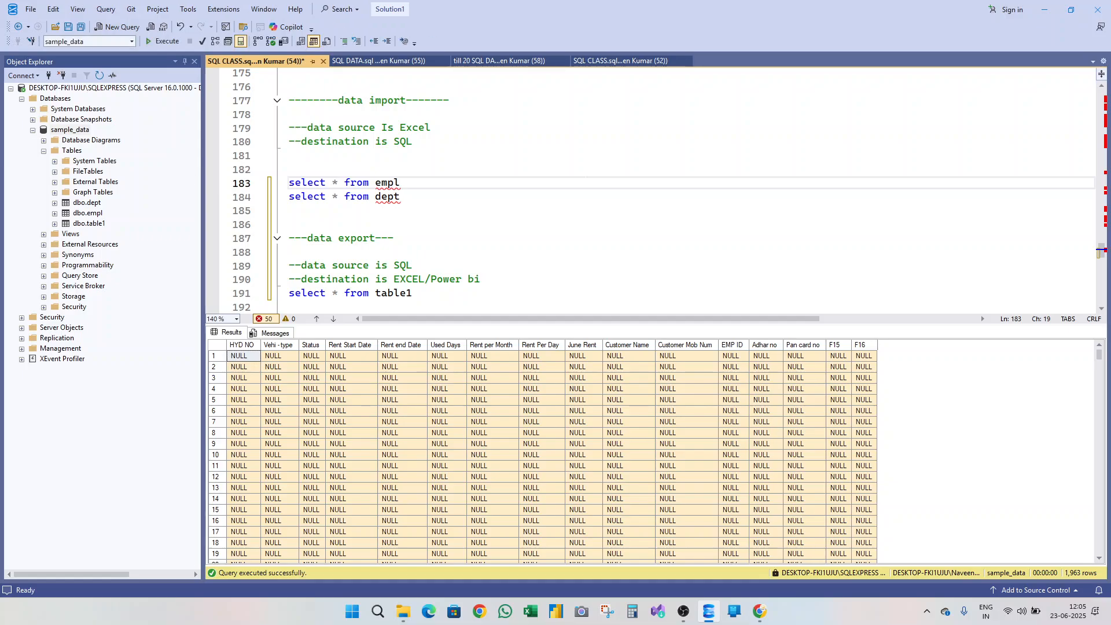
pyautogui.press('Down')
pyautogui.press('Down')
pyautogui.press('Up')
pyautogui.press('Up')
pyautogui.press('Up')
pyautogui.press('Up')
pyautogui.press('Up')
pyautogui.press('Up')
pyautogui.press('Up')
pyautogui.press('Up')
pyautogui.press('Up')
pyautogui.press('Up')
pyautogui.press('Up')
pyautogui.press('Up')
pyautogui.press('Up')
pyautogui.press('Up')
pyautogui.press('Up')
pyautogui.press('Up')
pyautogui.press('Up')
pyautogui.press('Up')
pyautogui.press('Up')
pyautogui.press('Up')
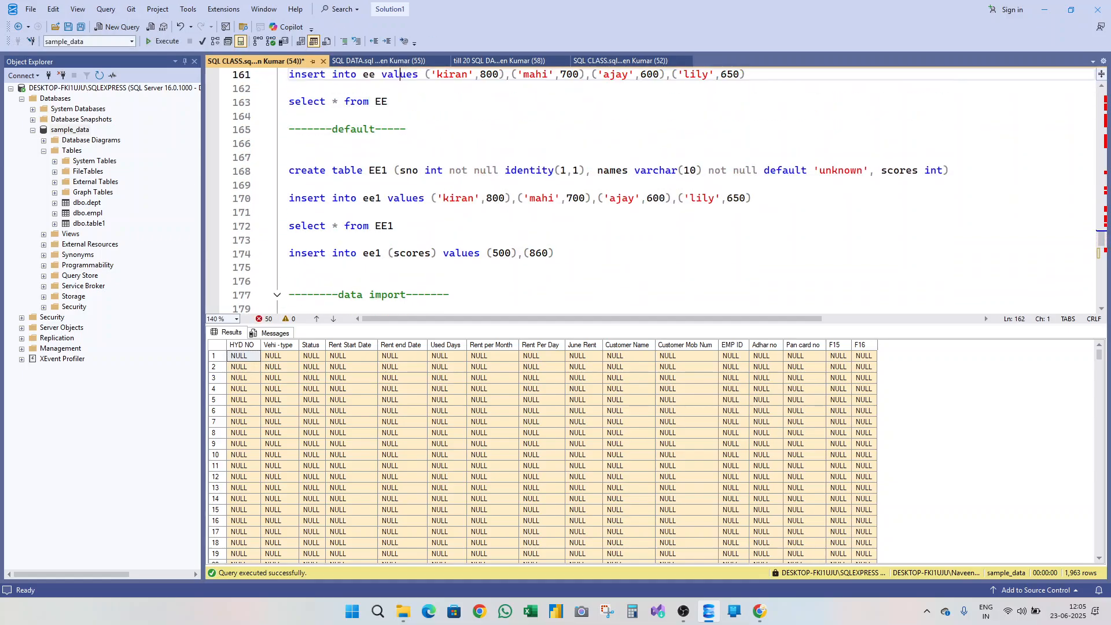
pyautogui.press('Up')
pyautogui.press('Up')
pyautogui.press('Up')
pyautogui.press('Up')
pyautogui.press('Up')
pyautogui.press('Up')
pyautogui.press('Up')
pyautogui.press('Up')
pyautogui.press('Up')
pyautogui.press('Up')
pyautogui.press('Up')
pyautogui.press('Up')
pyautogui.press('Up')
pyautogui.press('Up')
pyautogui.press('Up')
pyautogui.press('Up')
pyautogui.press('Up')
pyautogui.press('Up')
pyautogui.press('Up')
pyautogui.press('Up')
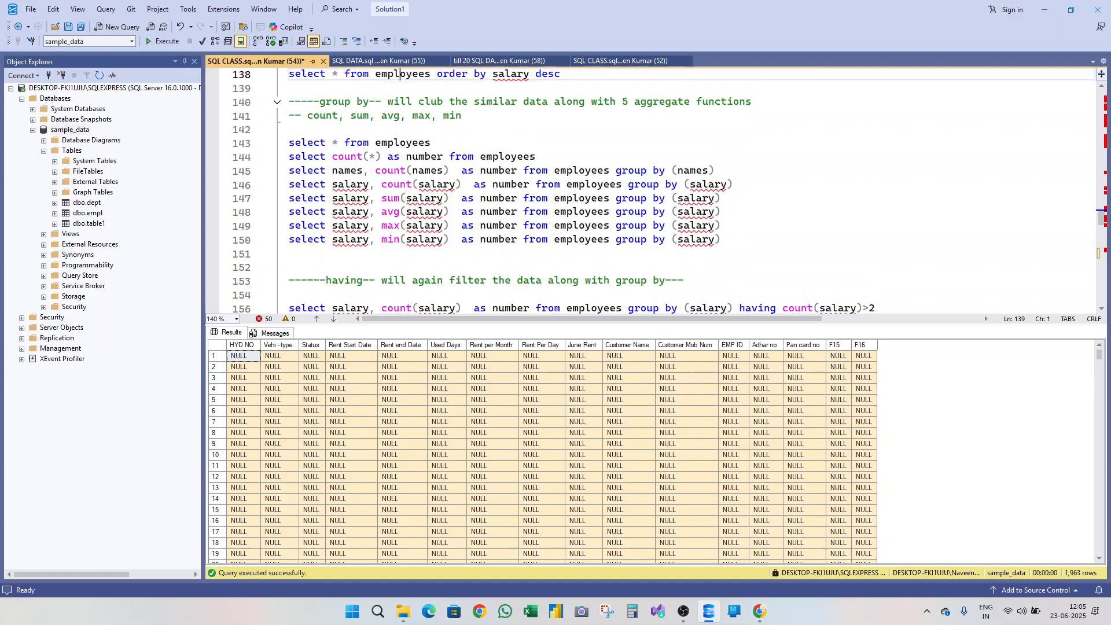
pyautogui.press('Up')
pyautogui.press('Up')
pyautogui.press('Up')
pyautogui.press('Up')
pyautogui.press('Up')
pyautogui.press('Up')
pyautogui.press('Up')
pyautogui.press('Up')
pyautogui.press('Up')
pyautogui.press('Up')
pyautogui.press('Up')
pyautogui.press('Up')
pyautogui.press('Up')
pyautogui.press('Up')
pyautogui.press('Up')
pyautogui.press('Up')
pyautogui.press('Up')
pyautogui.press('Up')
pyautogui.press('Up')
pyautogui.press('Up')
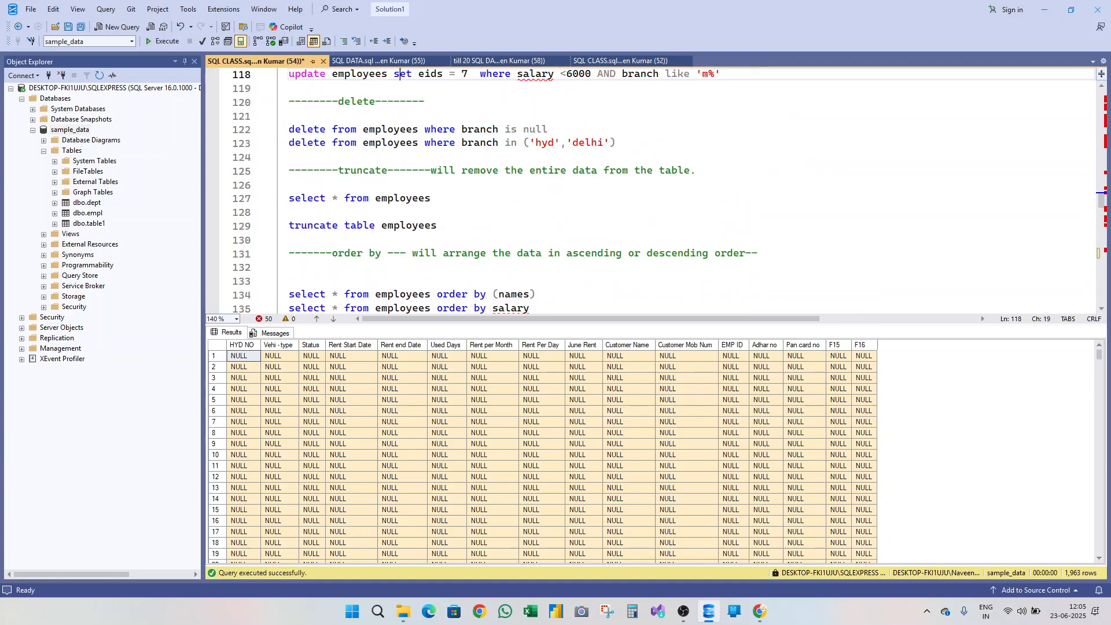
pyautogui.press('Up')
pyautogui.press('Up')
pyautogui.press('Up')
pyautogui.press('Up')
pyautogui.press('Up')
pyautogui.press('Up')
pyautogui.press('Up')
pyautogui.press('Up')
pyautogui.press('Down')
pyautogui.press('Down')
pyautogui.press('Down')
pyautogui.press('Down')
pyautogui.press('Down')
pyautogui.press('Down')
pyautogui.press('Down')
pyautogui.press('Down')
pyautogui.press('Down')
pyautogui.press('Down')
pyautogui.press('Down')
pyautogui.press('Down')
pyautogui.press('Down')
pyautogui.press('Down')
pyautogui.press('Down')
pyautogui.press('Down')
pyautogui.press('Down')
pyautogui.press('Down')
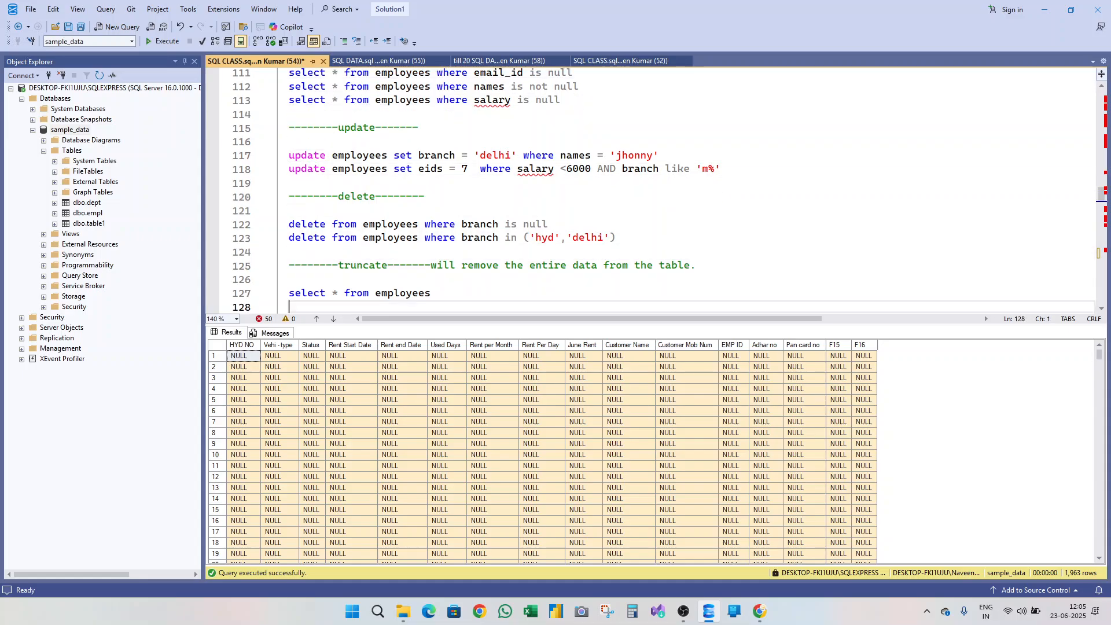
pyautogui.press('Down')
pyautogui.press('Down')
pyautogui.press('Down')
pyautogui.press('Down')
pyautogui.press('Down')
pyautogui.press('Down')
pyautogui.press('Down')
pyautogui.press('Down')
pyautogui.press('Down')
pyautogui.press('Down')
pyautogui.press('Down')
pyautogui.press('Down')
pyautogui.press('Down')
pyautogui.press('Down')
pyautogui.press('Down')
pyautogui.press('Down')
pyautogui.press('Down')
pyautogui.press('Down')
pyautogui.press('Down')
pyautogui.press('Down')
pyautogui.press('Down')
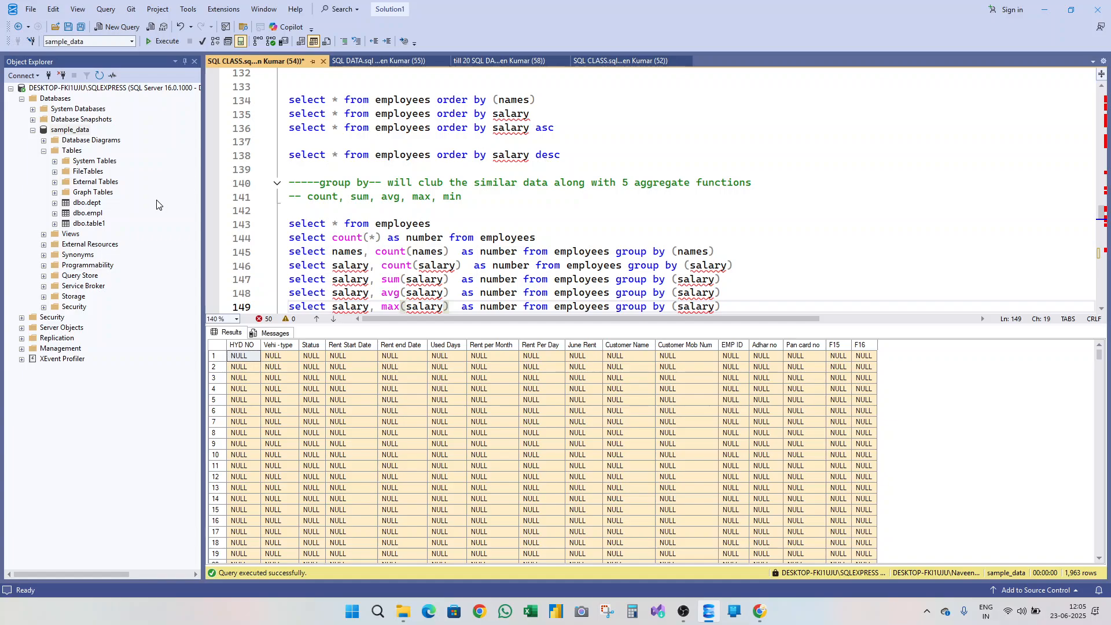
# Start designing a new table in the sample_data database and name its first column rollno.
pyautogui.click(71, 151)
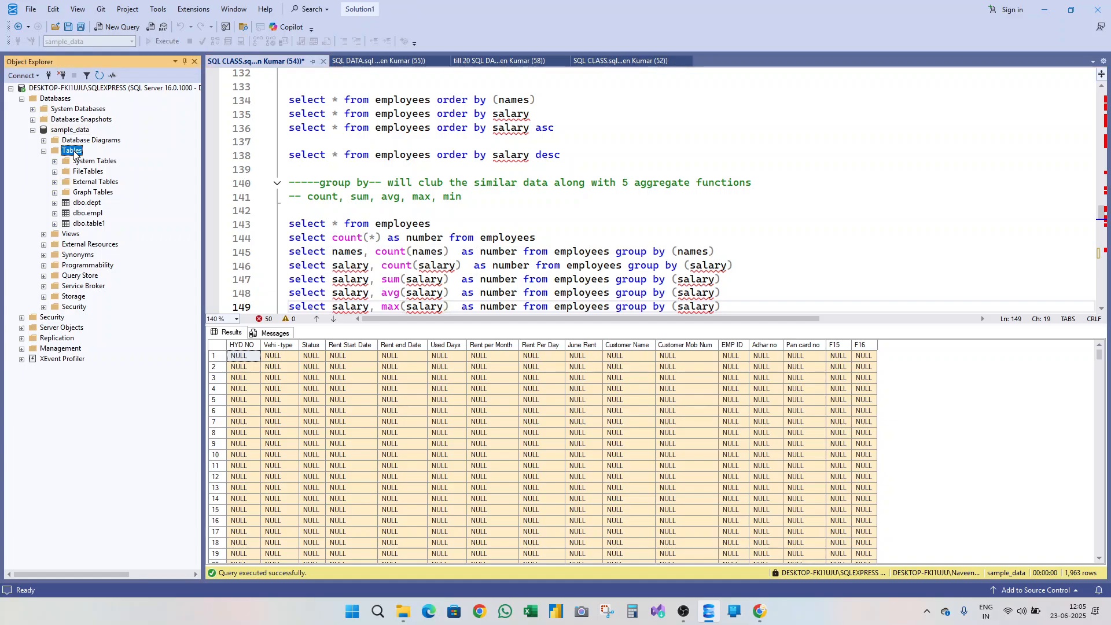
pyautogui.rightClick(75, 153)
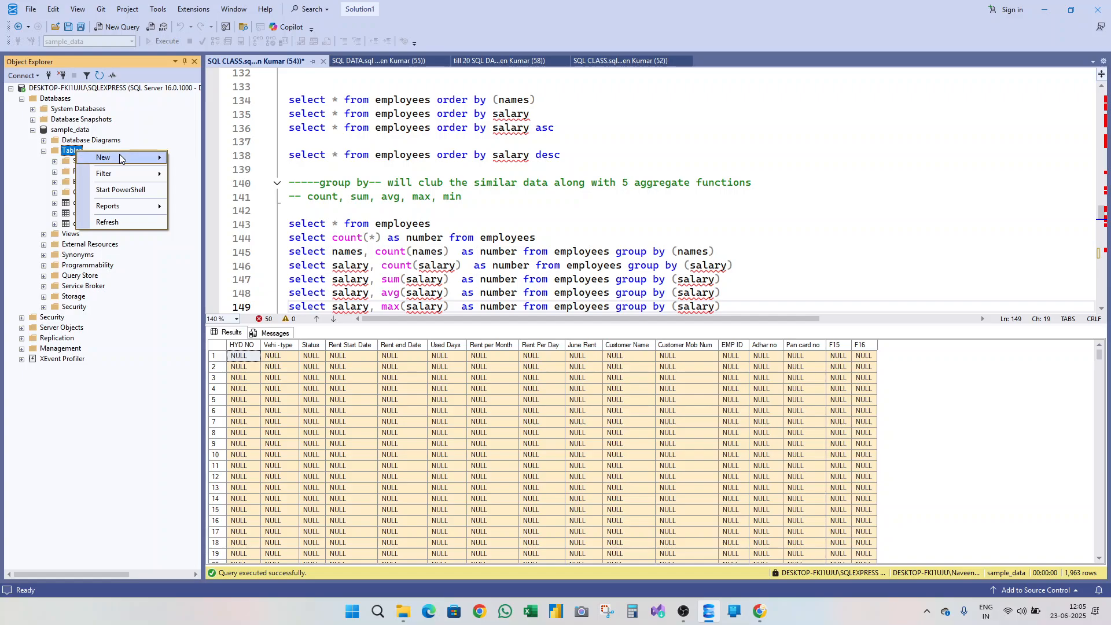
pyautogui.moveTo(124, 157)
pyautogui.click(229, 159)
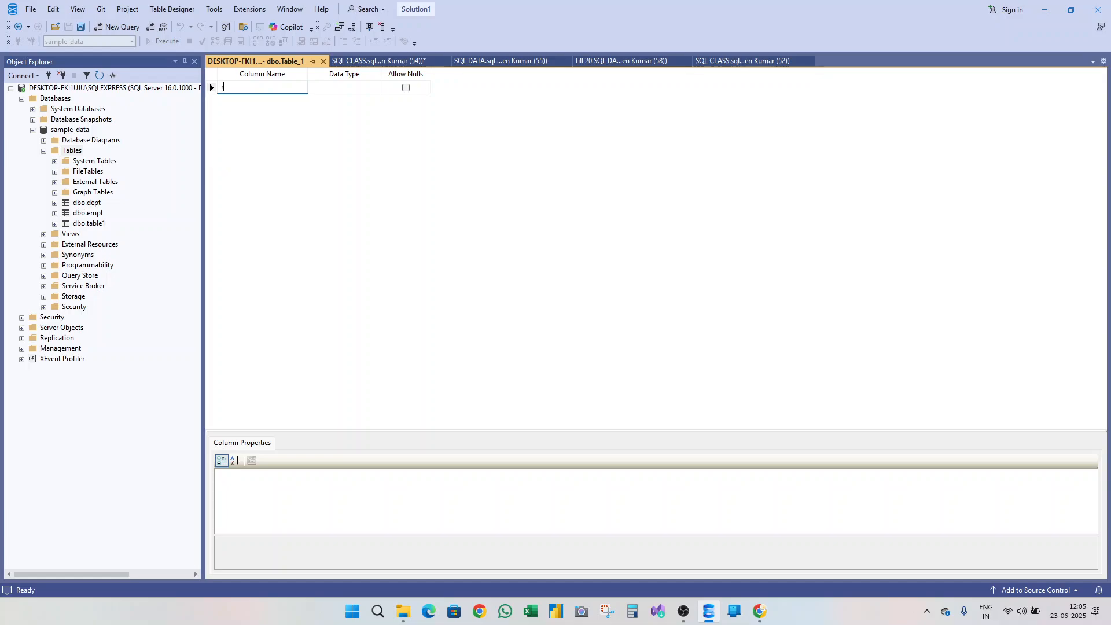
pyautogui.write('rollno')
pyautogui.press('Tab')
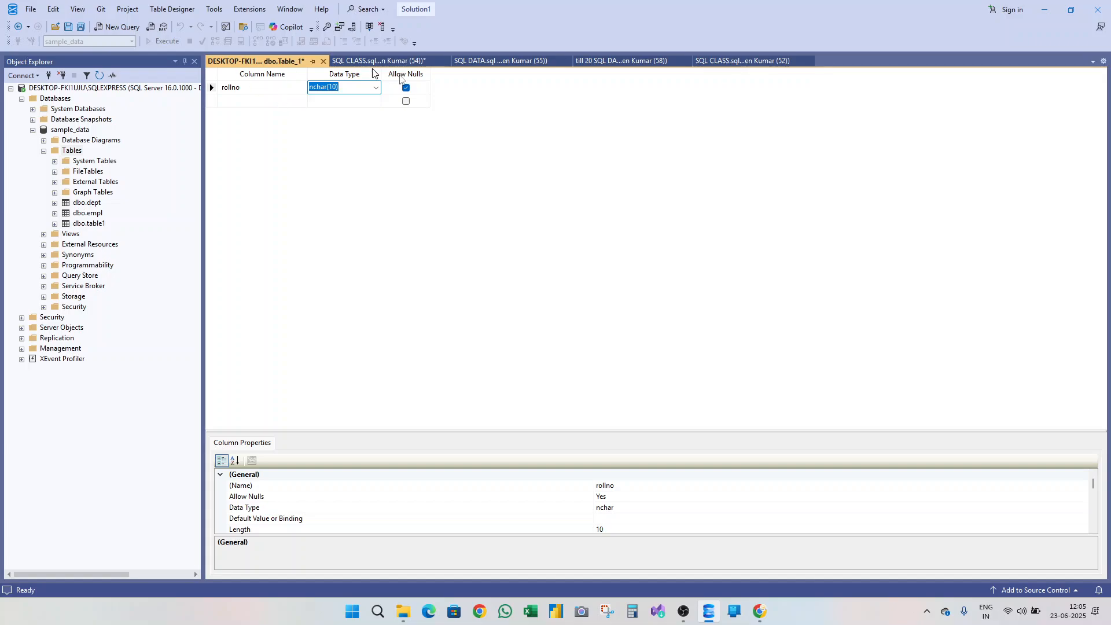
# Examine the data types available for the rollno column, through the list's end at xml and back up to binary(50).
pyautogui.click(376, 87)
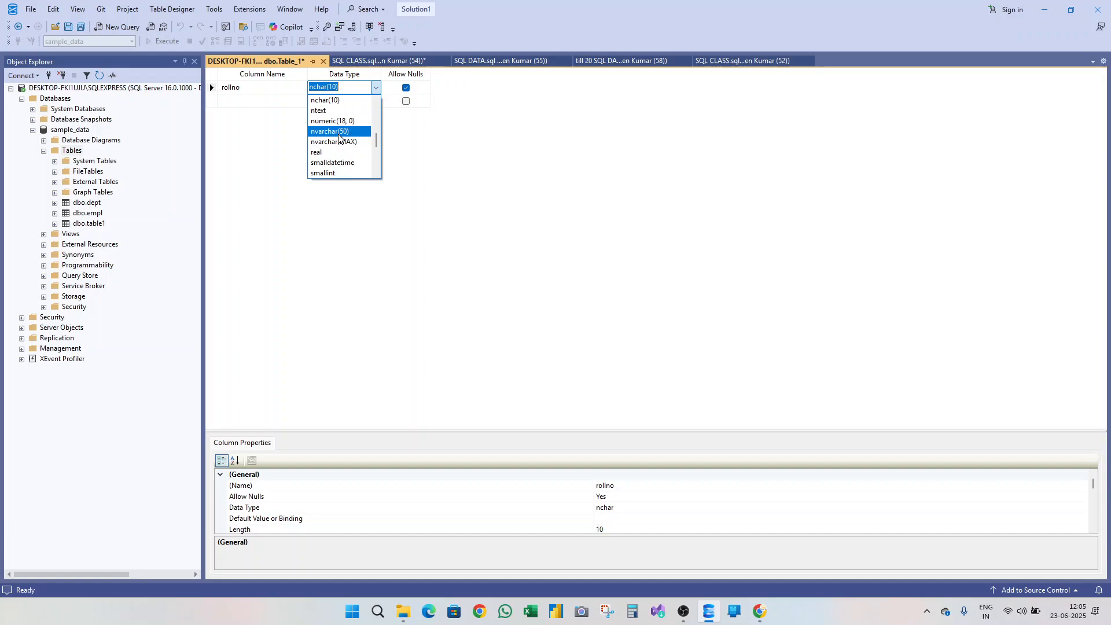
pyautogui.click(375, 173)
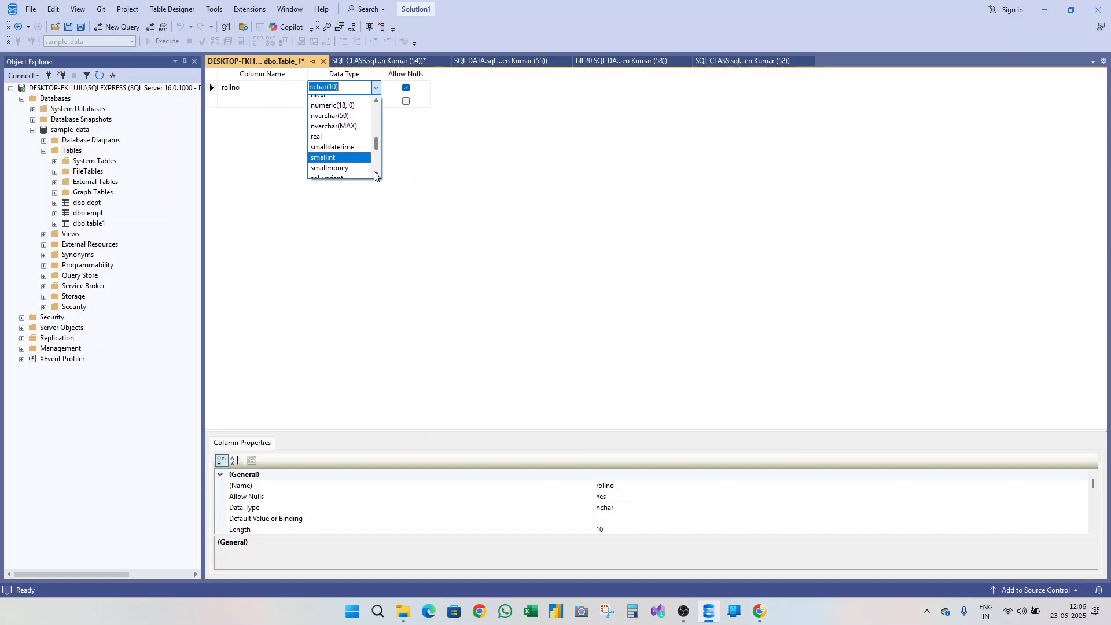
pyautogui.click(376, 175)
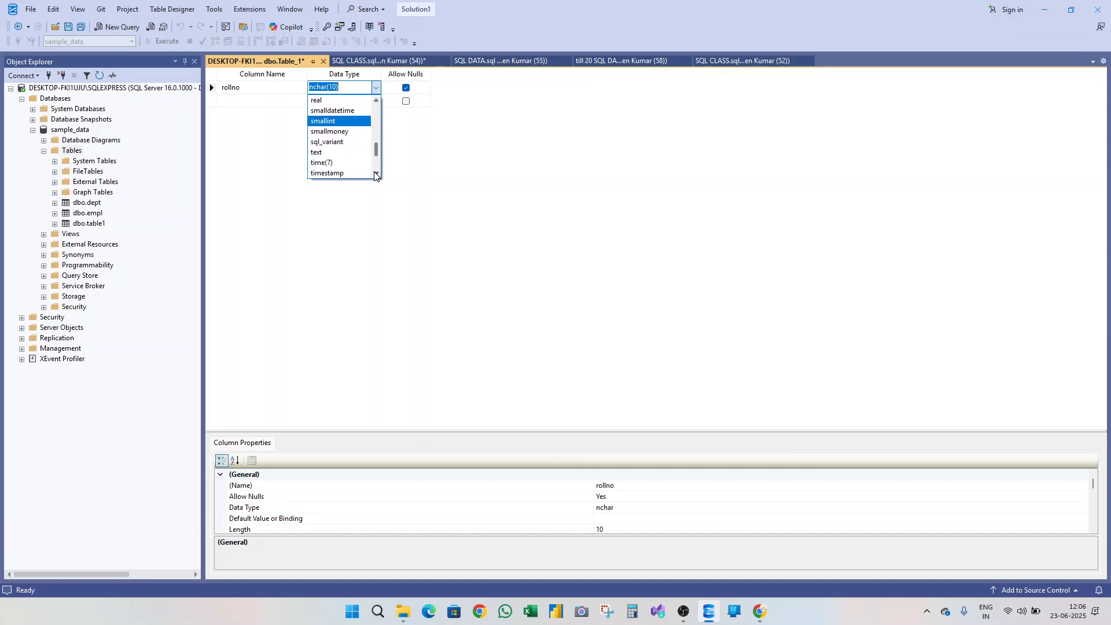
pyautogui.click(376, 175)
pyautogui.click(376, 175)
pyautogui.click(376, 175)
pyautogui.click(376, 175)
pyautogui.click(375, 175)
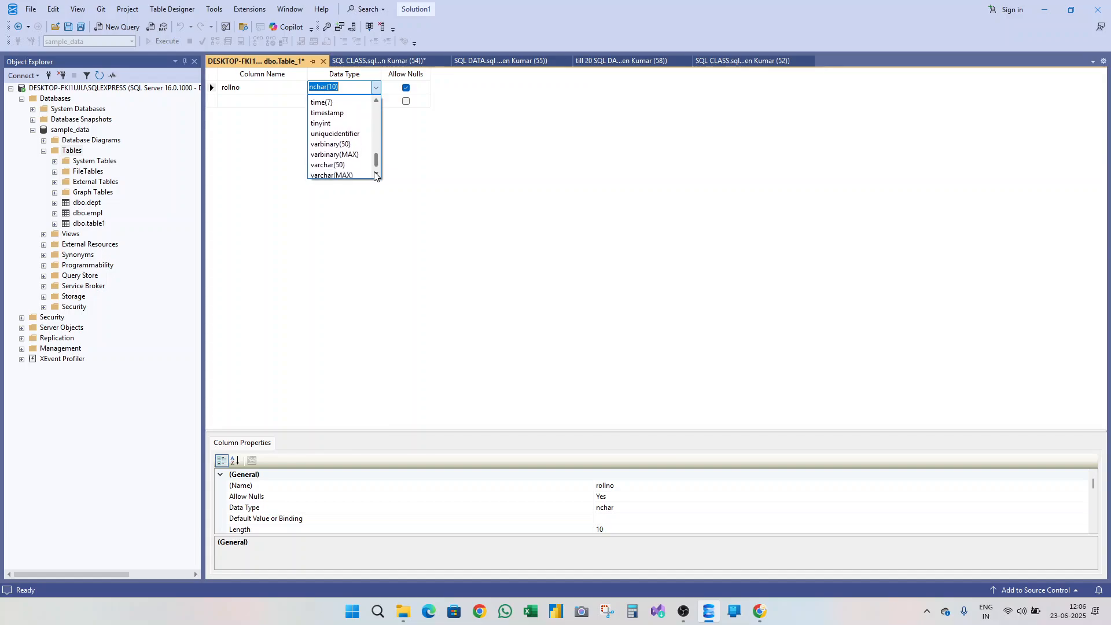
pyautogui.click(376, 175)
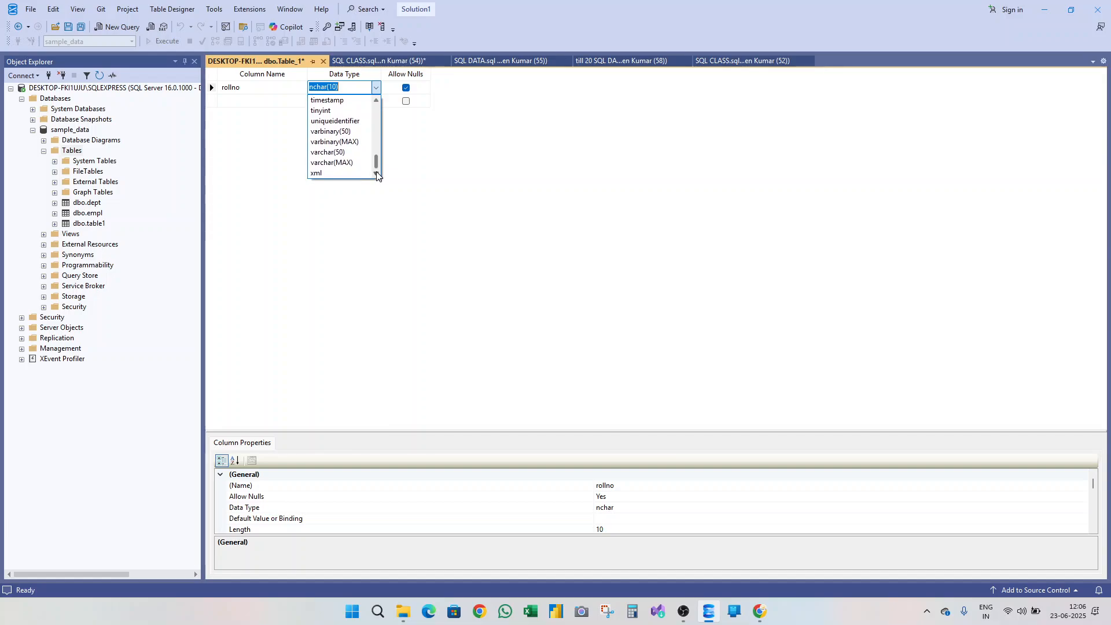
pyautogui.click(377, 101)
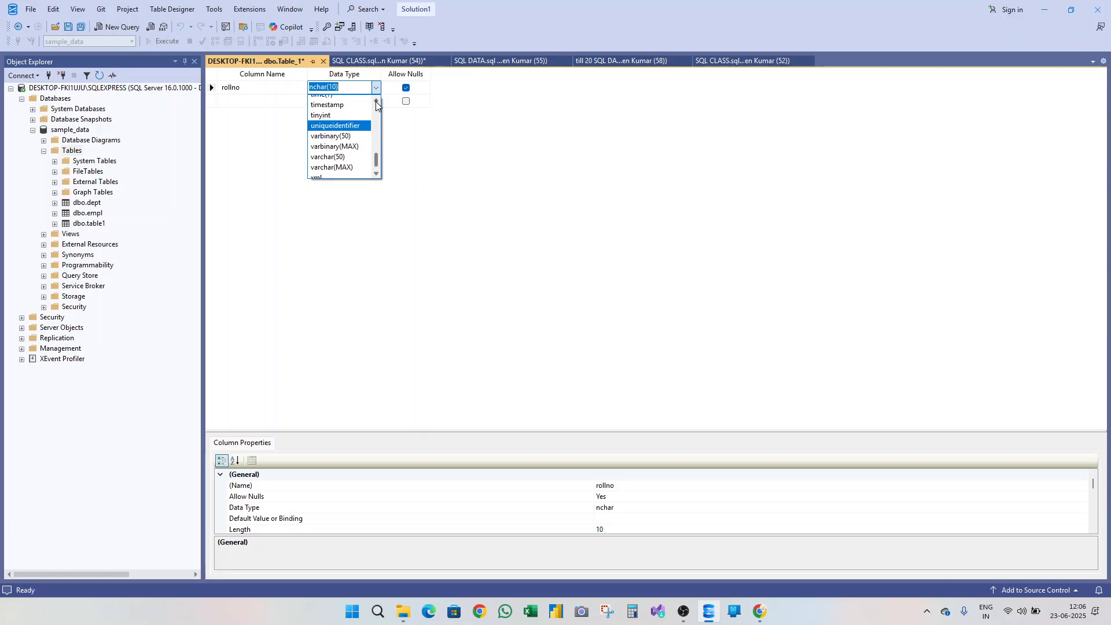
pyautogui.click(377, 102)
pyautogui.click(377, 101)
pyautogui.click(376, 102)
pyautogui.click(376, 102)
pyautogui.click(376, 102)
pyautogui.click(376, 102)
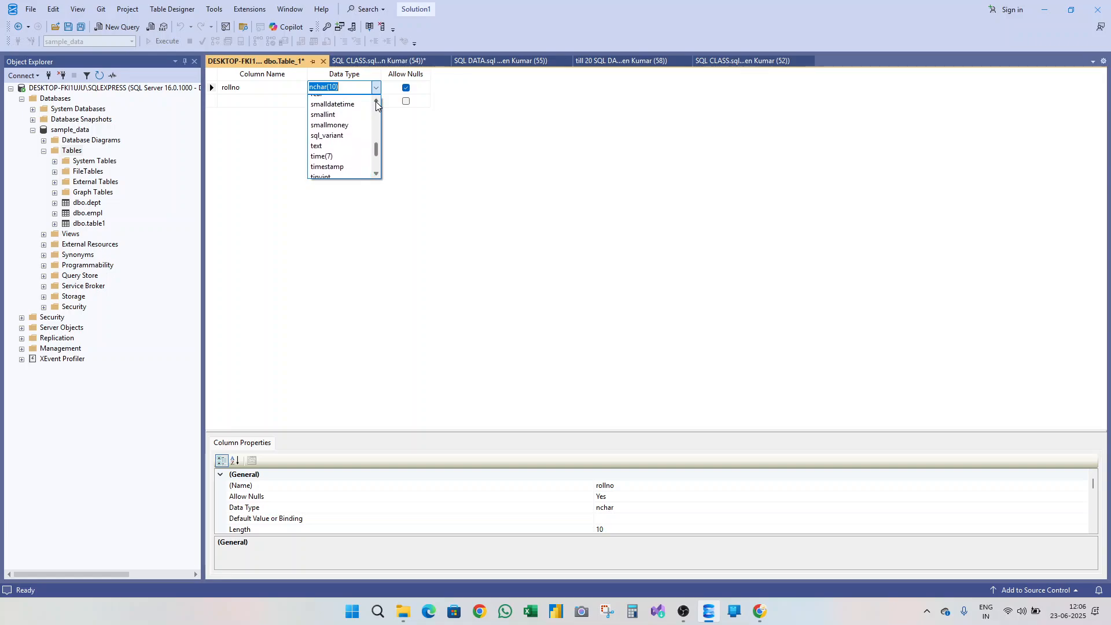
pyautogui.click(376, 102)
pyautogui.click(376, 102)
pyautogui.click(377, 101)
pyautogui.click(376, 102)
pyautogui.click(376, 102)
pyautogui.click(376, 102)
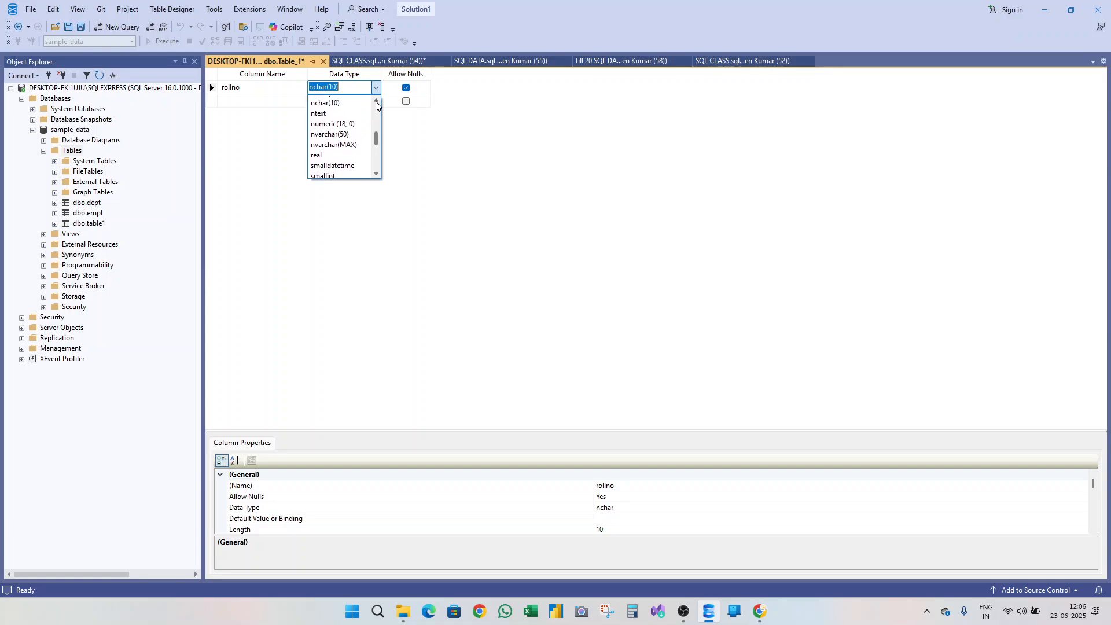
pyautogui.click(377, 102)
pyautogui.click(376, 101)
pyautogui.click(376, 102)
pyautogui.click(376, 102)
pyautogui.click(376, 102)
pyautogui.click(377, 102)
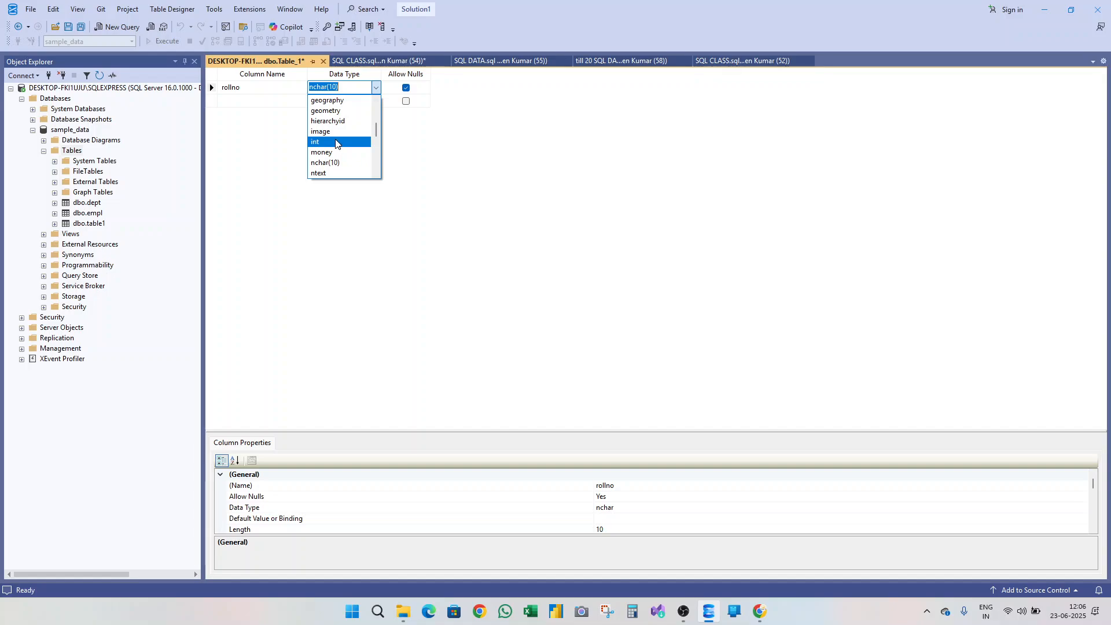
pyautogui.click(377, 101)
pyautogui.click(376, 101)
pyautogui.click(376, 101)
pyautogui.click(376, 100)
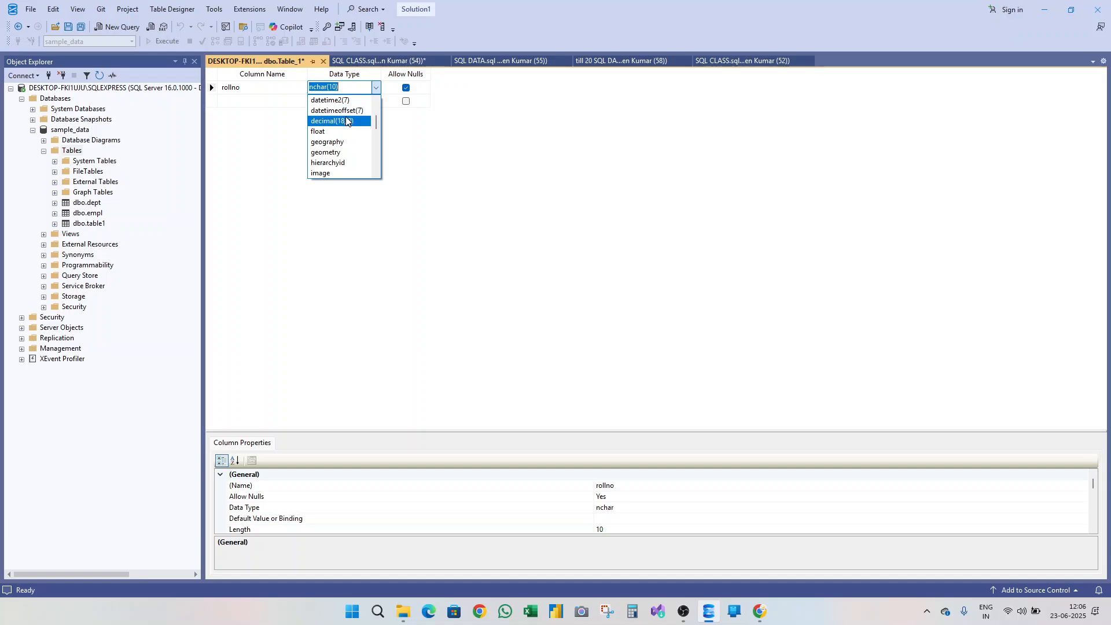
pyautogui.click(377, 100)
pyautogui.click(377, 99)
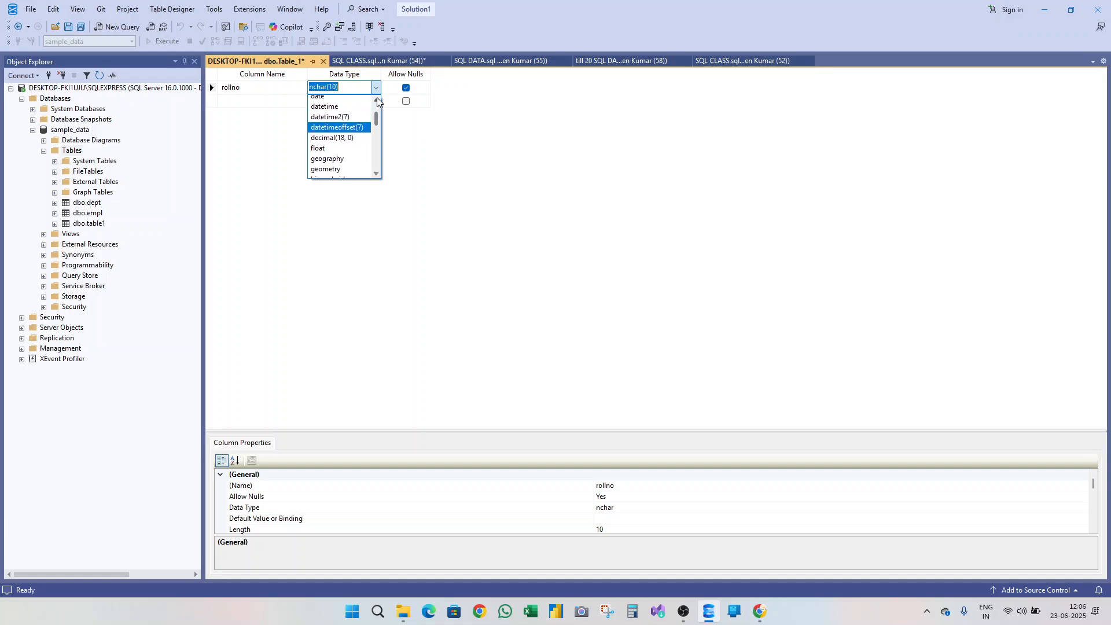
pyautogui.click(377, 99)
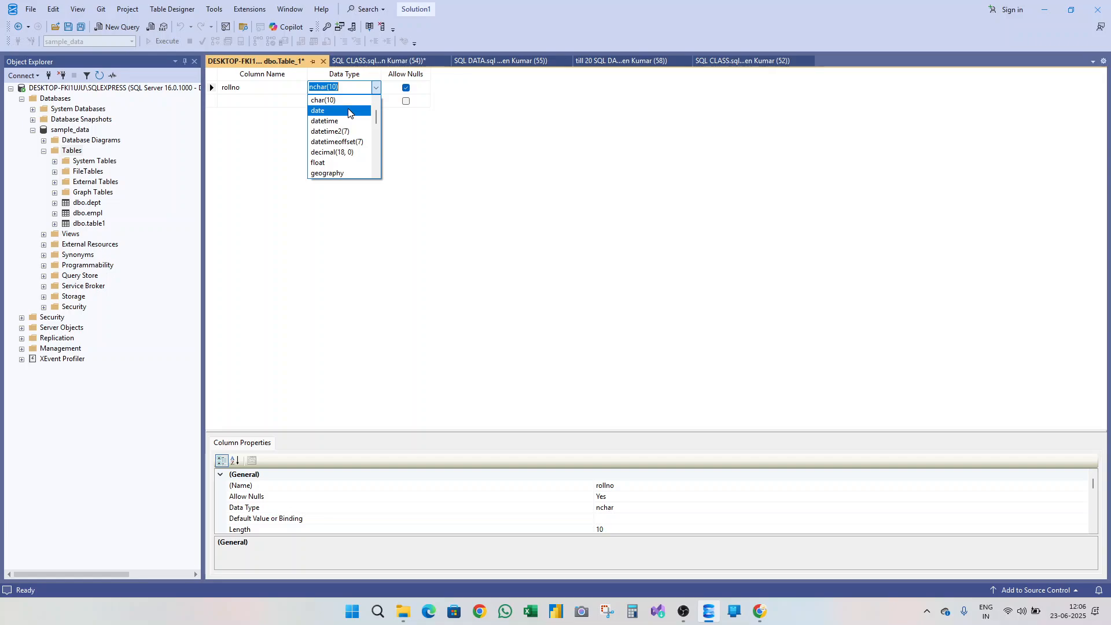
pyautogui.click(378, 102)
pyautogui.click(378, 103)
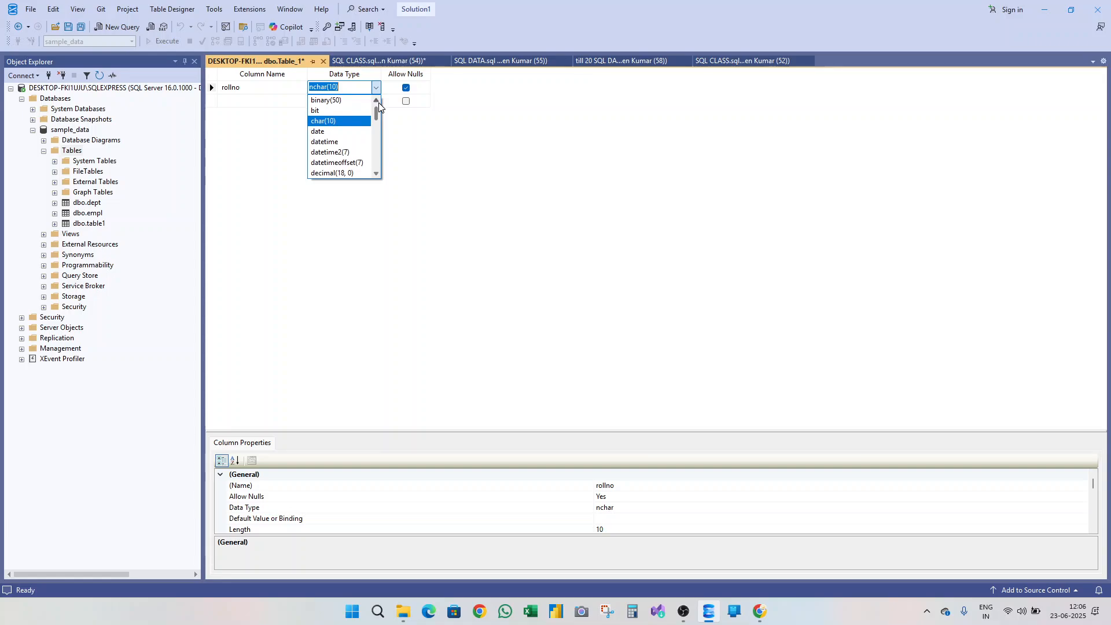
# Set the rollno column's data type to int and disallow nulls for it.
pyautogui.click(376, 173)
pyautogui.click(377, 173)
pyautogui.click(377, 173)
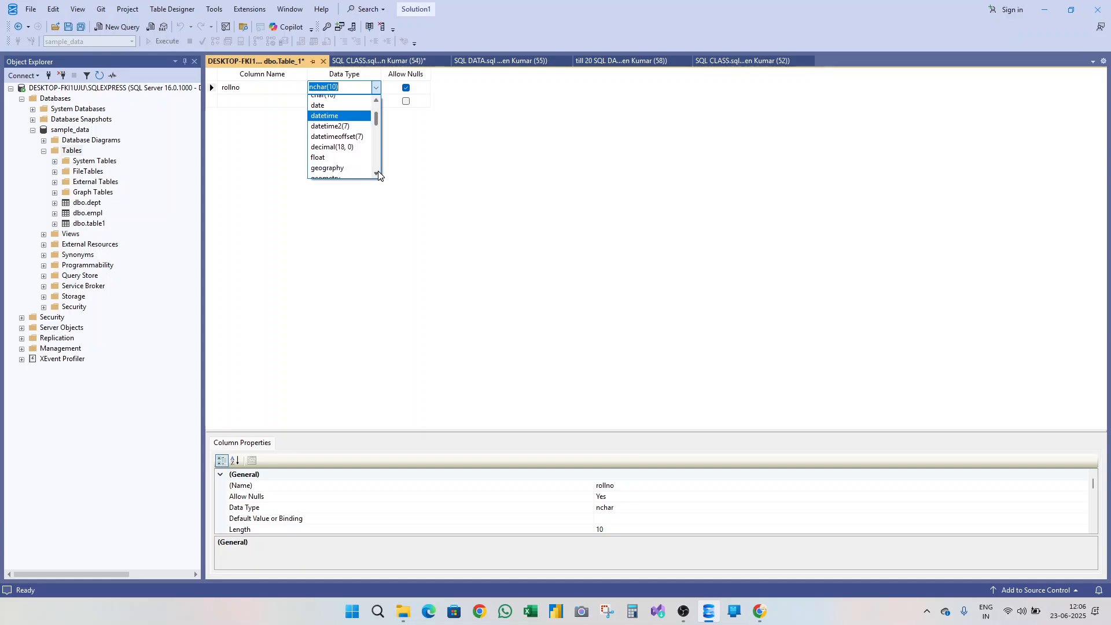
pyautogui.click(377, 174)
pyautogui.click(377, 173)
pyautogui.click(376, 173)
pyautogui.click(377, 173)
pyautogui.click(377, 173)
pyautogui.click(377, 173)
pyautogui.click(377, 173)
pyautogui.click(377, 173)
pyautogui.click(377, 173)
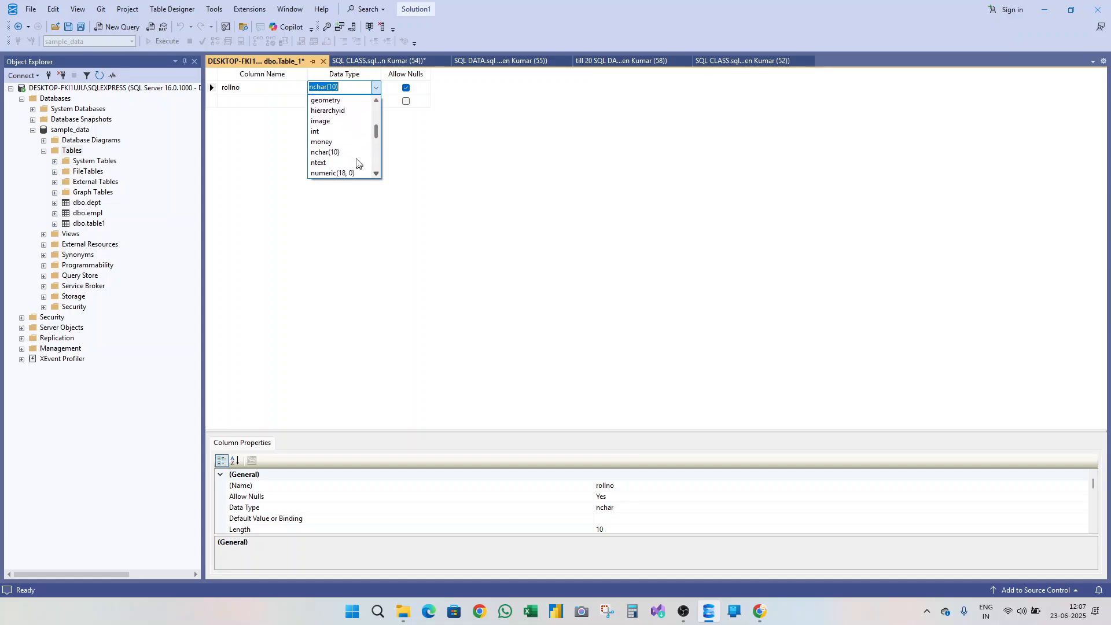
pyautogui.click(337, 111)
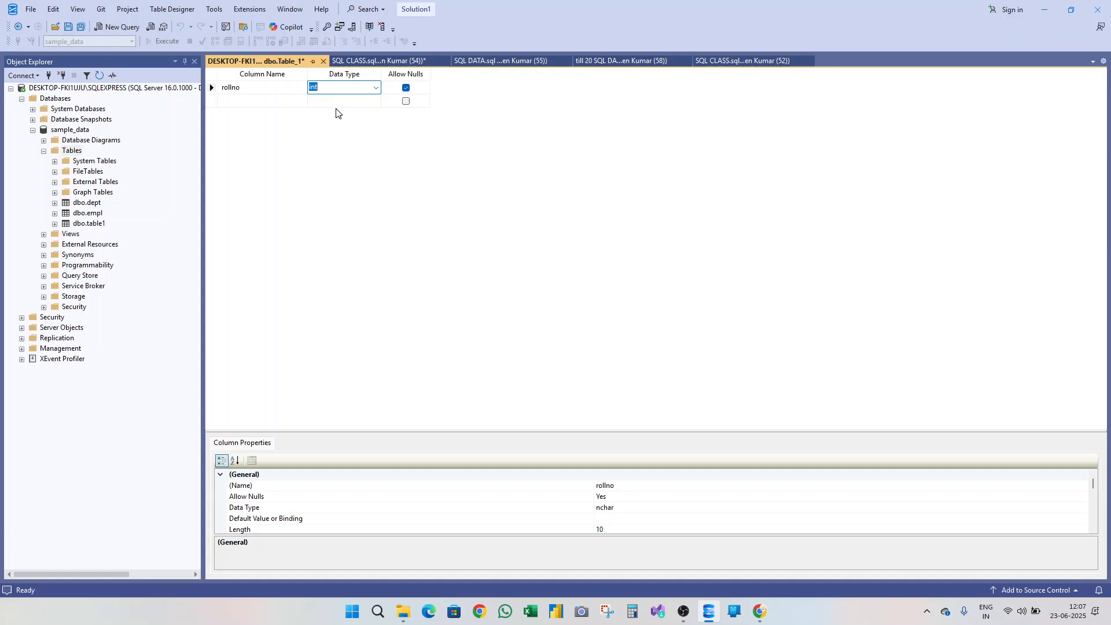
pyautogui.click(406, 88)
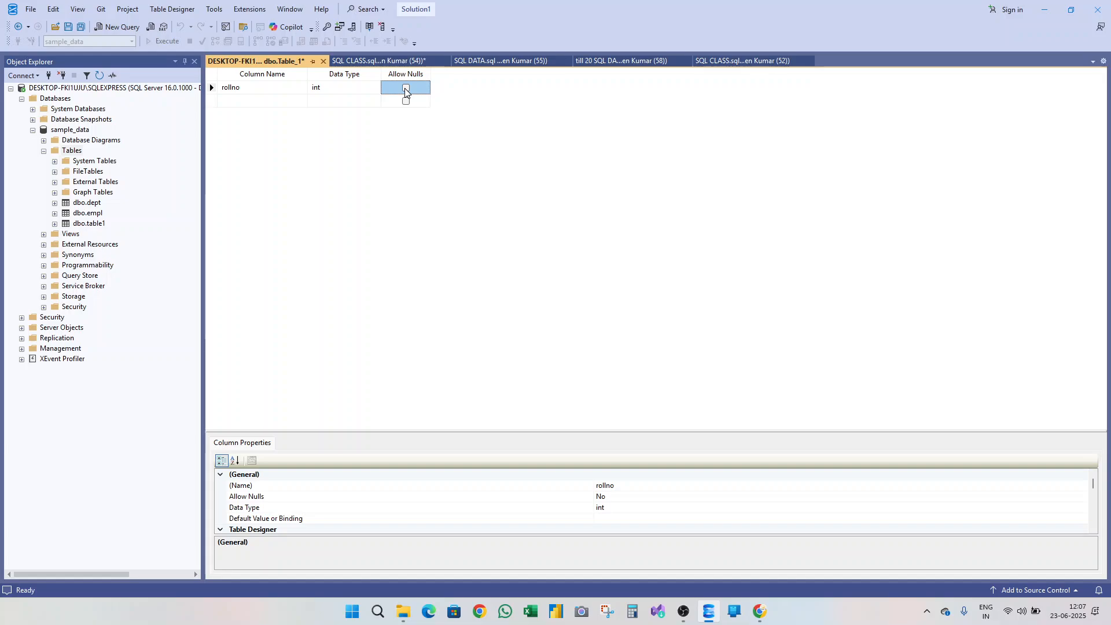
# Add a second column named names, keeping the nchar(10) data type and allowing nulls.
pyautogui.press('Tab')
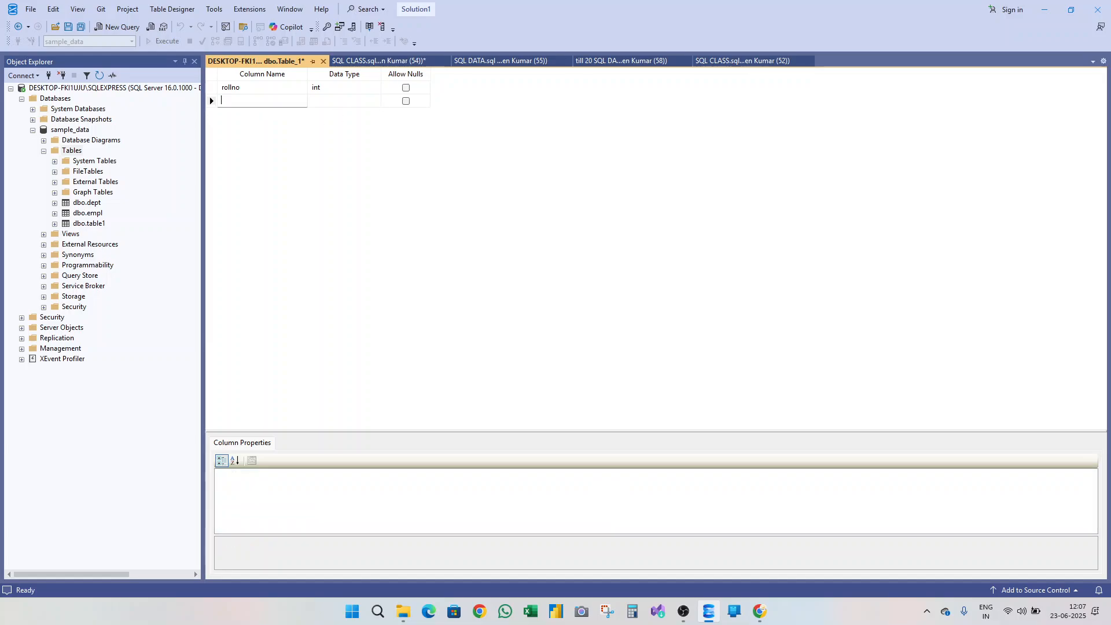
pyautogui.write('names')
pyautogui.press('Tab')
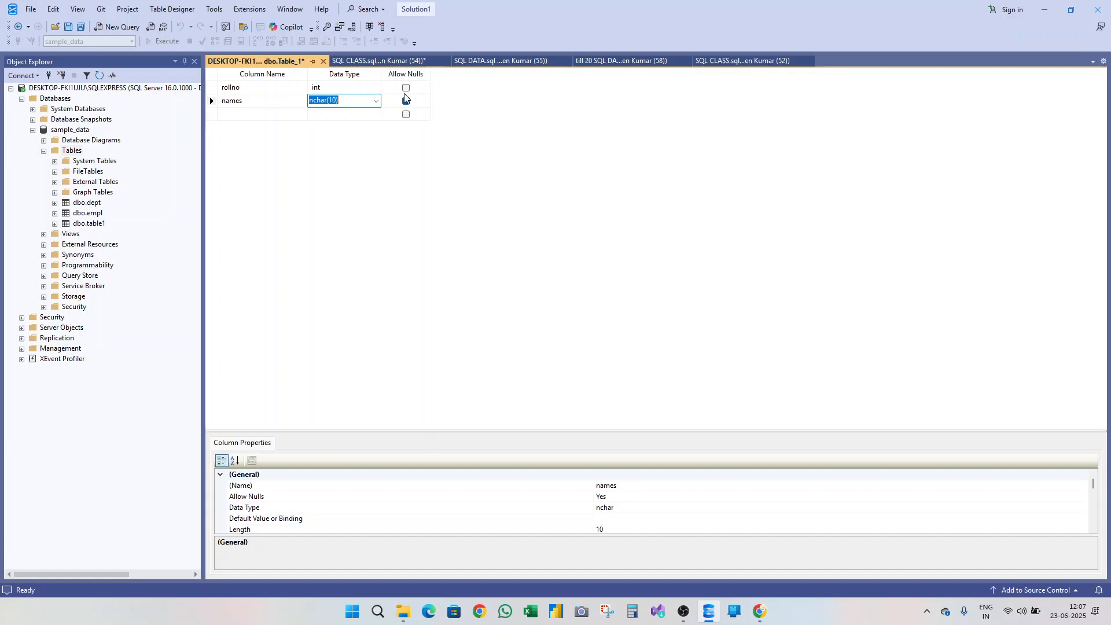
# Add a third column named salary with data type int, leaving nulls allowed.
pyautogui.click(270, 115)
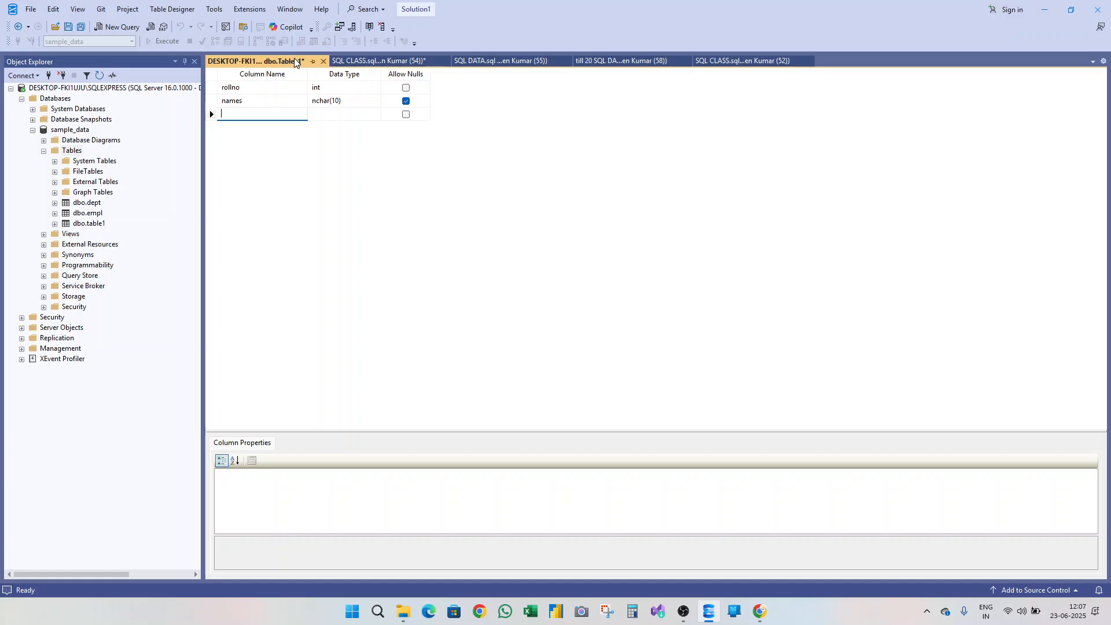
pyautogui.click(278, 113)
pyautogui.rightClick(307, 74)
pyautogui.click(613, 178)
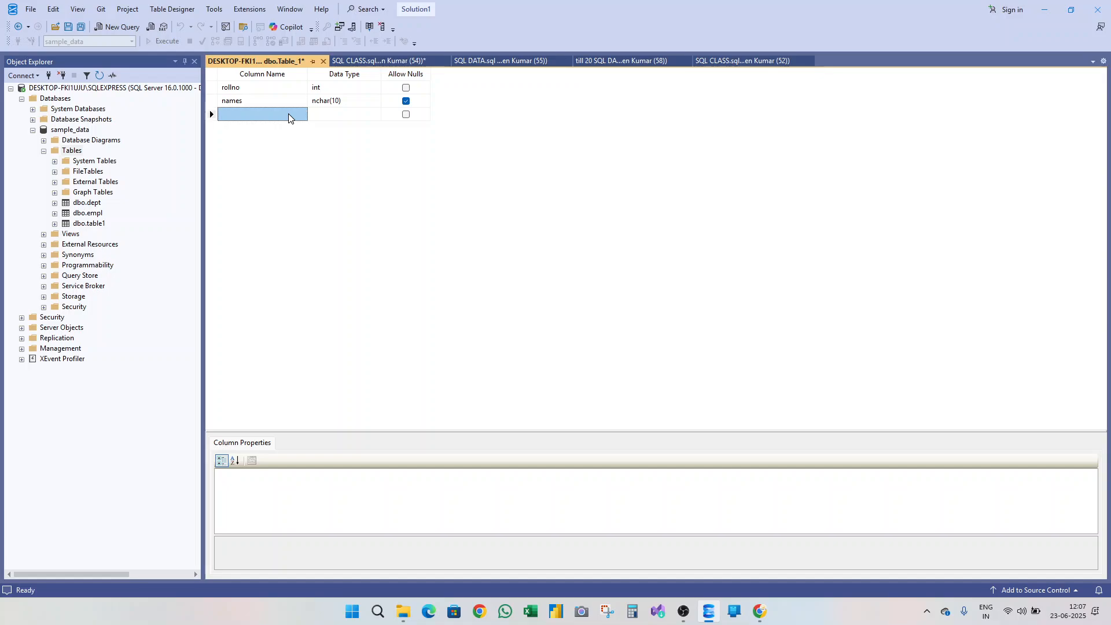
pyautogui.click(261, 118)
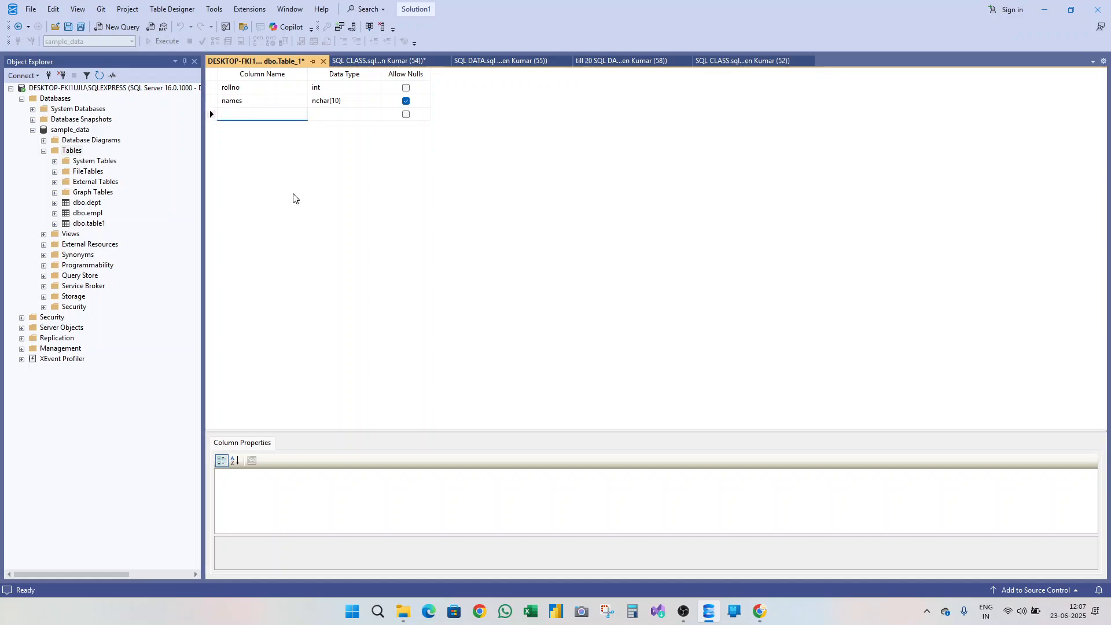
pyautogui.write('salary')
pyautogui.press('Tab')
pyautogui.write('in')
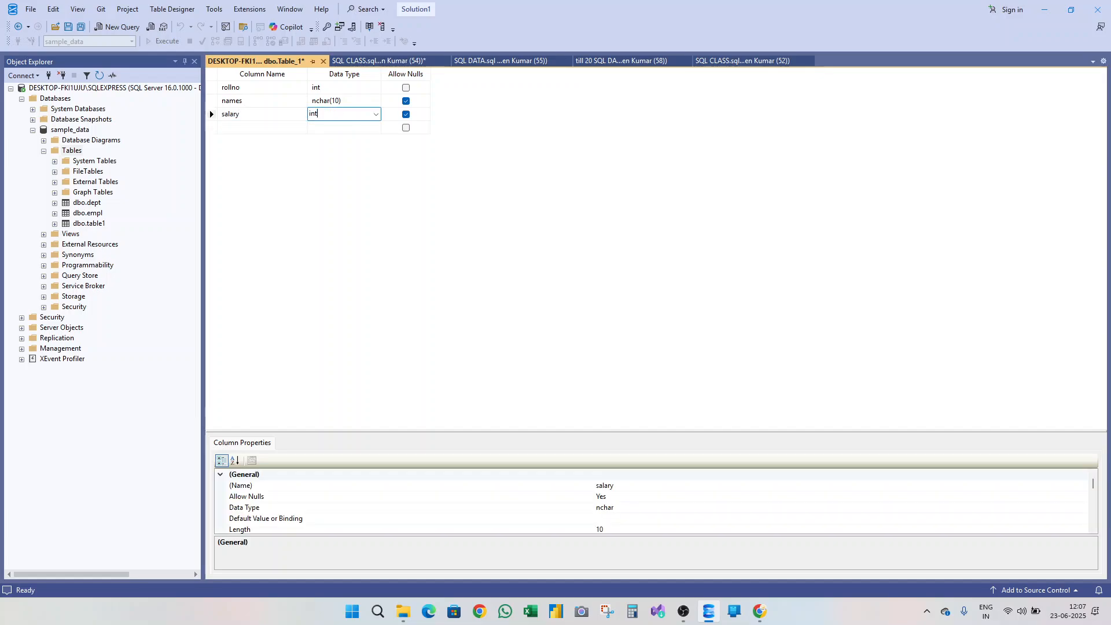
pyautogui.write('t')
pyautogui.press('Tab')
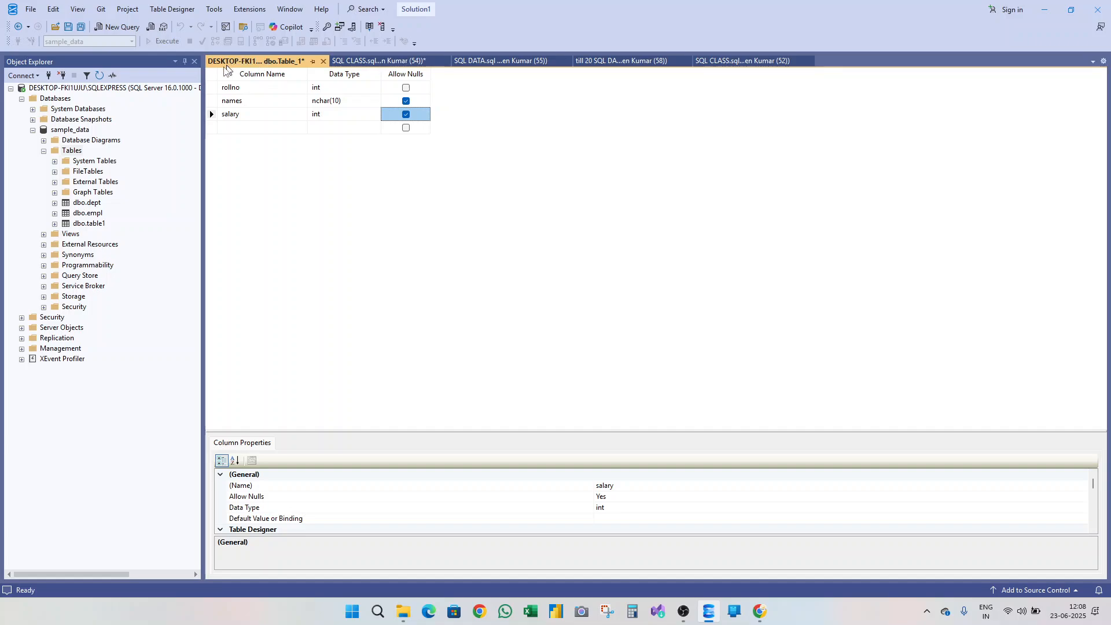
# Save the new table design under the name sam.
pyautogui.rightClick(265, 62)
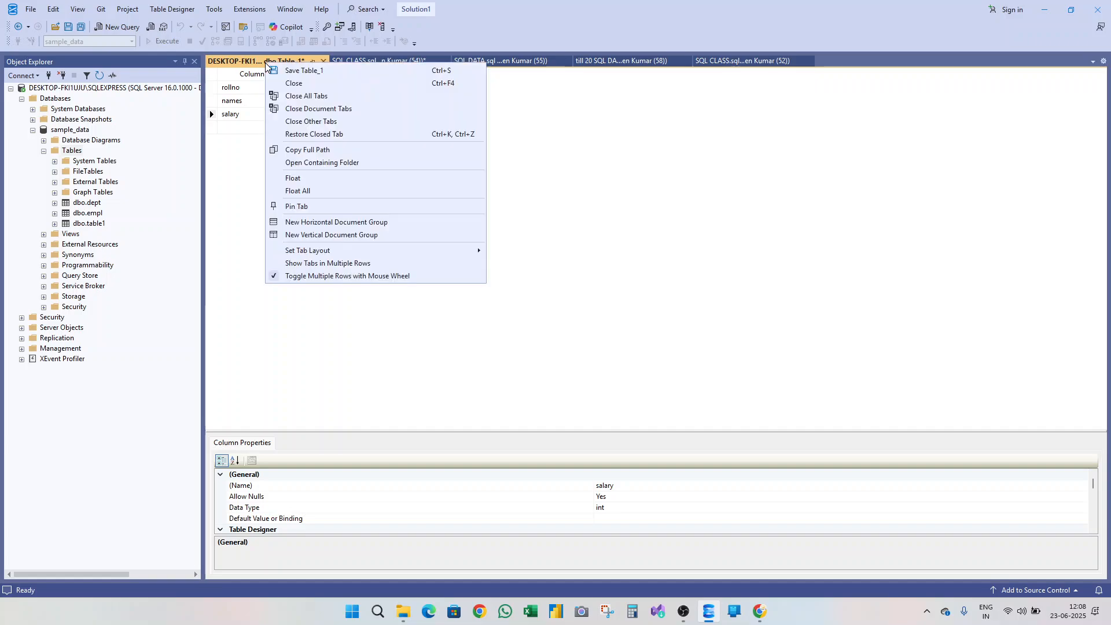
pyautogui.click(327, 72)
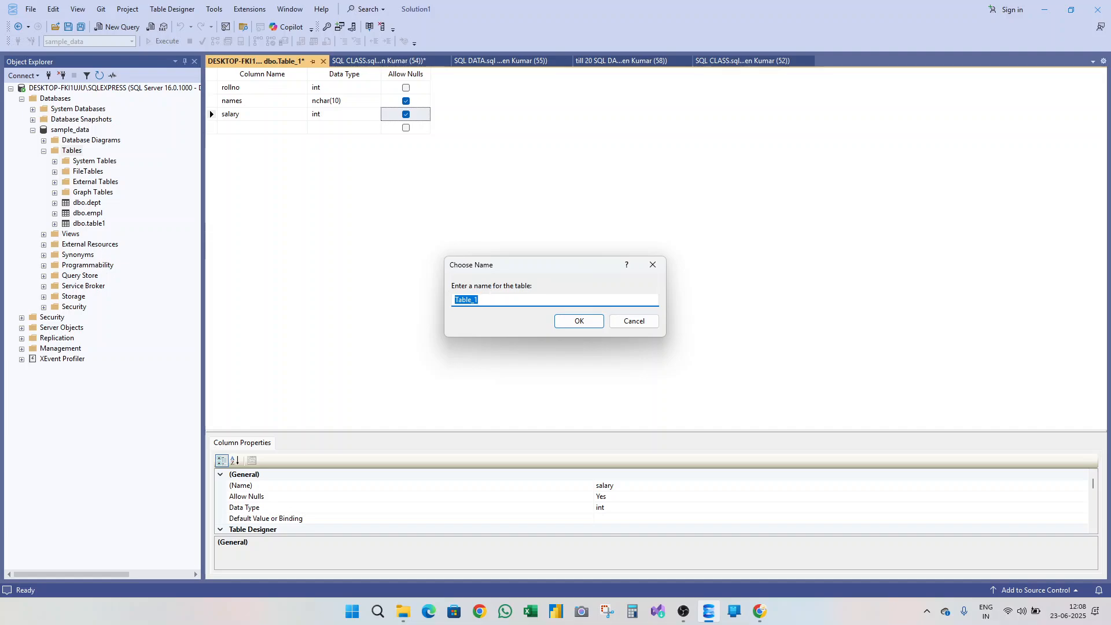
pyautogui.press('BackSpace')
pyautogui.write('sam')
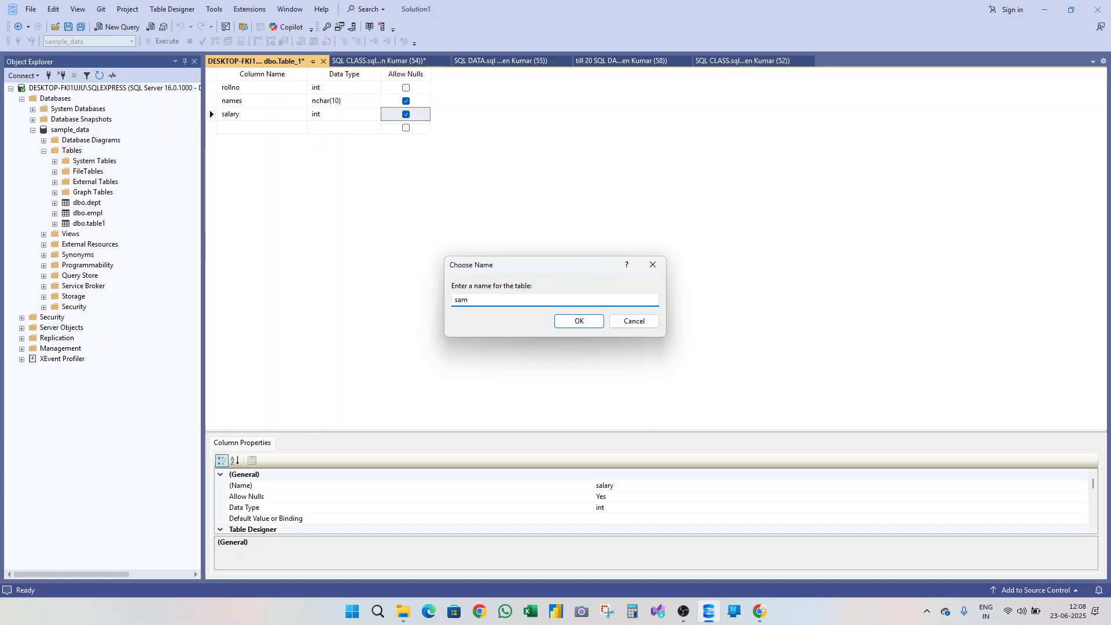
pyautogui.click(585, 321)
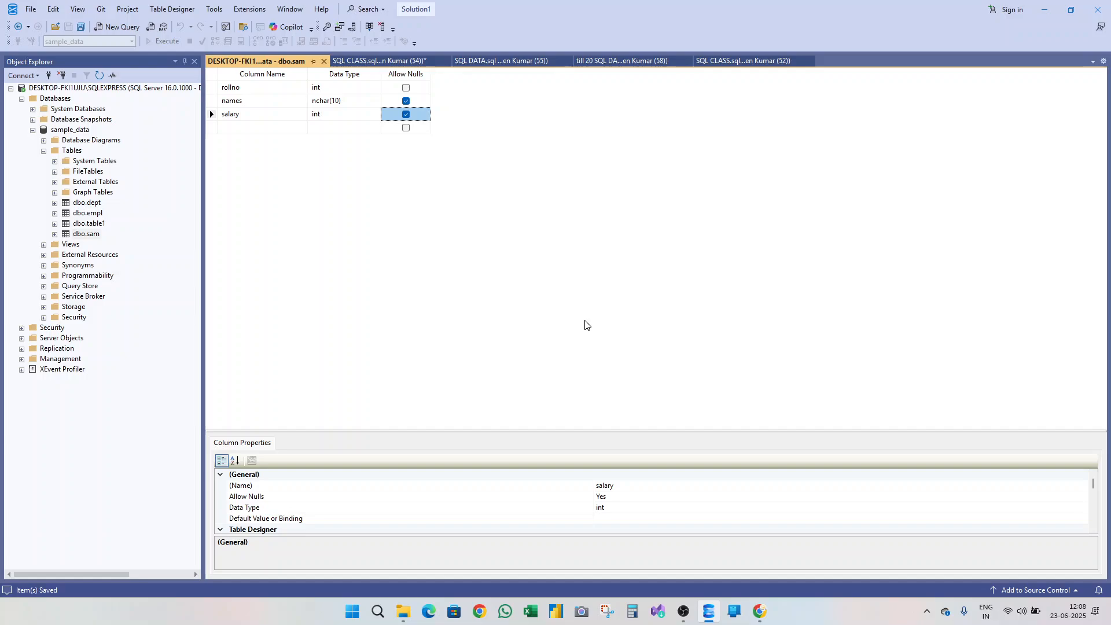
# List the columns of table dbo.sam and delete its names column.
pyautogui.click(54, 234)
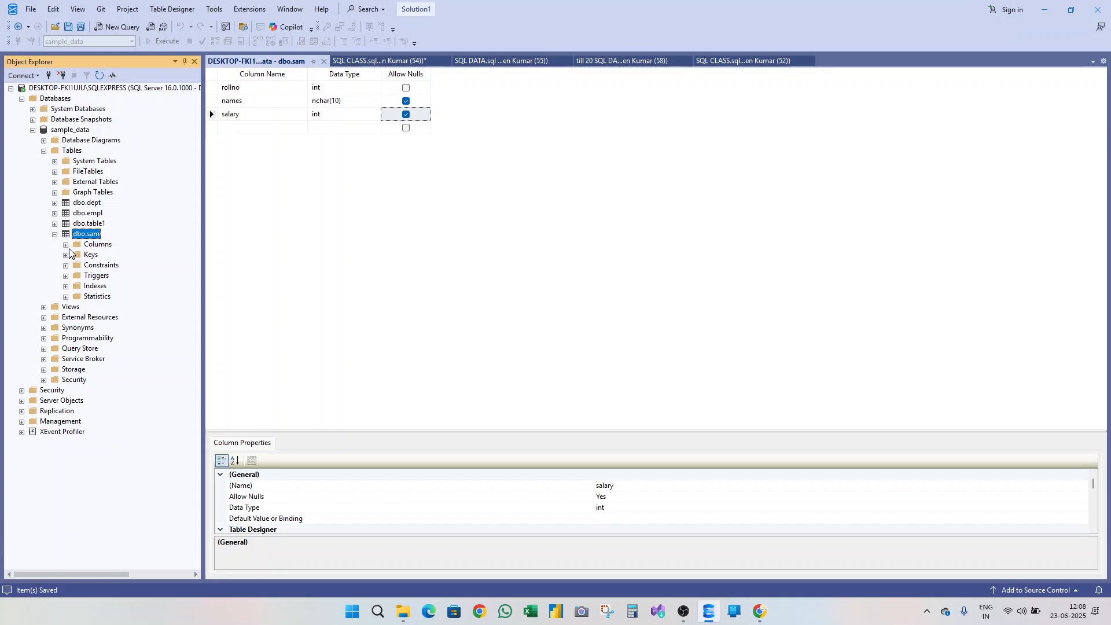
pyautogui.click(66, 244)
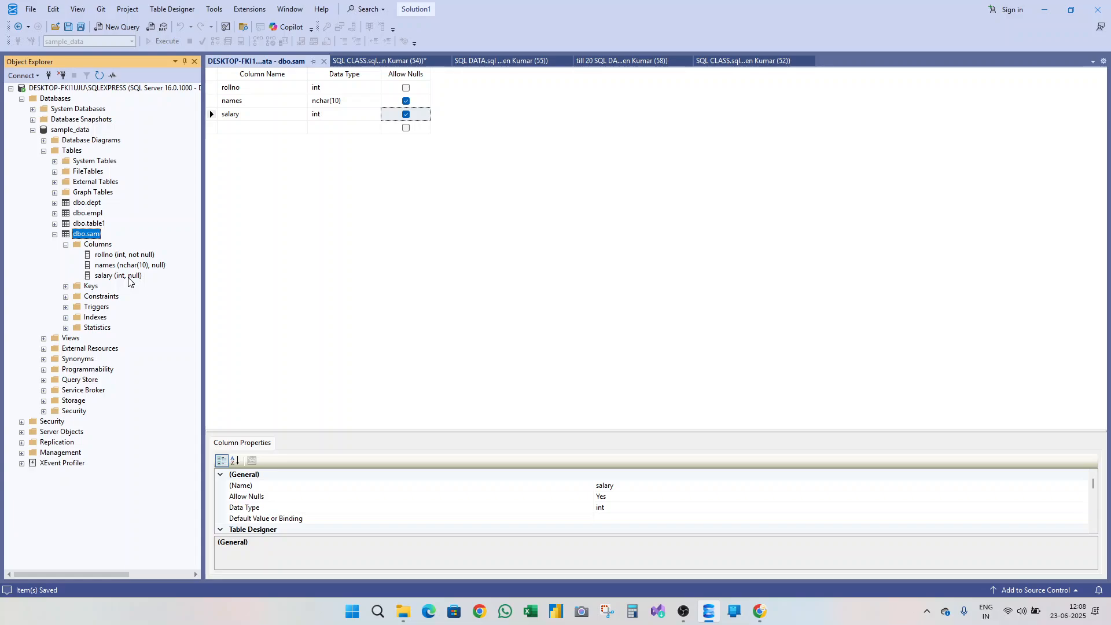
pyautogui.click(65, 245)
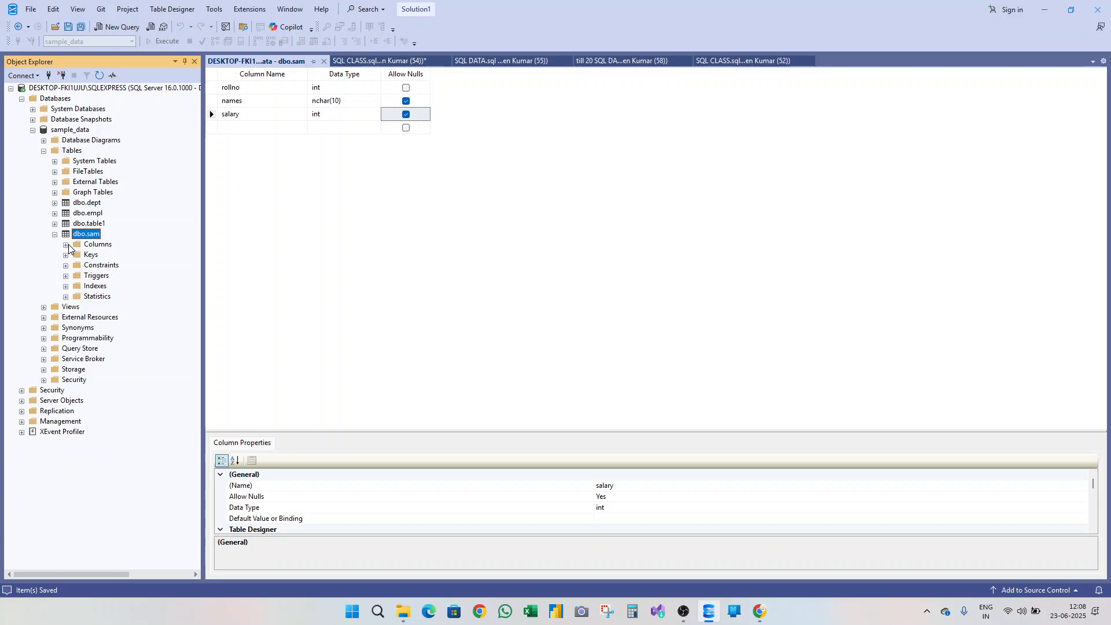
pyautogui.click(67, 245)
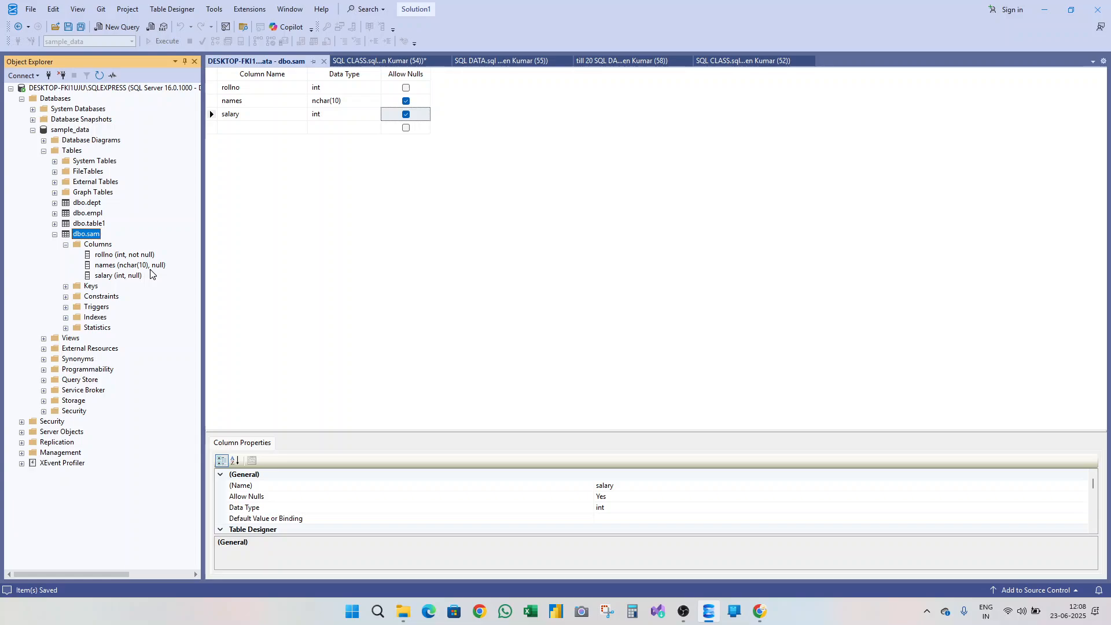
pyautogui.click(128, 267)
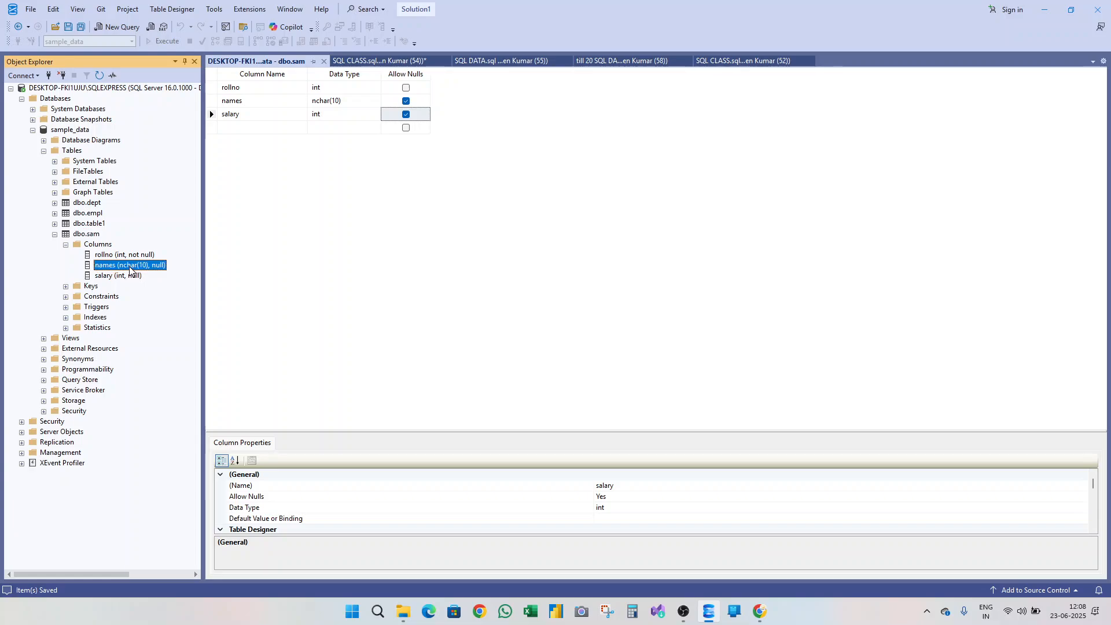
pyautogui.rightClick(128, 268)
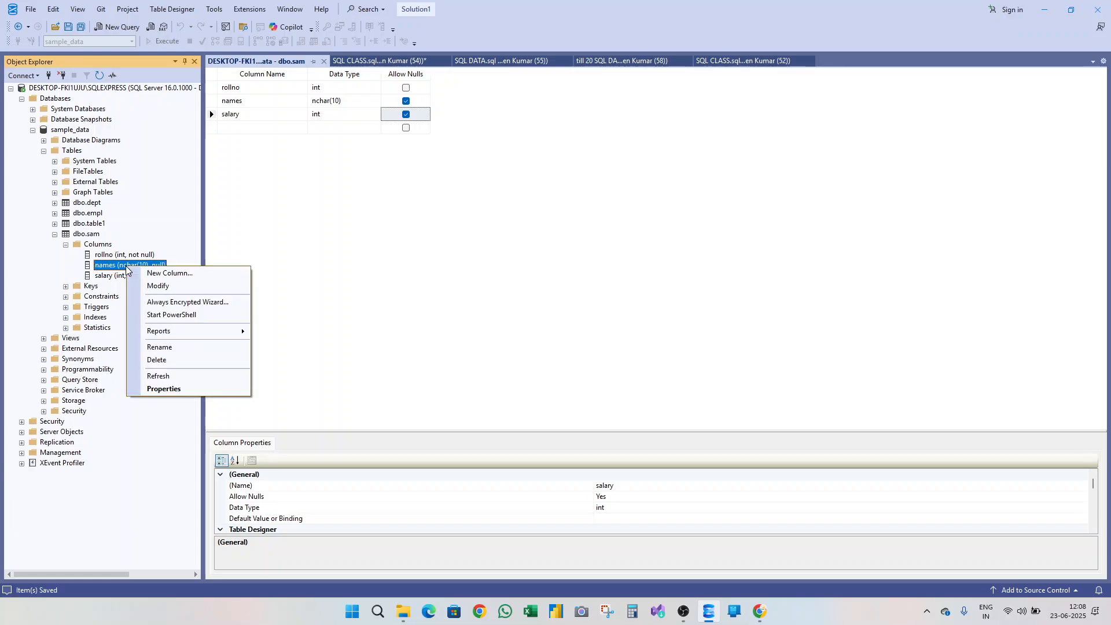
pyautogui.click(203, 361)
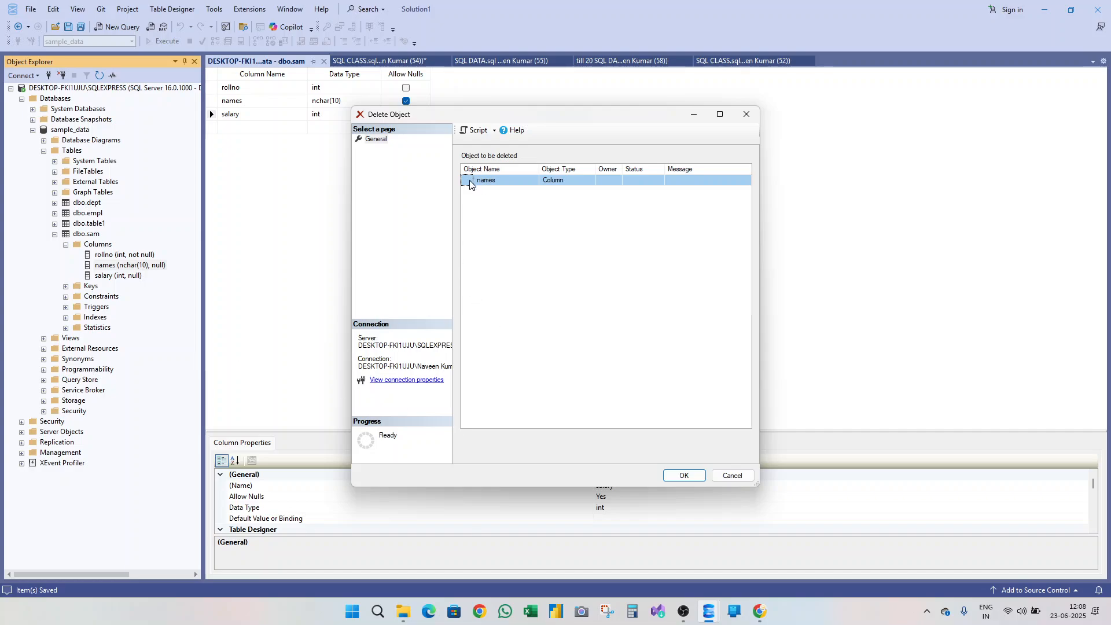
pyautogui.click(681, 477)
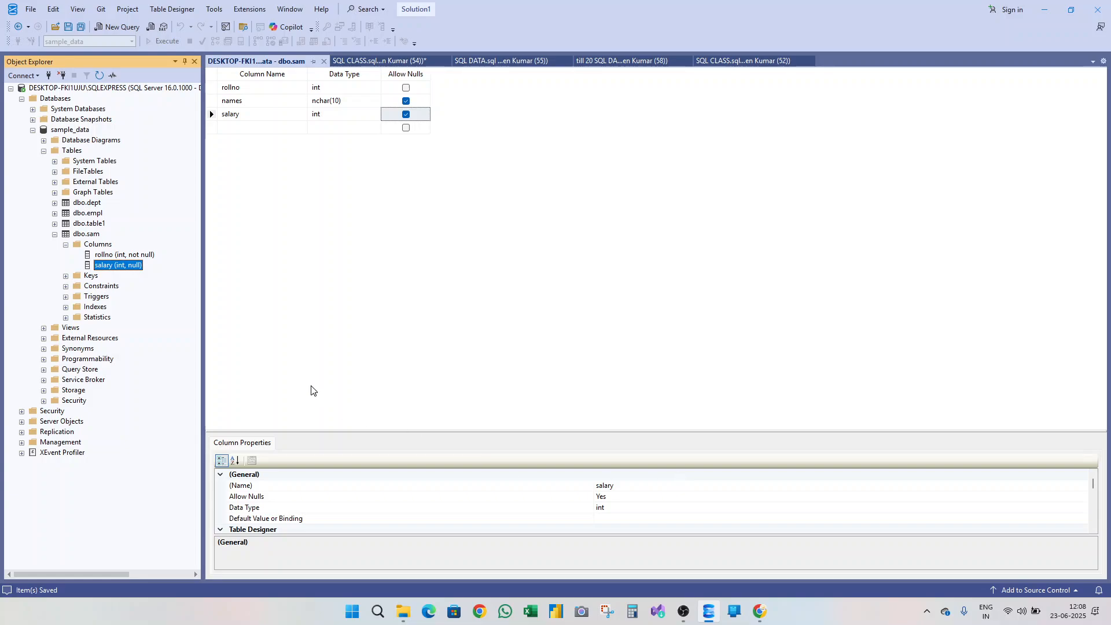
# Delete the whole table dbo.sam from the sample_data database.
pyautogui.click(66, 245)
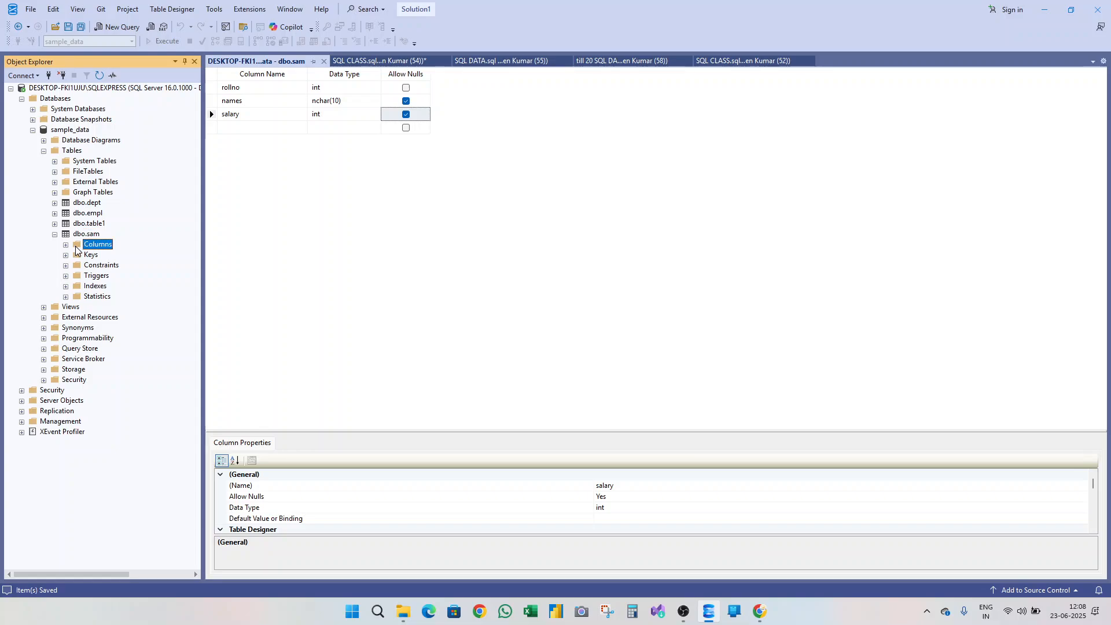
pyautogui.rightClick(75, 246)
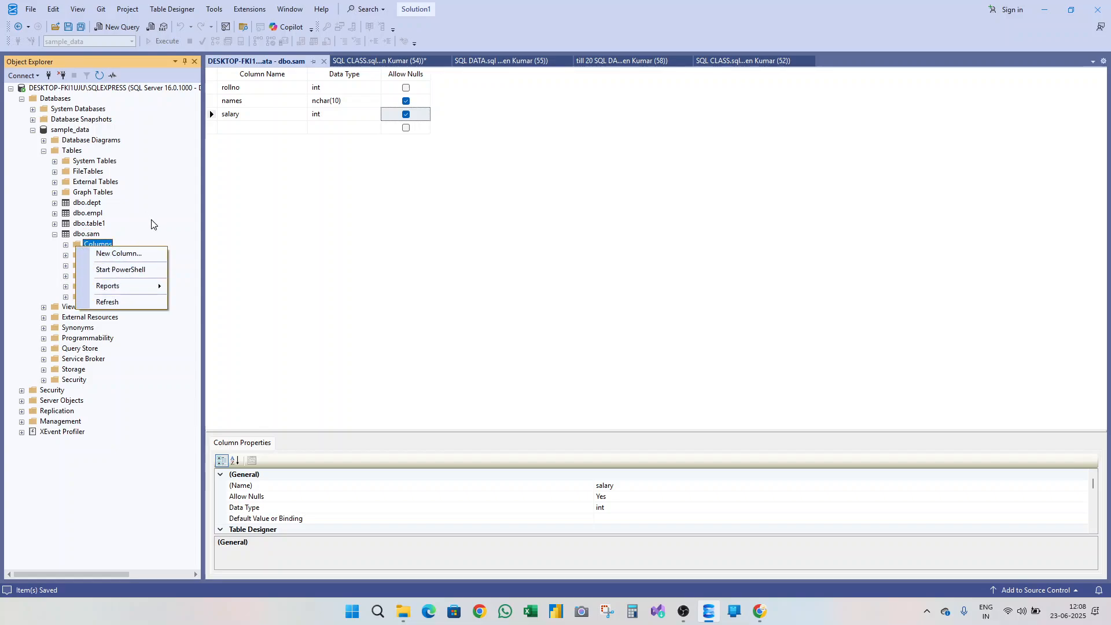
pyautogui.click(152, 225)
pyautogui.click(93, 235)
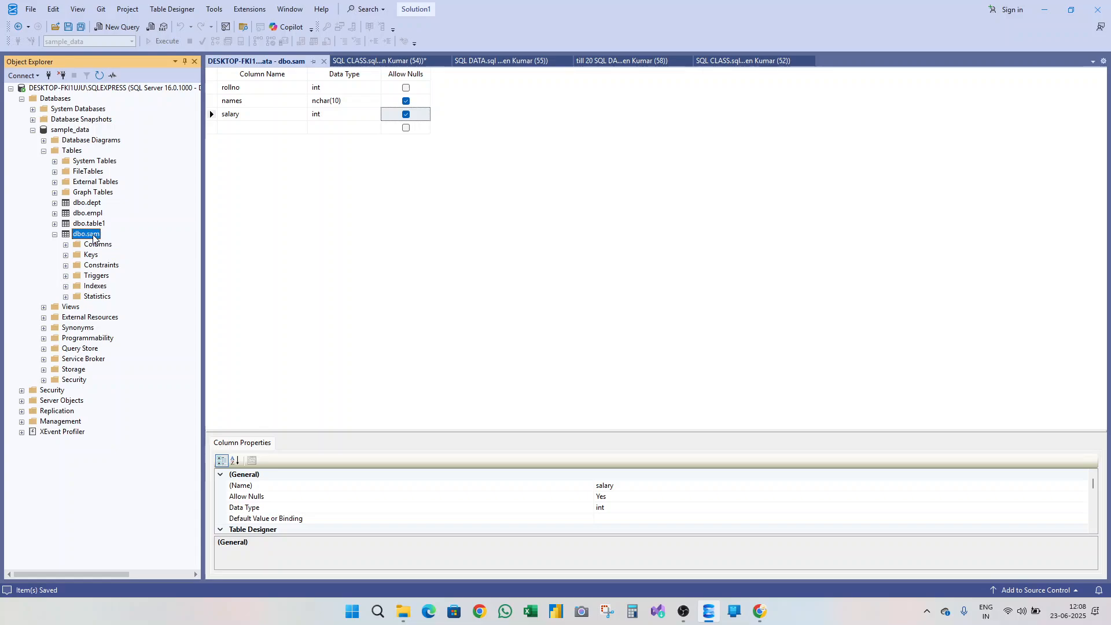
pyautogui.rightClick(96, 237)
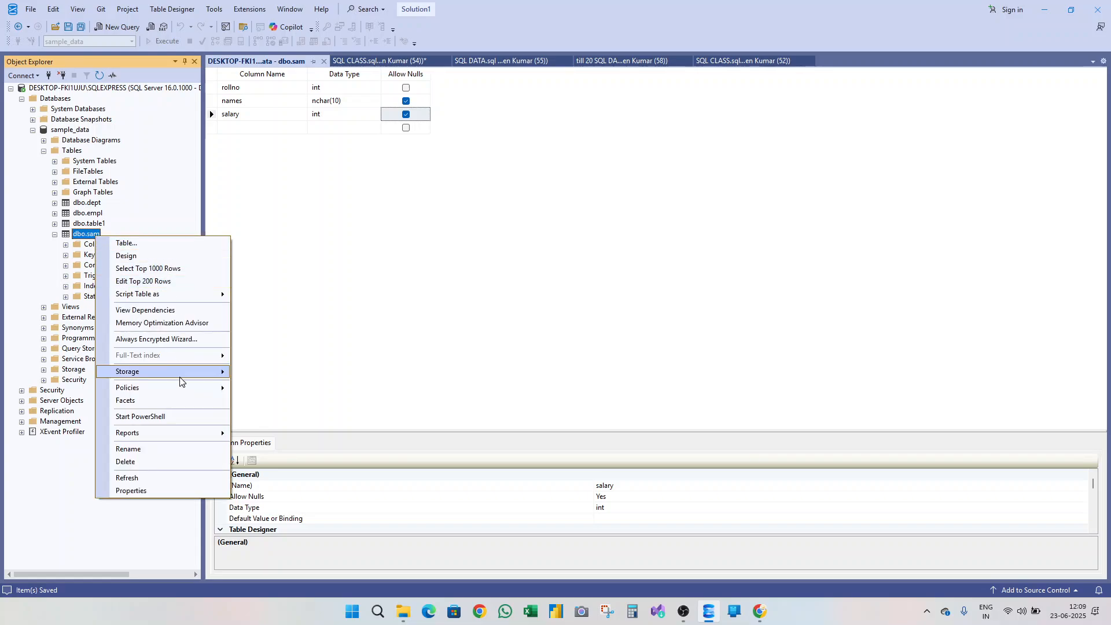
pyautogui.click(170, 463)
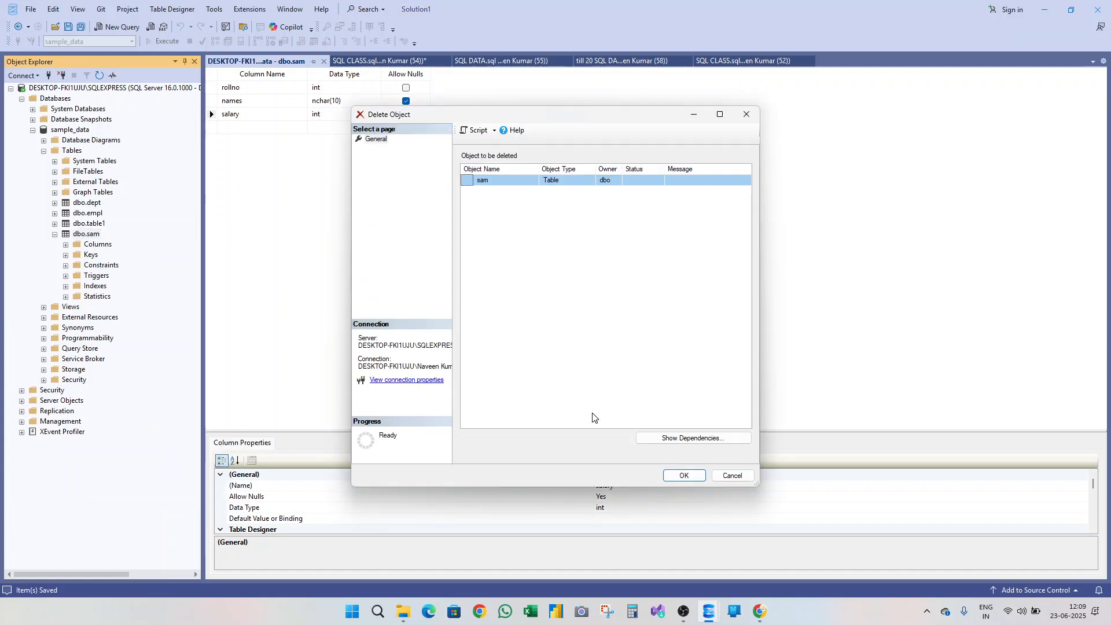
pyautogui.click(686, 475)
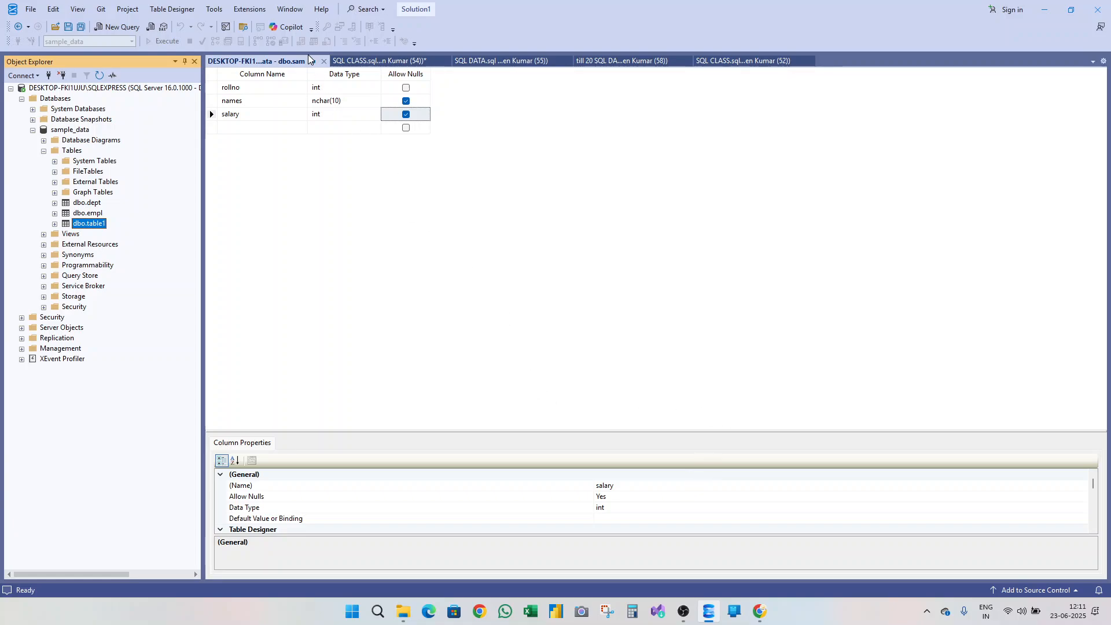
# Close the design of table sam and save the SQL CLASS query script.
pyautogui.click(323, 61)
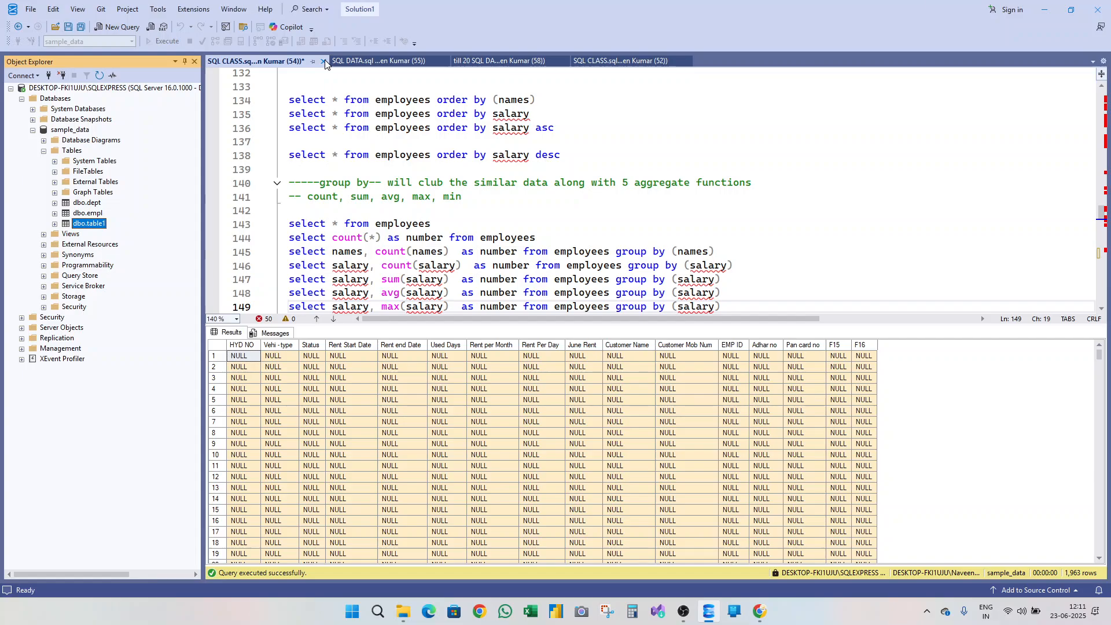
pyautogui.click(440, 224)
pyautogui.hotkey('ctrl', 's')
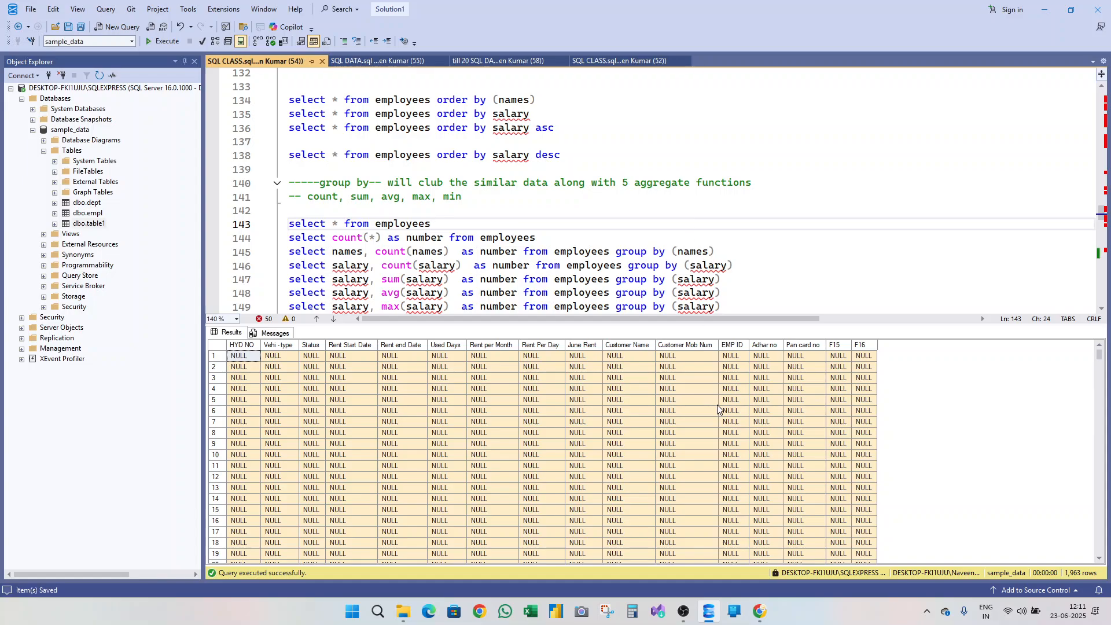
pyautogui.click(684, 614)
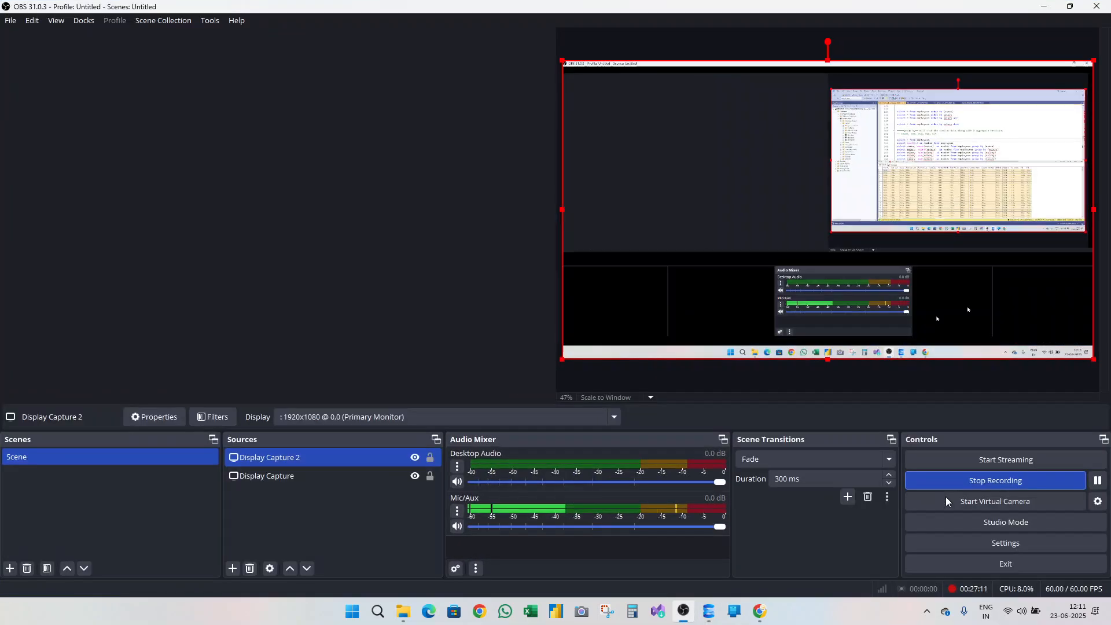